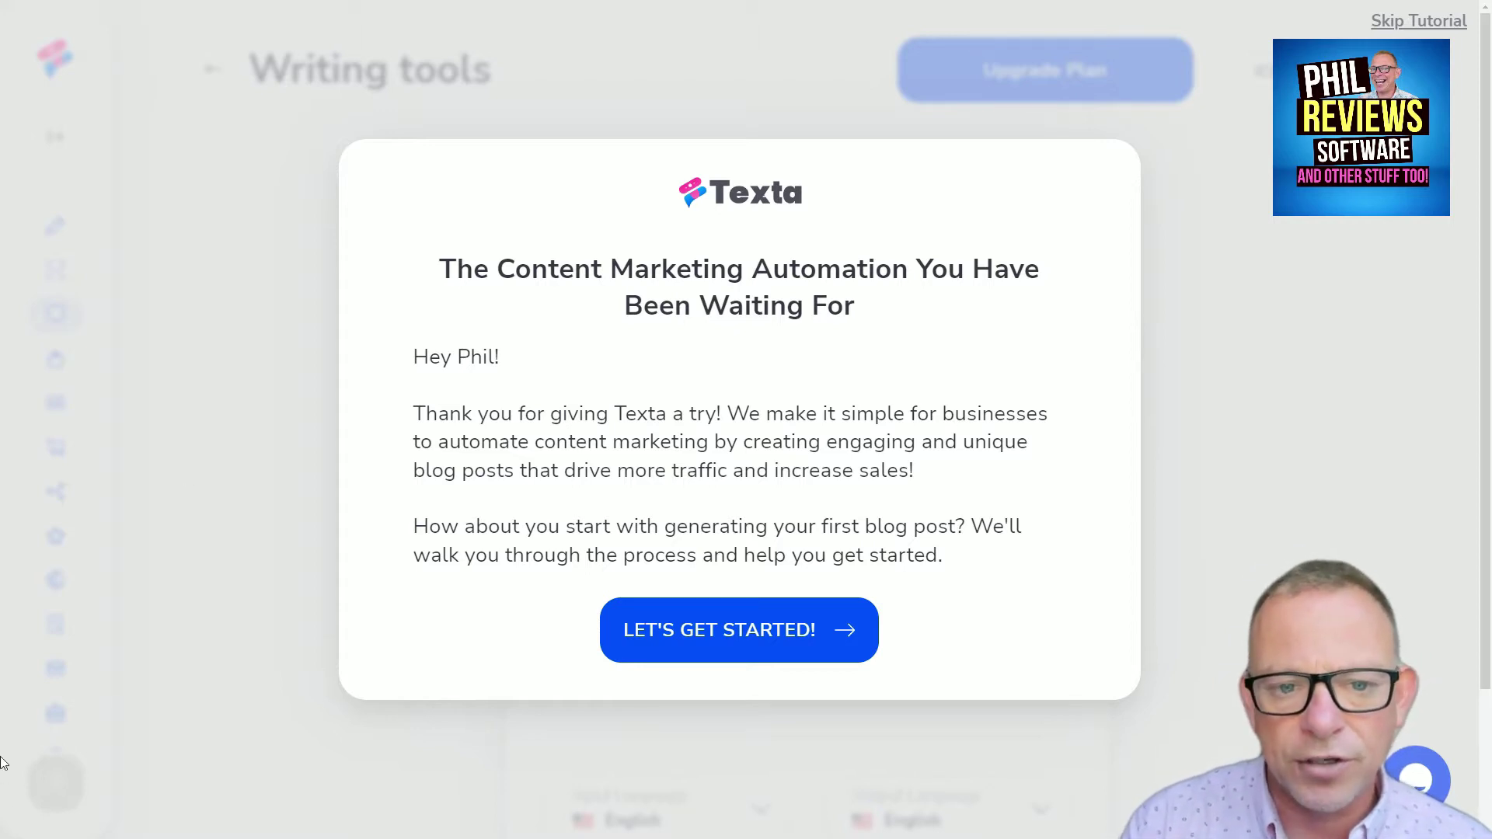
# - Dismiss the welcome message and clear the sample topic from the Step 1 box
pyautogui.click(846, 646)
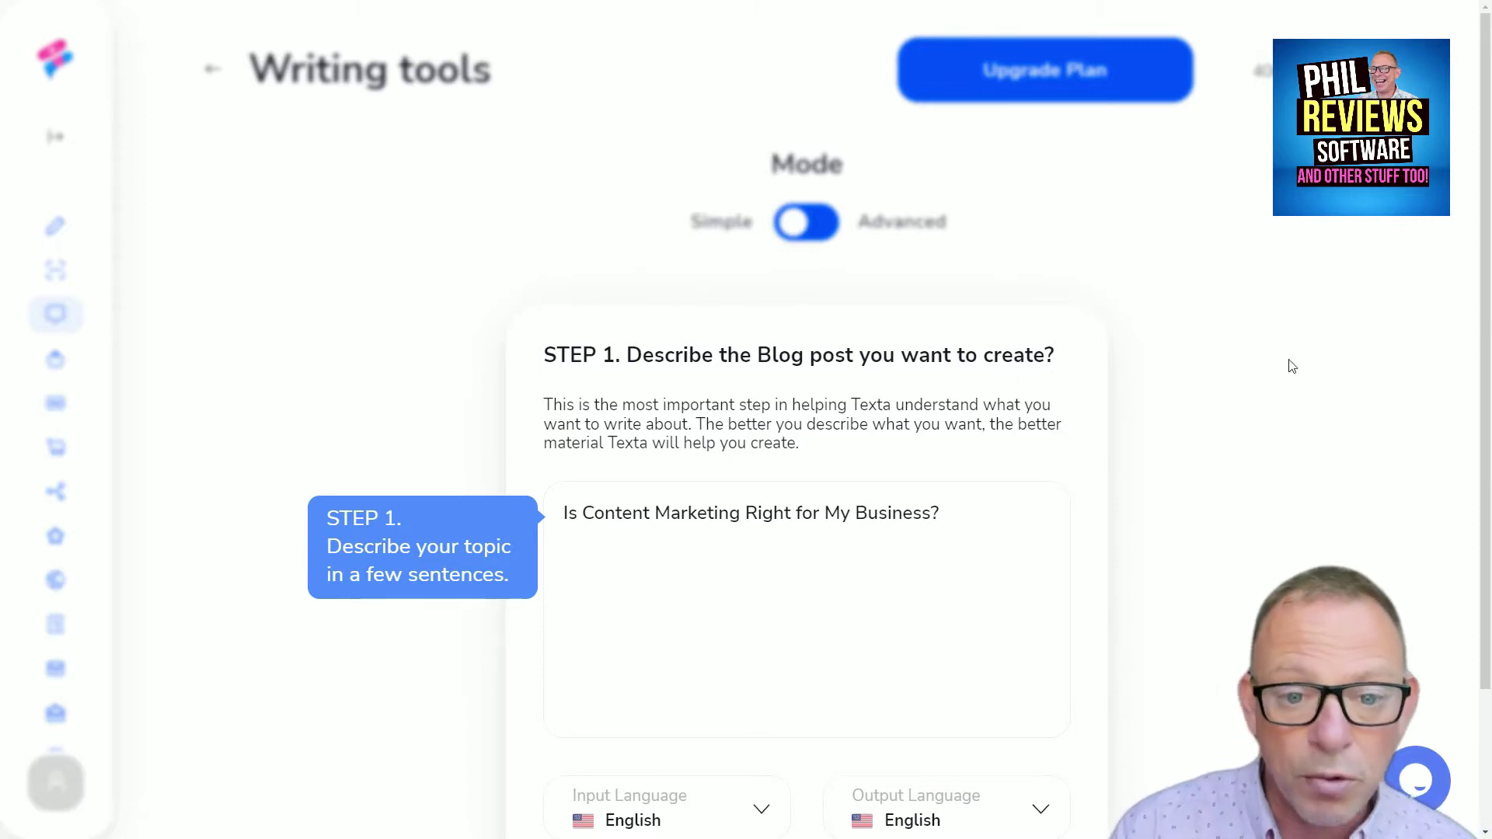
pyautogui.moveTo(970, 510); pyautogui.dragTo(482, 496)
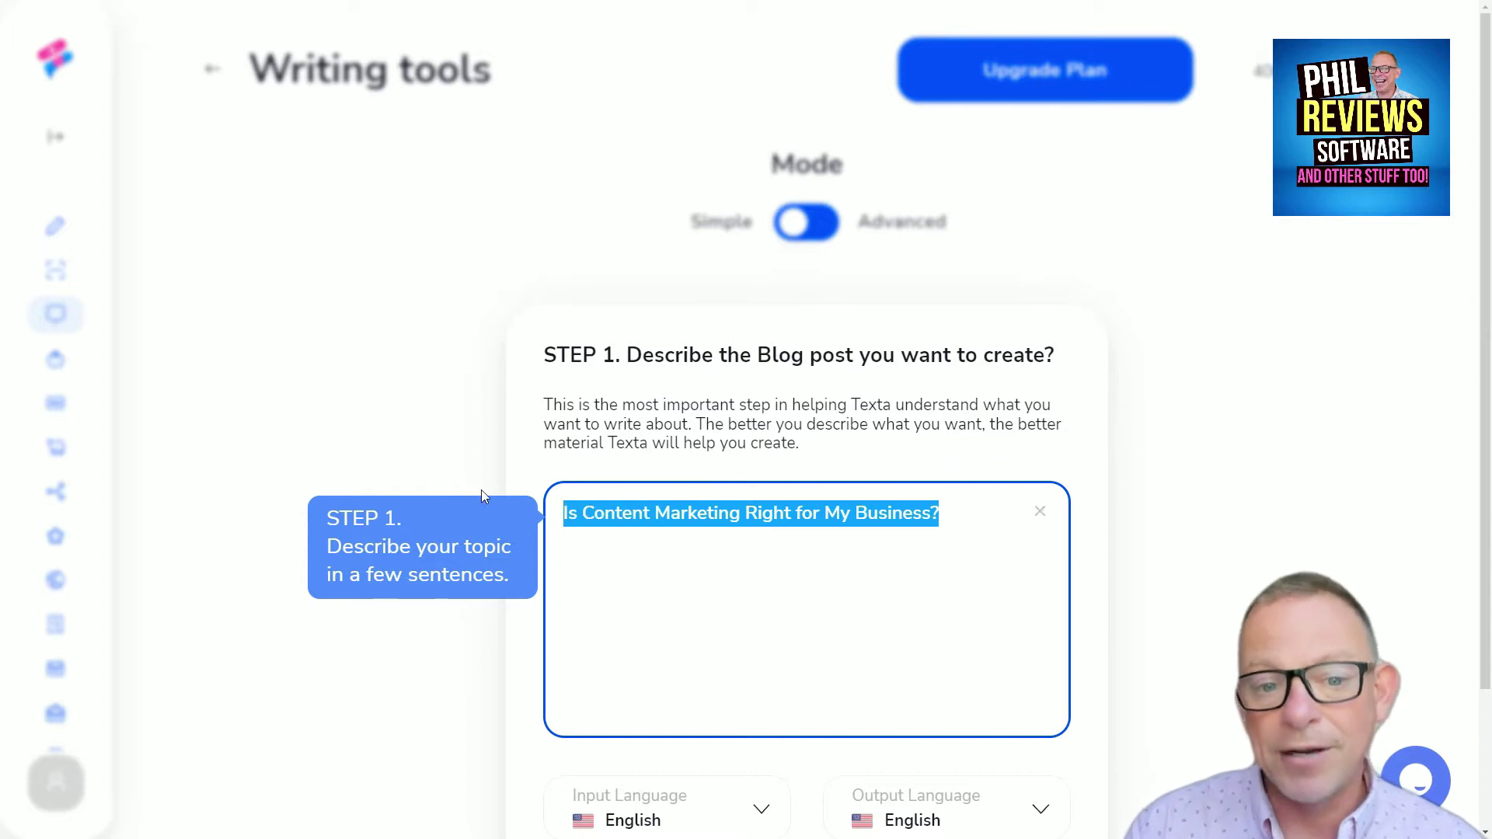
pyautogui.press('BackSpace')
# - Describe a blog post about working from a laptop abroad: digital nomad life, travelling, earning online
pyautogui.write('I ')
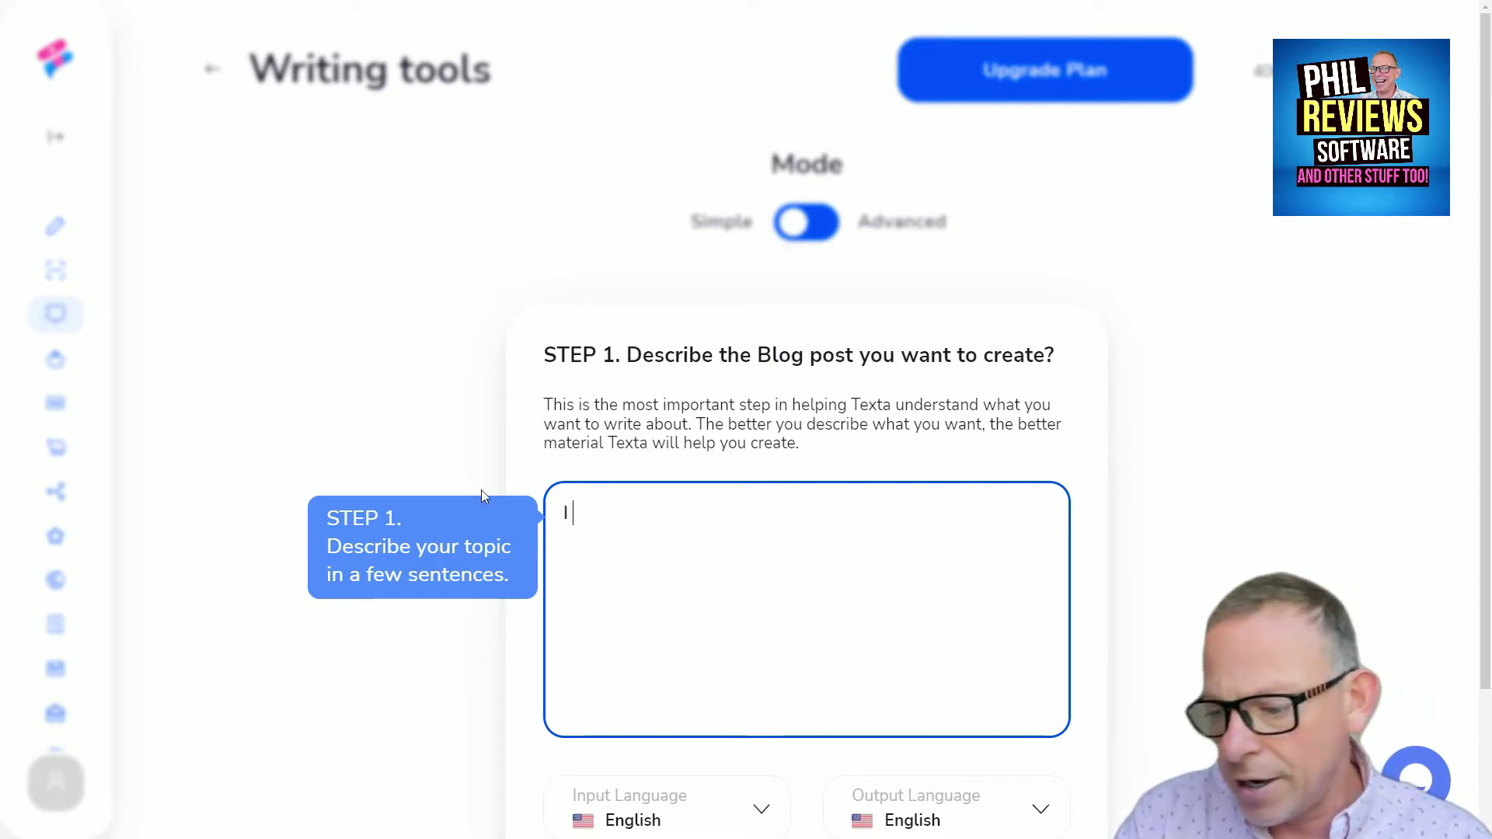
pyautogui.write('want to ')
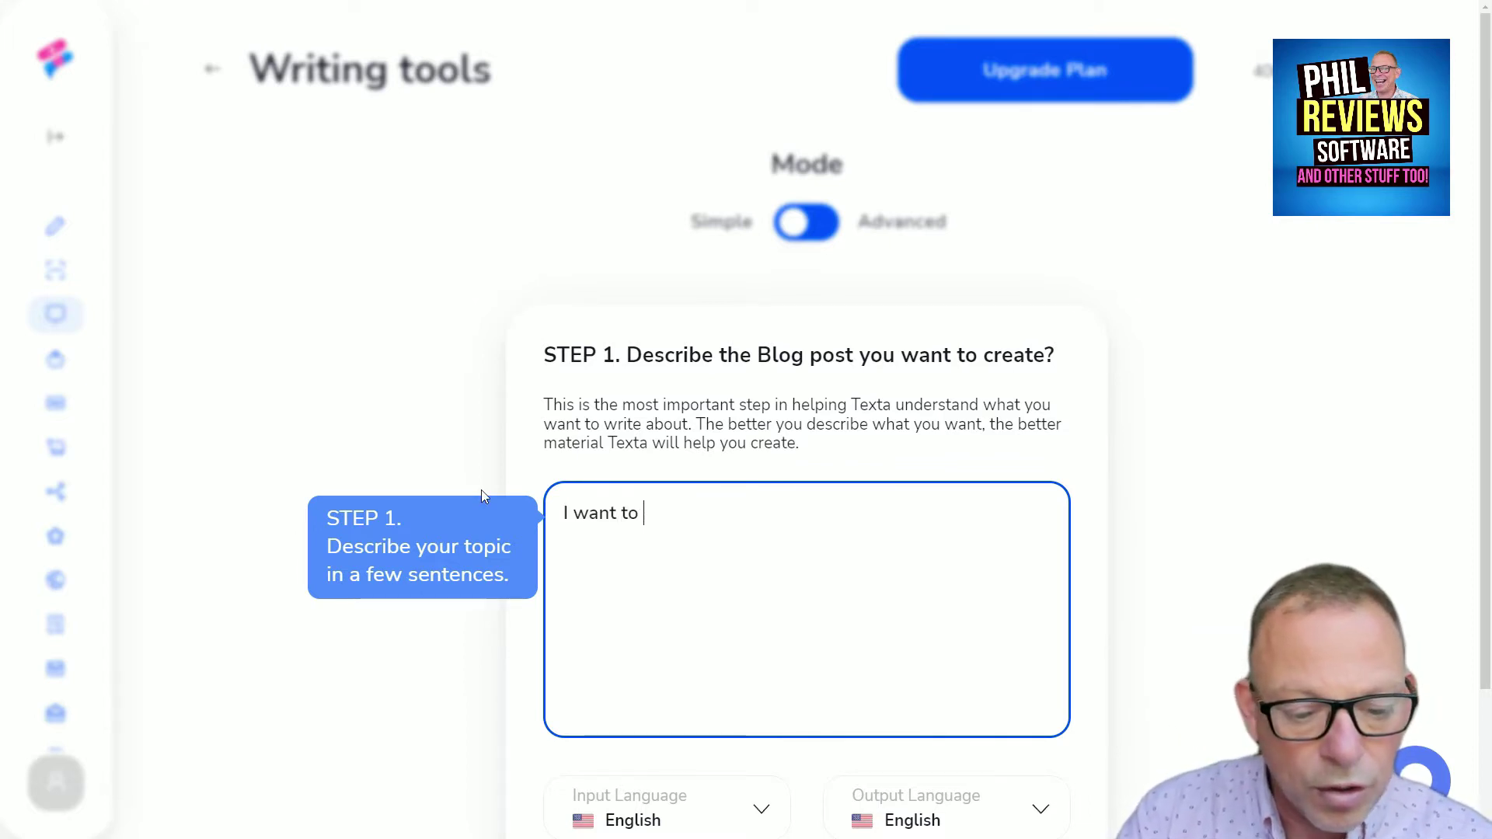
pyautogui.write('create a ')
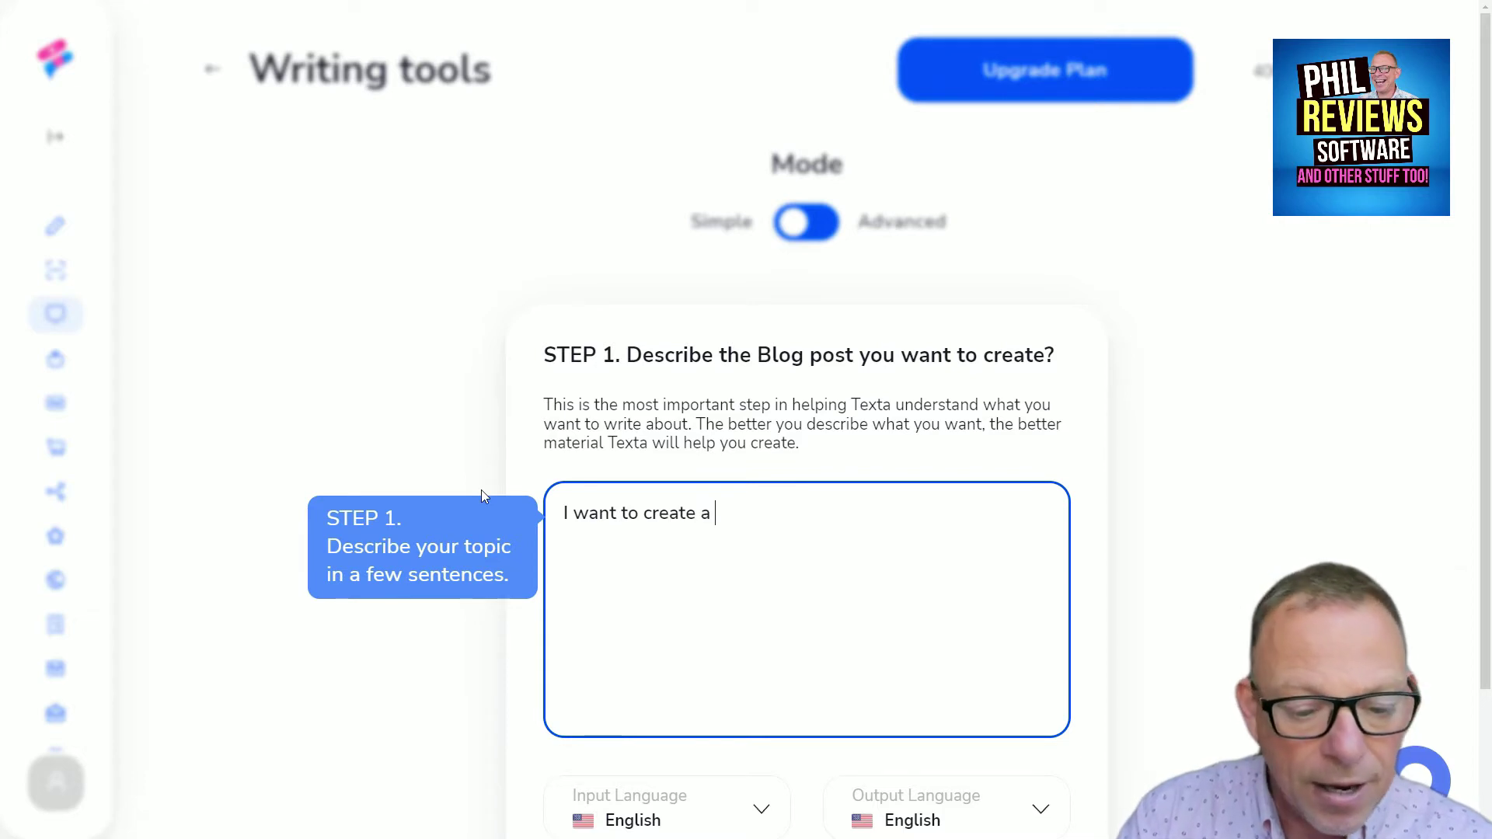
pyautogui.write('blofg')
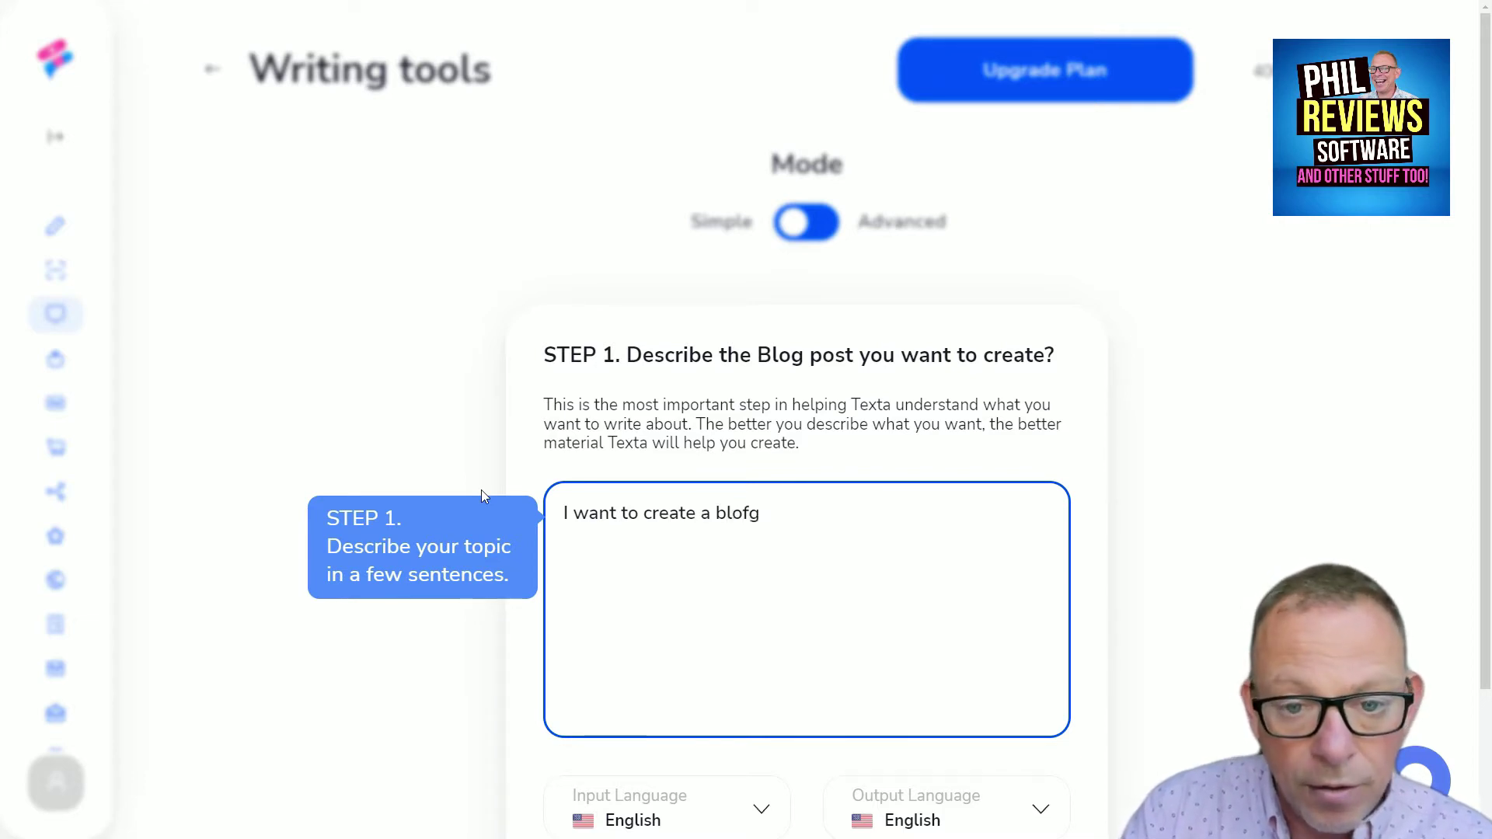
pyautogui.press('BackSpace')
pyautogui.press('BackSpace')
pyautogui.write('g post a')
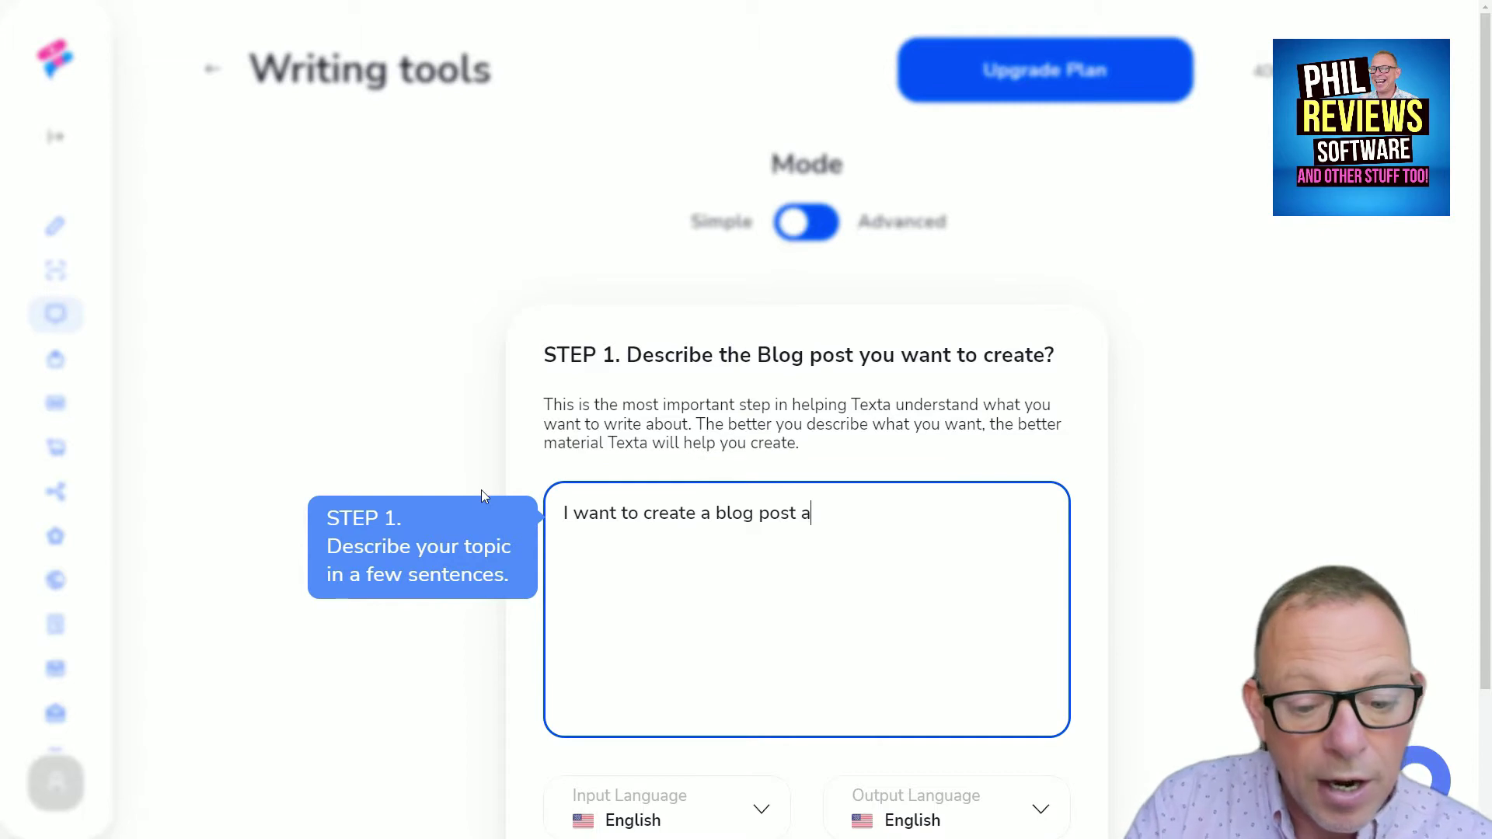
pyautogui.write('bout woerking')
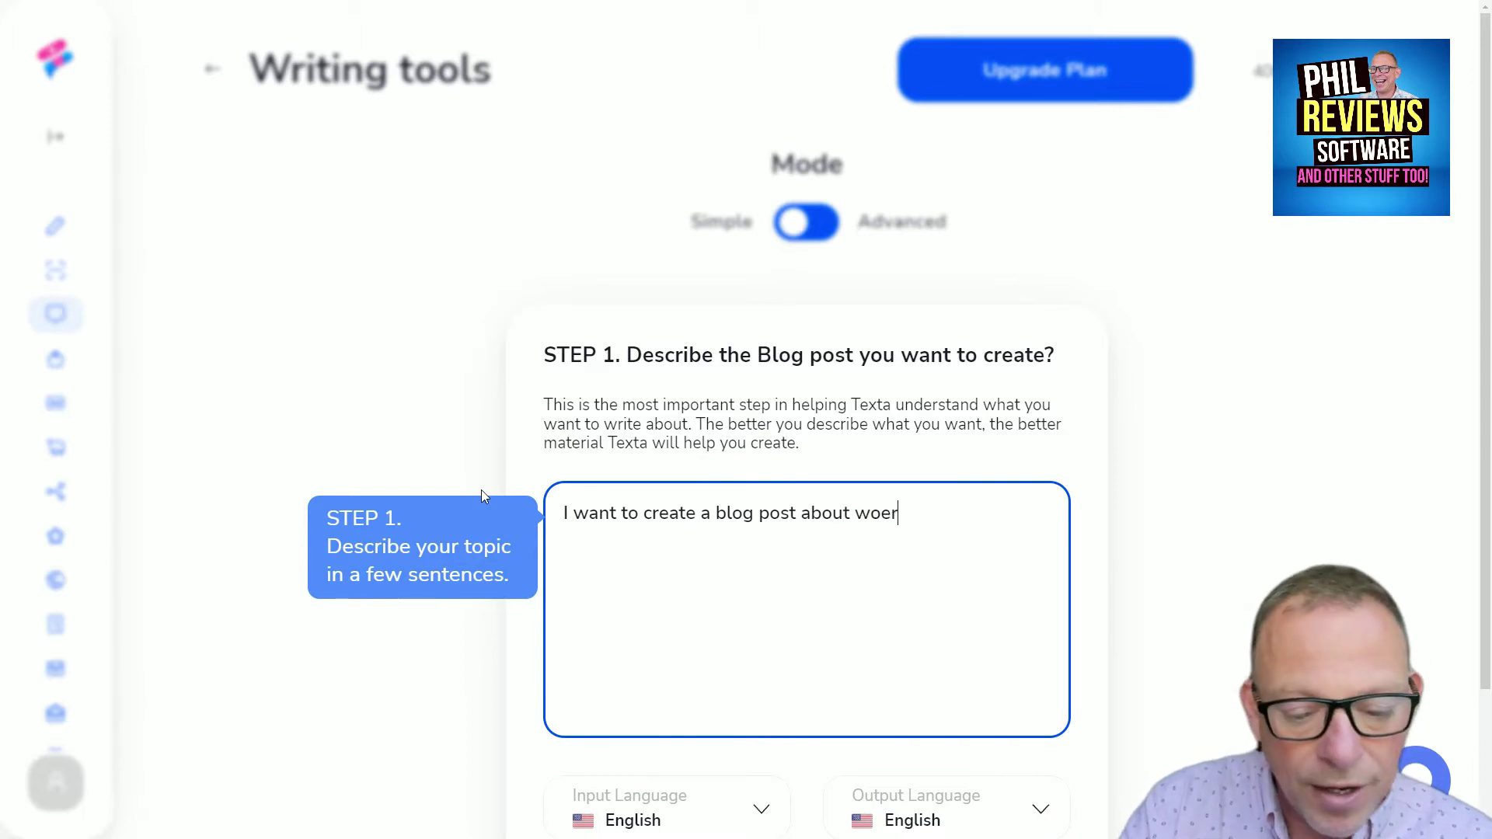
pyautogui.press('BackSpace')
pyautogui.press('BackSpace')
pyautogui.press('BackSpace')
pyautogui.press('BackSpace')
pyautogui.press('BackSpace')
pyautogui.press('BackSpace')
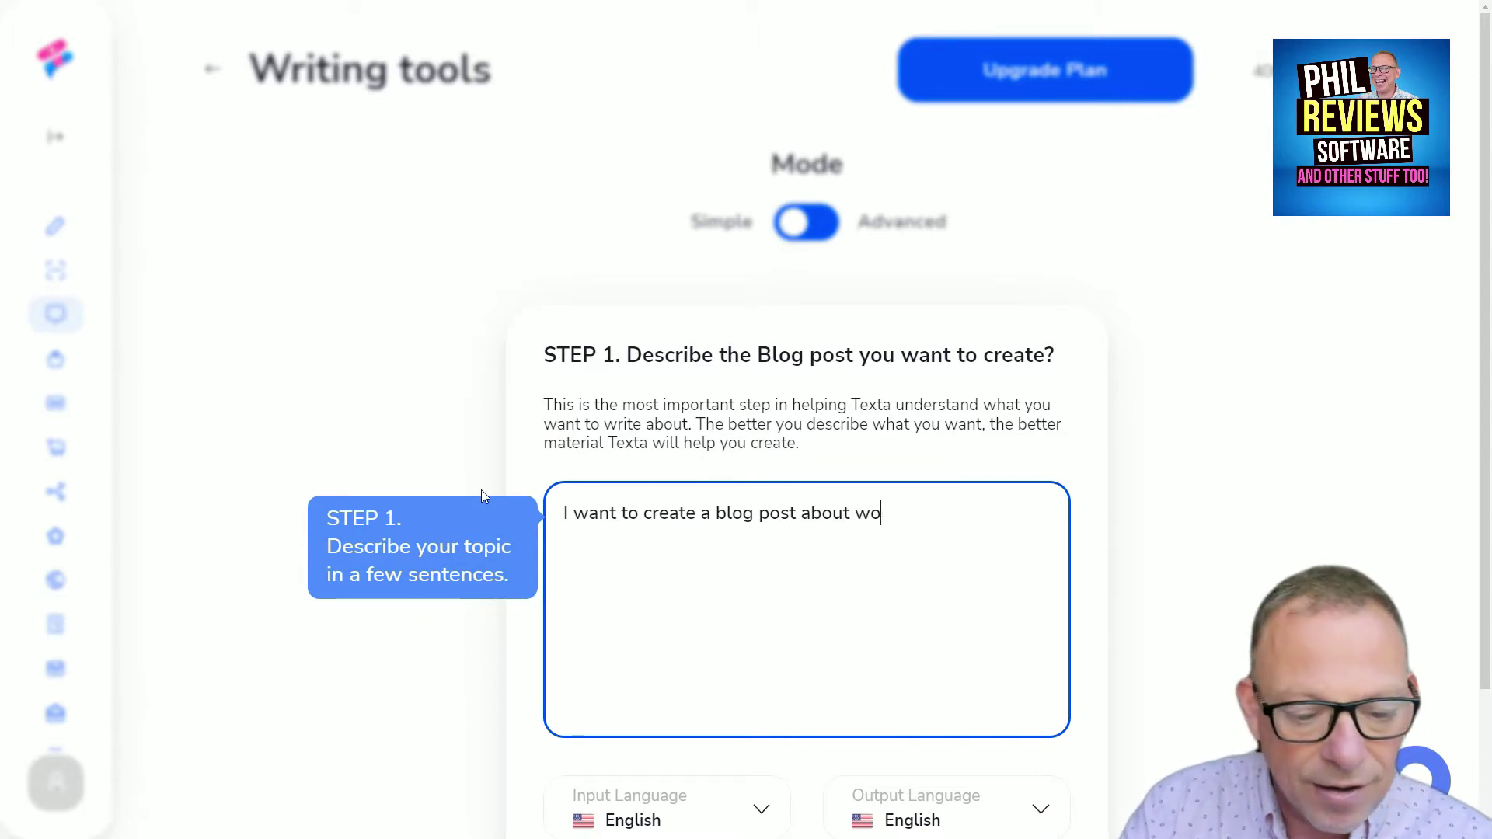
pyautogui.write('rking fr')
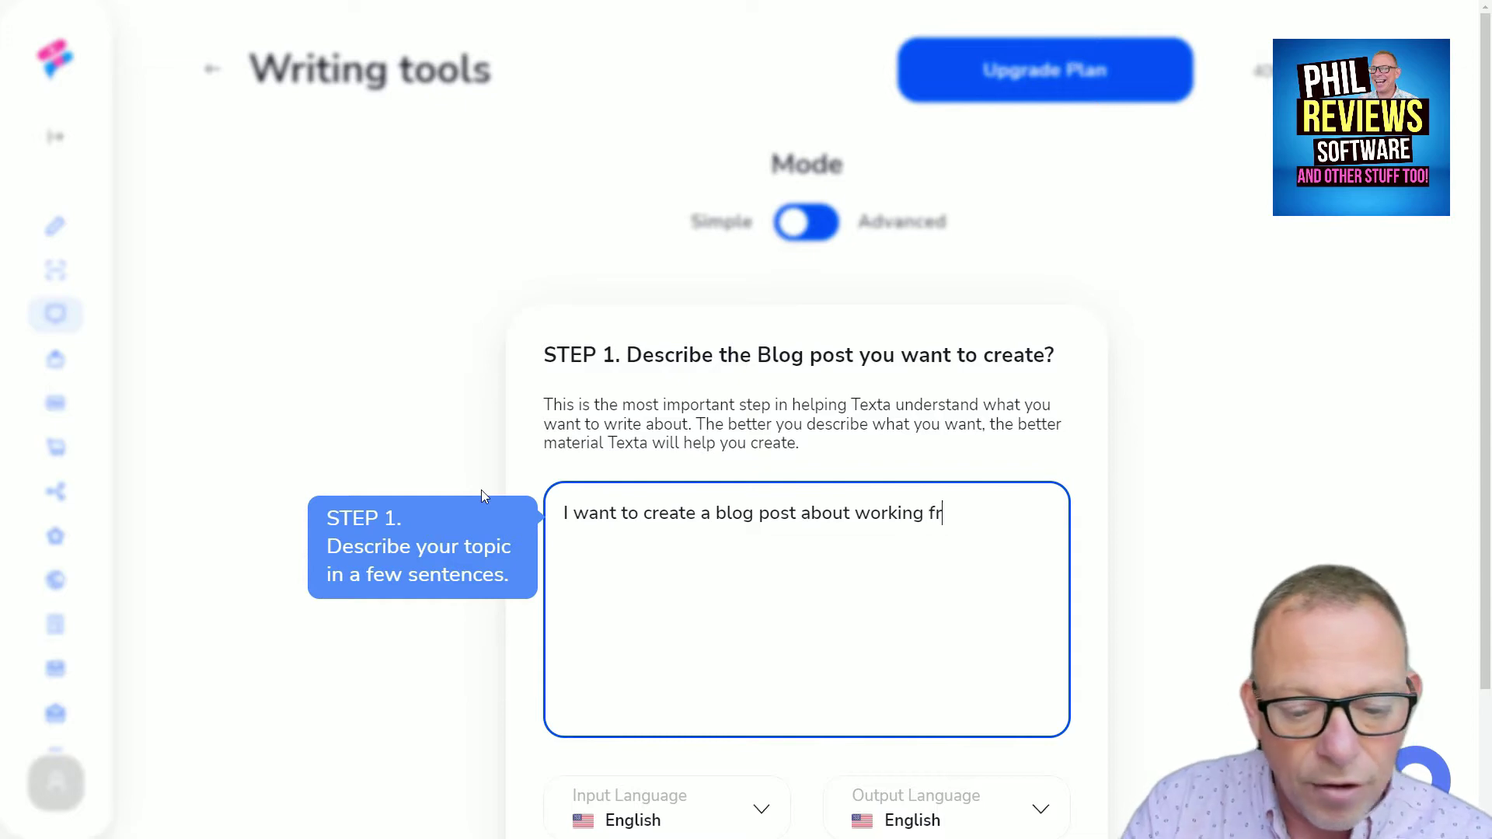
pyautogui.write('om my lap')
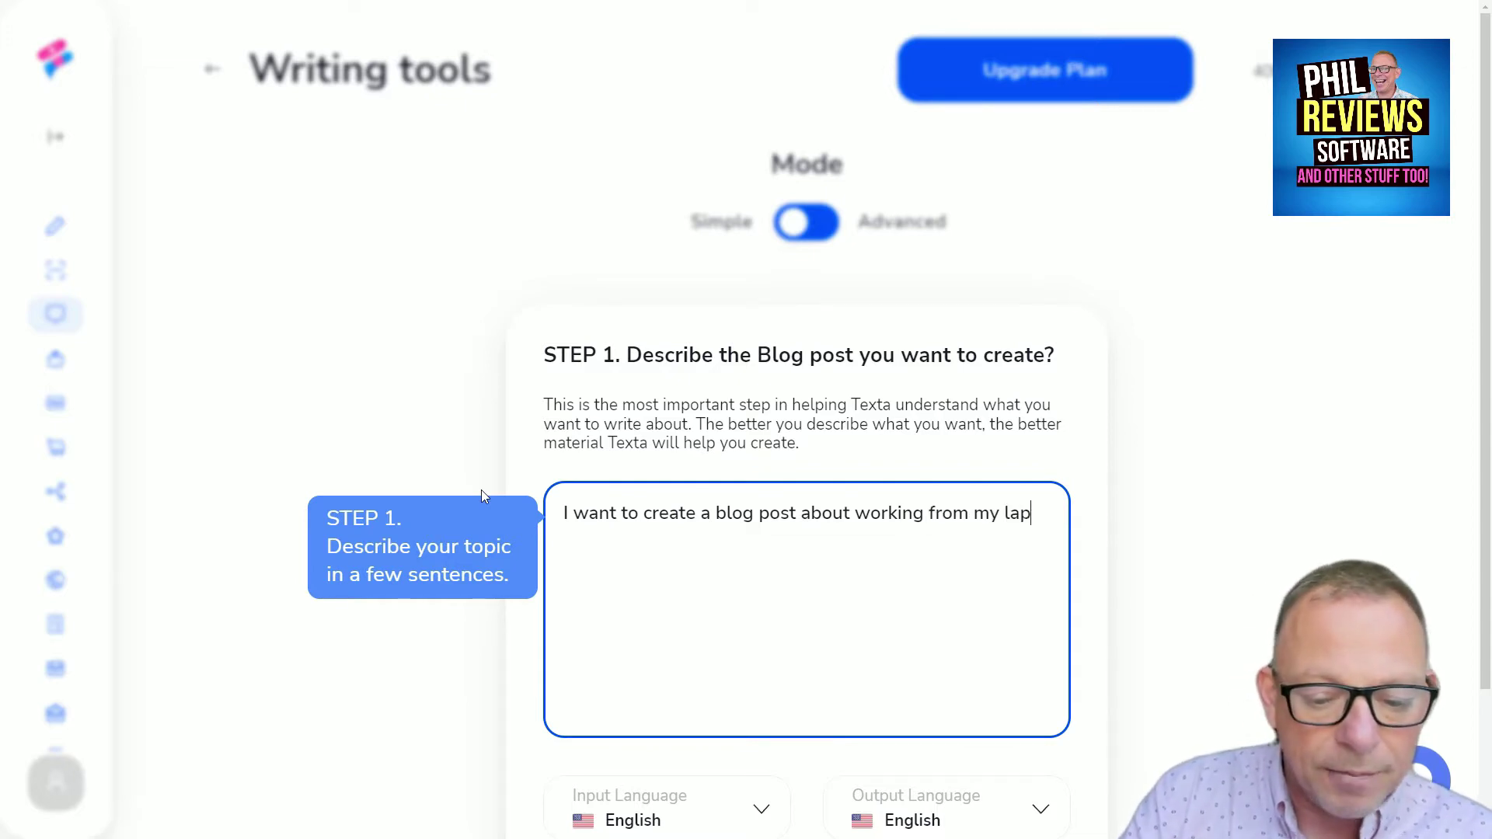
pyautogui.write('top abroad')
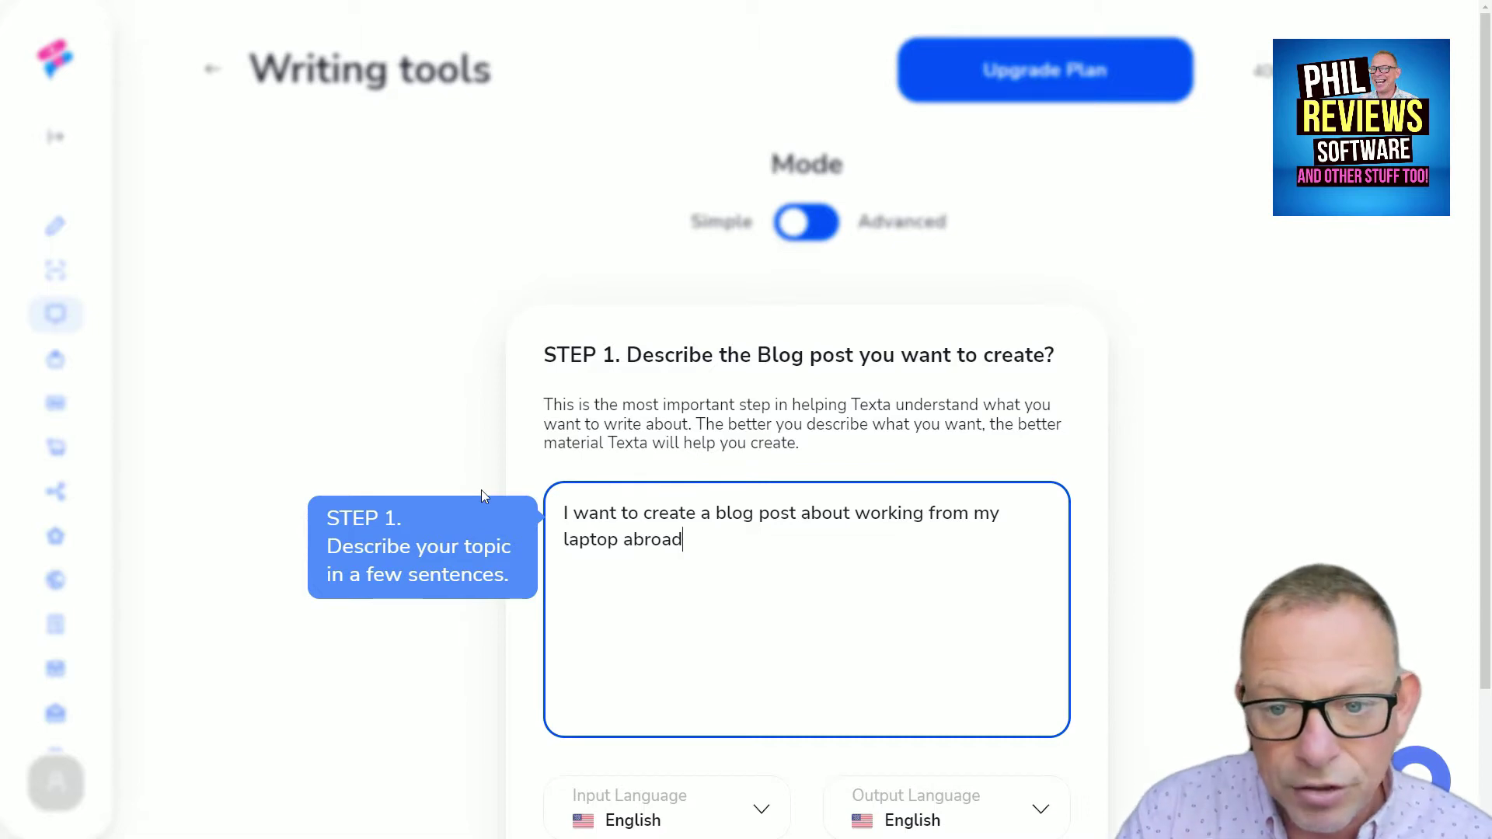
pyautogui.write('.')
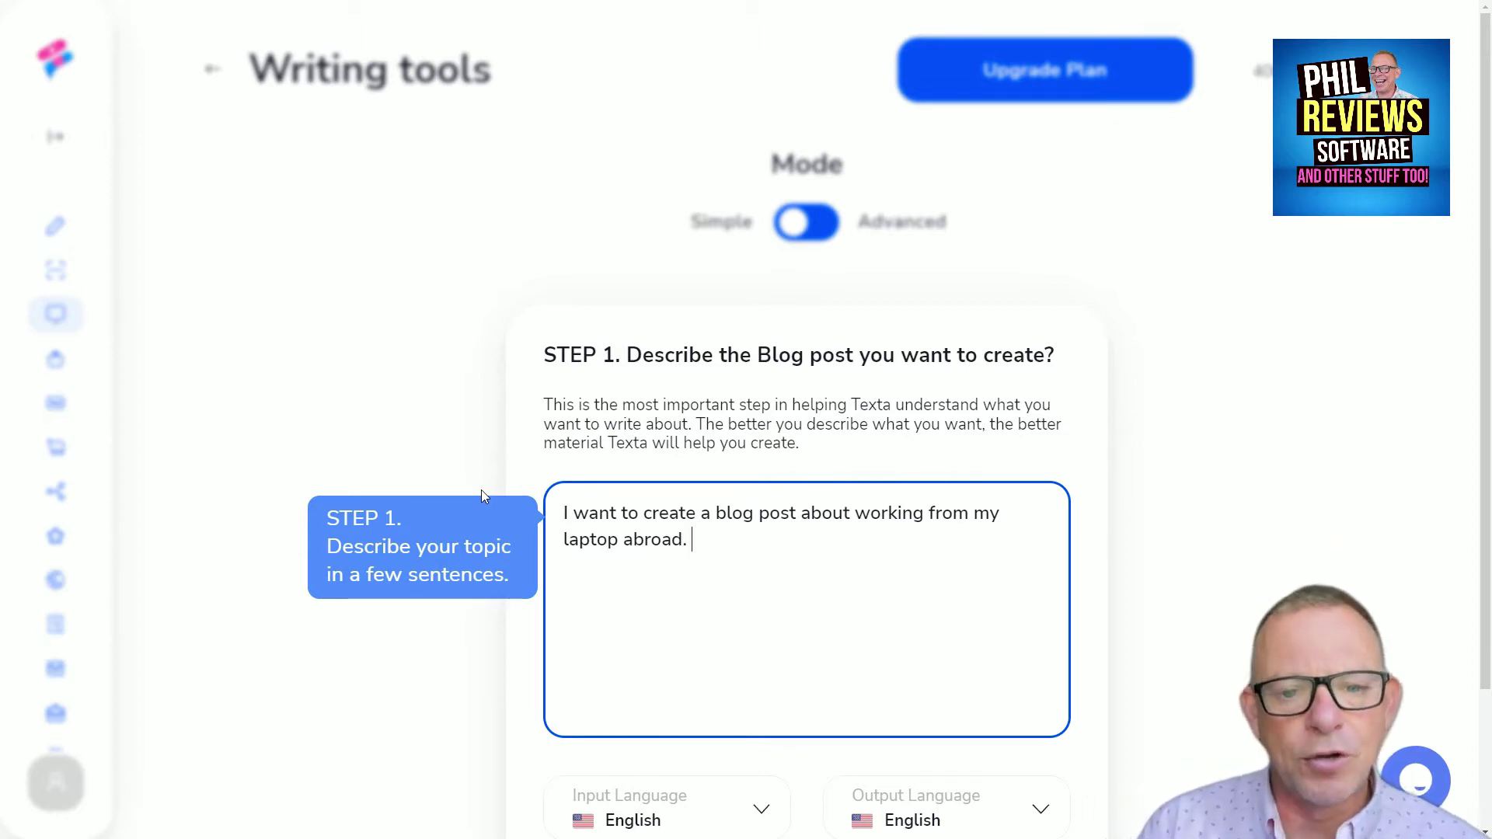
pyautogui.write('Ta')
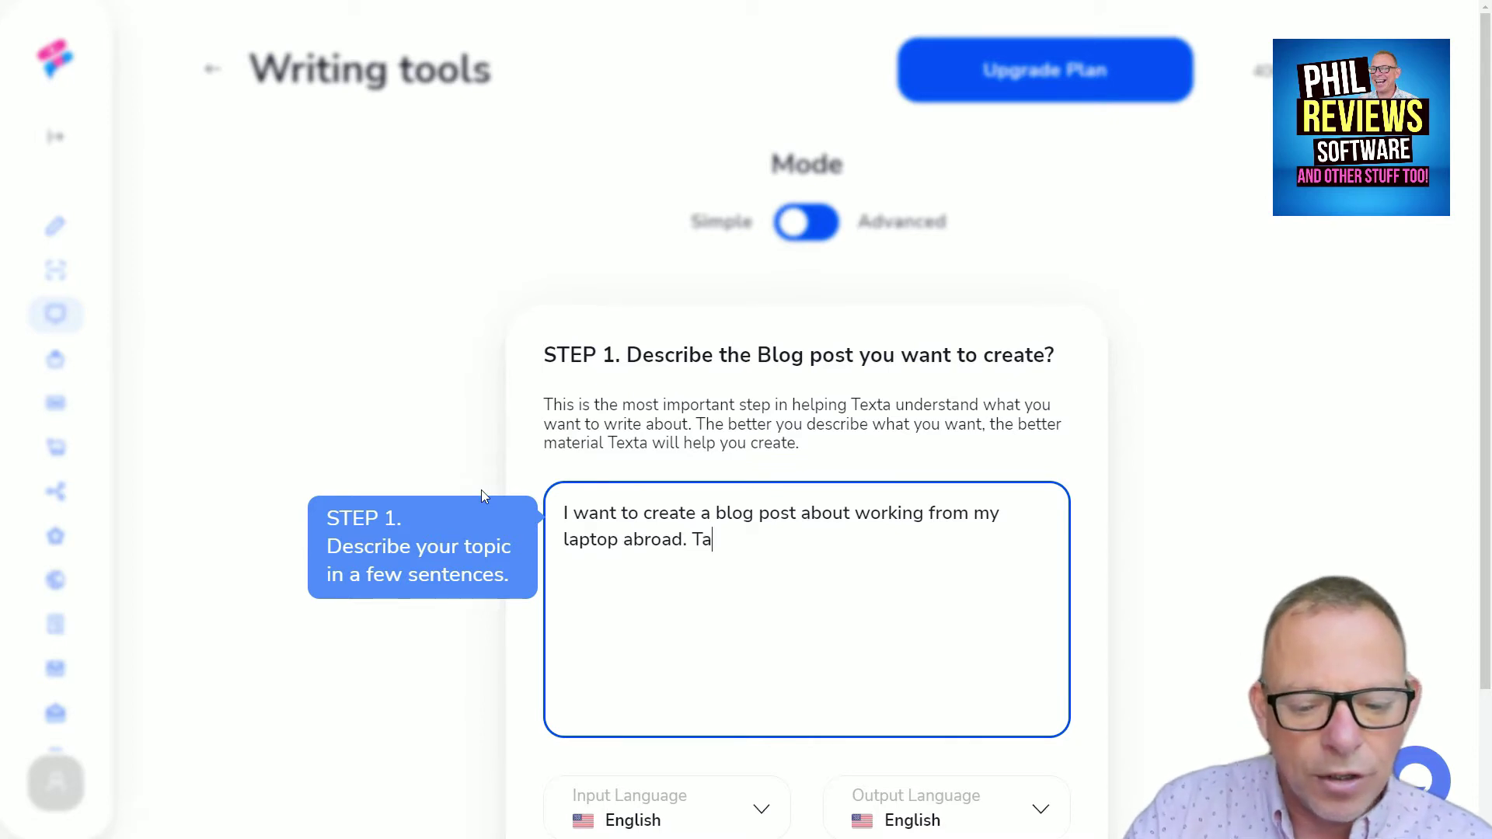
pyautogui.write('lk about bde')
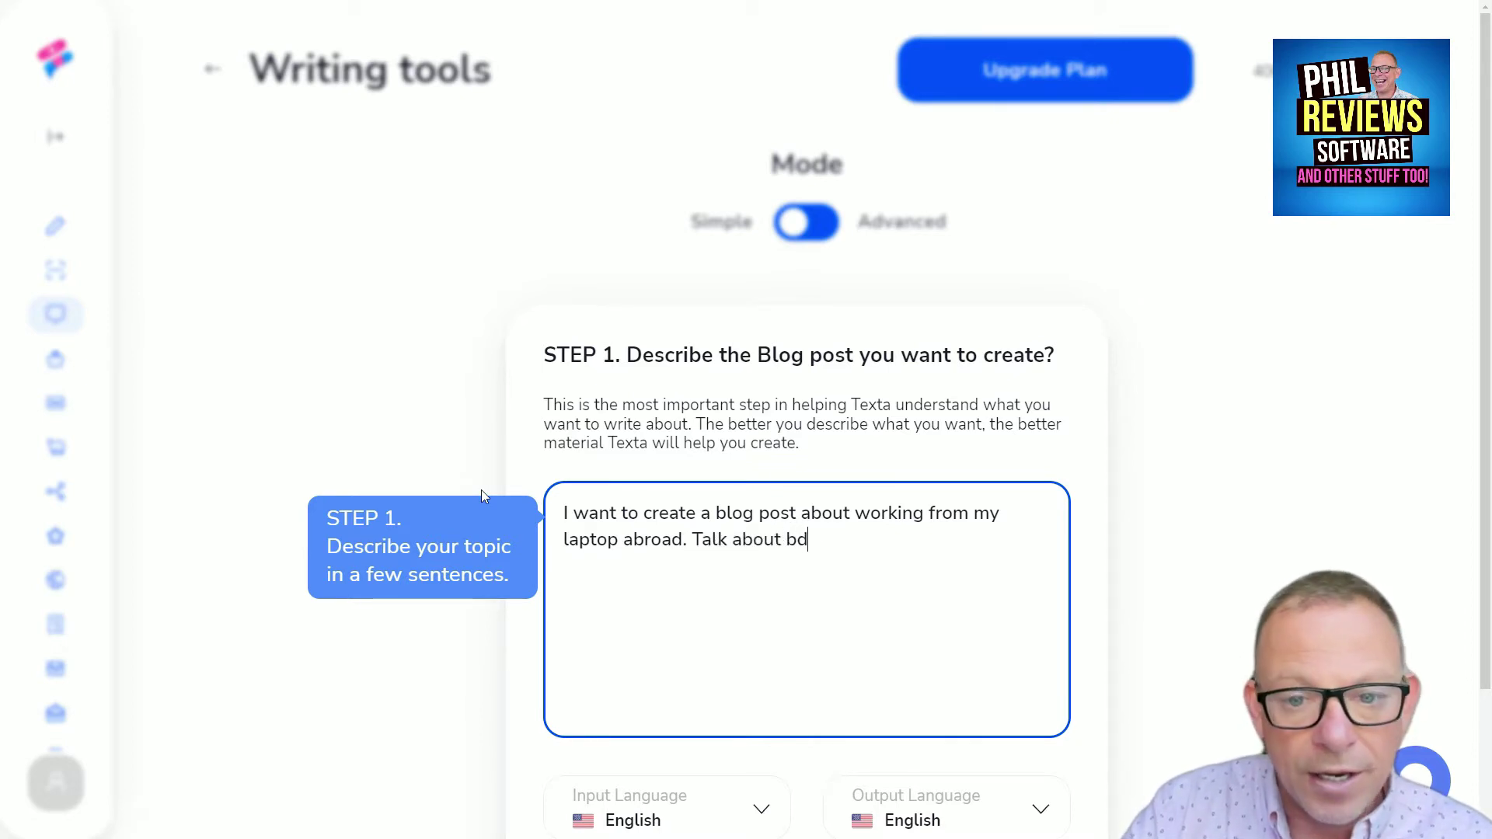
pyautogui.press('BackSpace')
pyautogui.press('BackSpace')
pyautogui.write('ei')
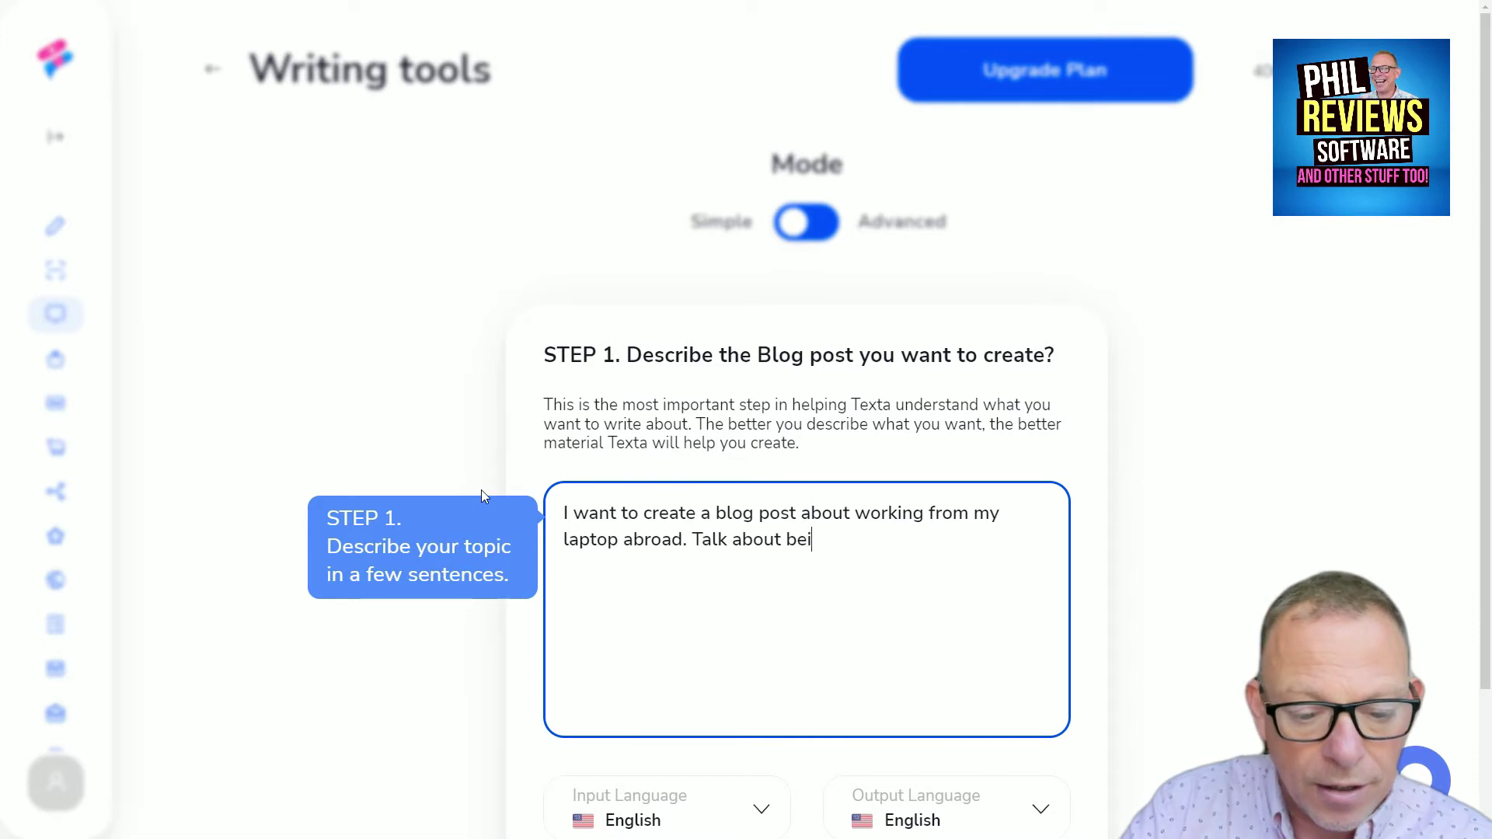
pyautogui.write('ng a digital ')
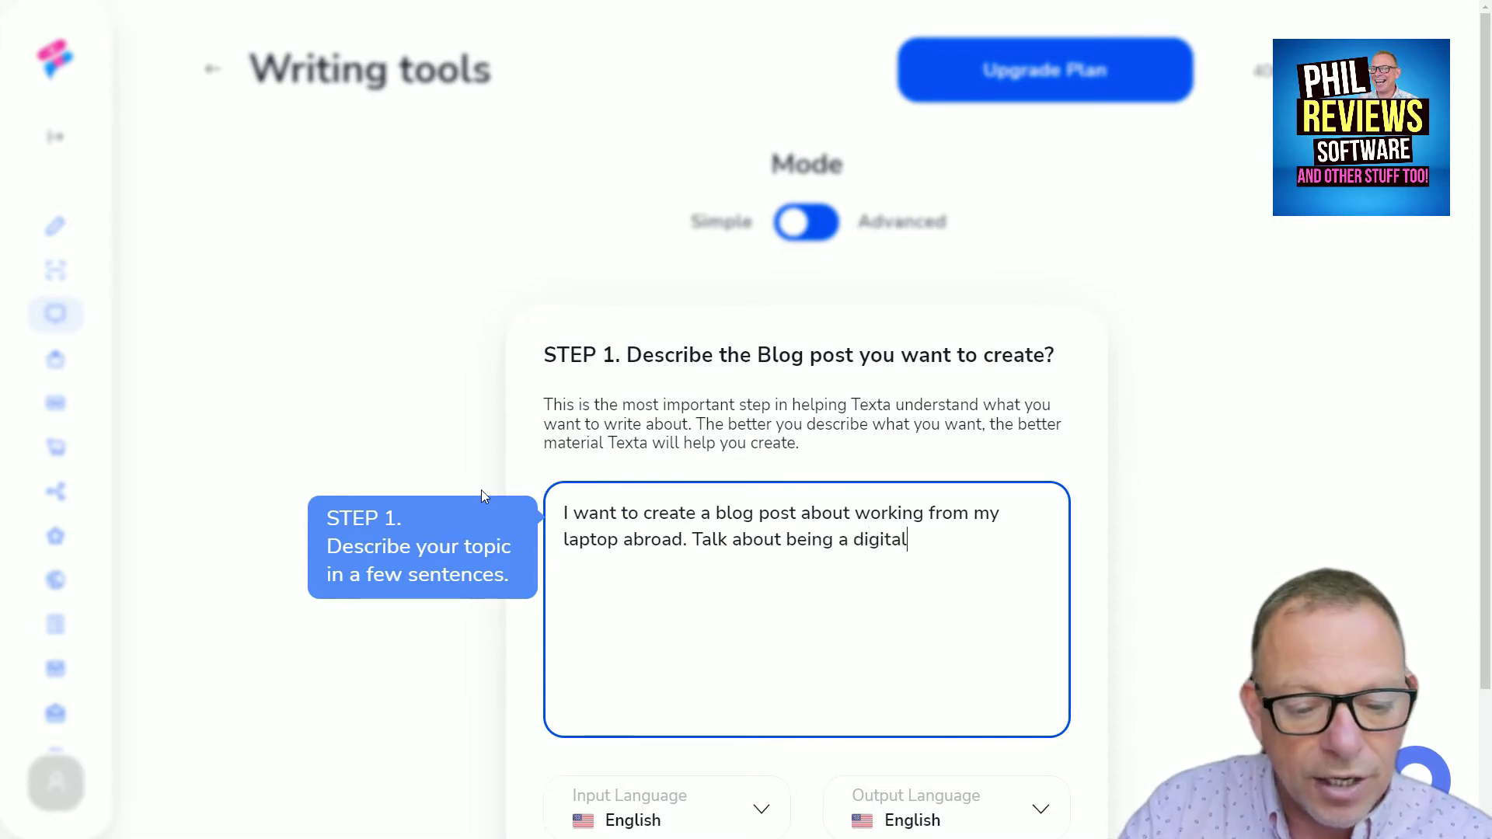
pyautogui.write('noma')
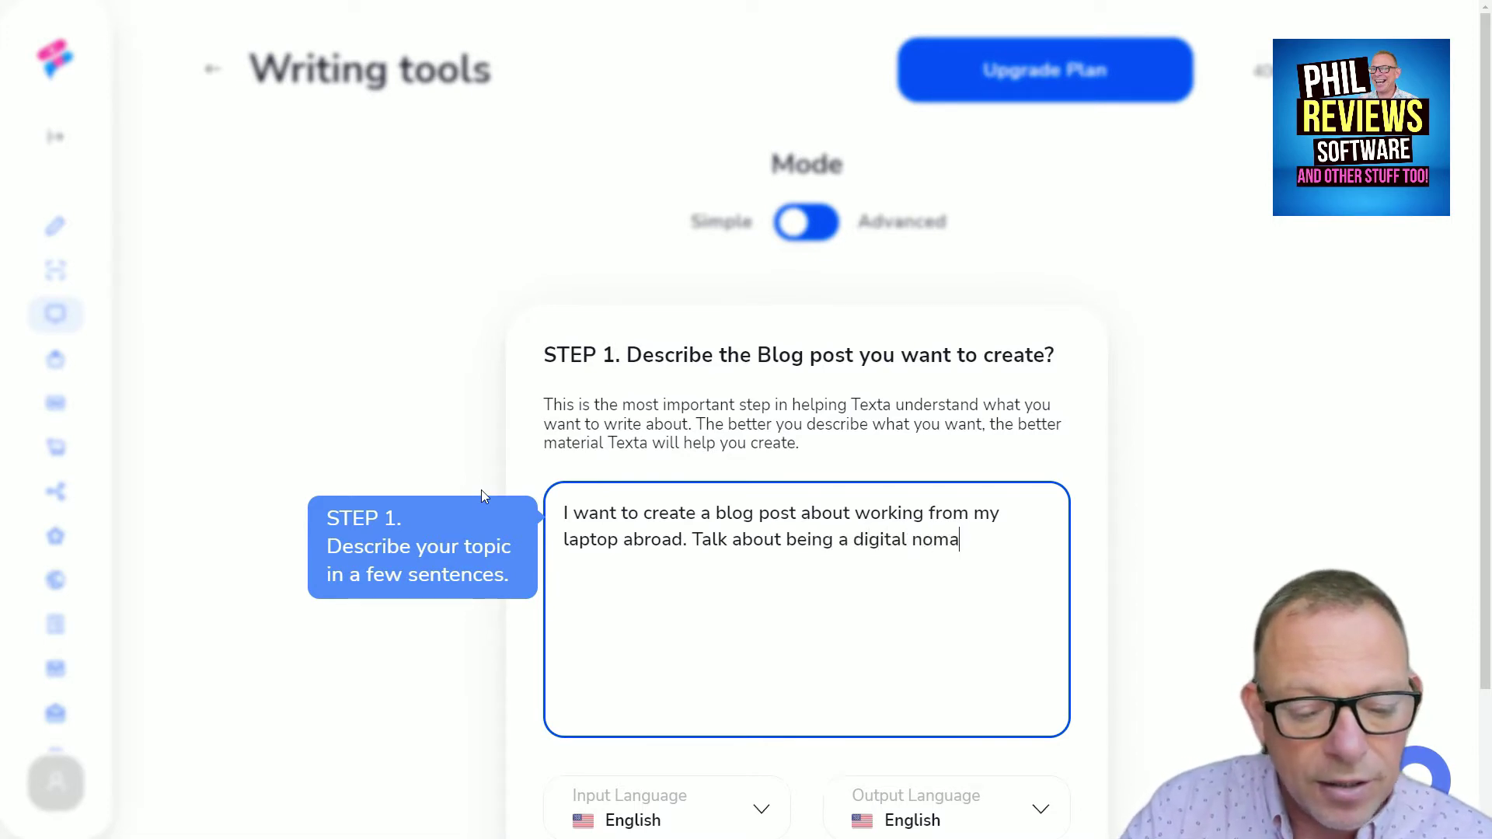
pyautogui.write('d, travelling and mak')
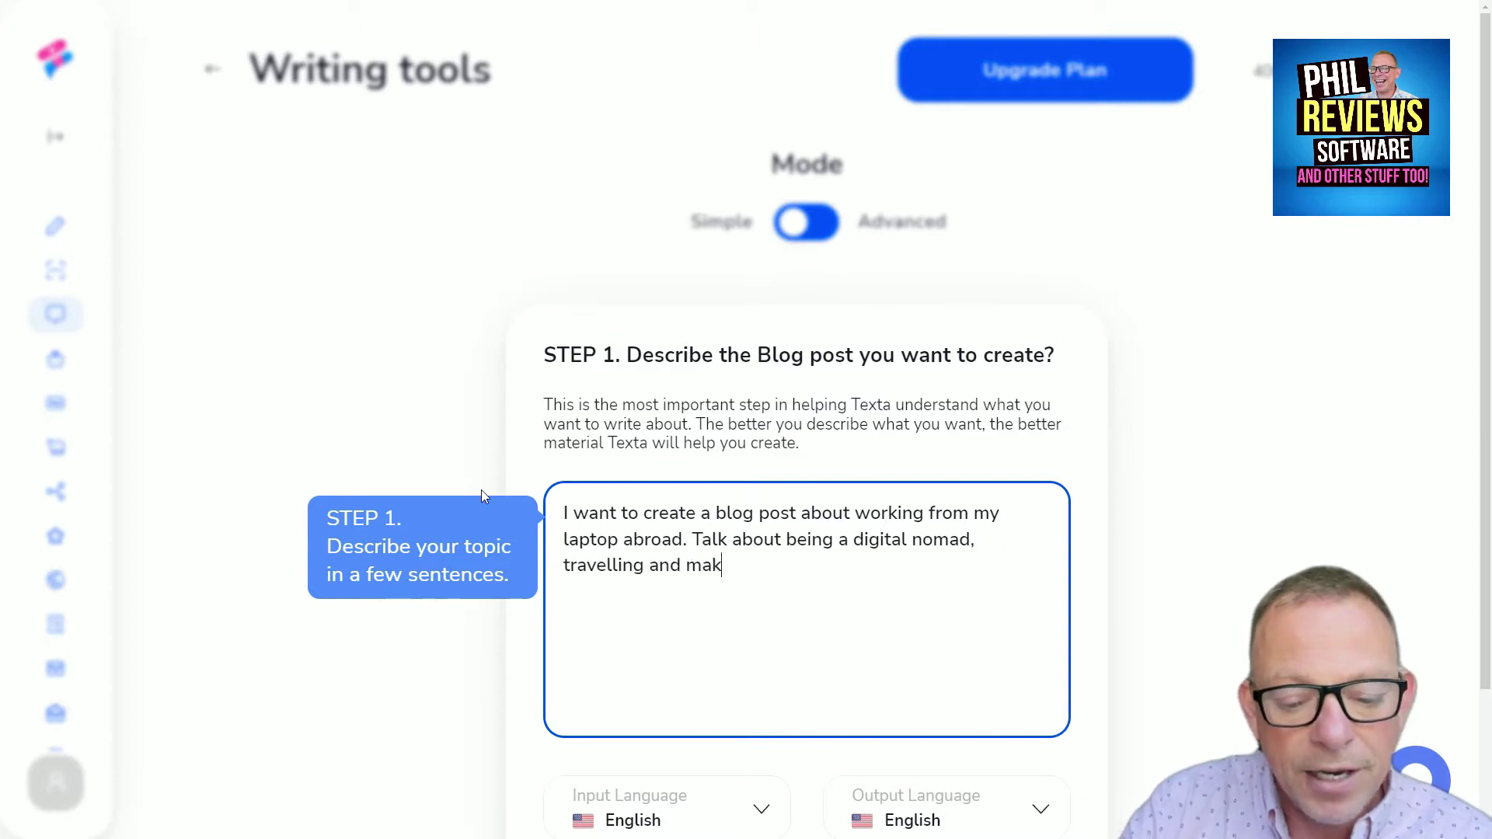
pyautogui.write('ing money ')
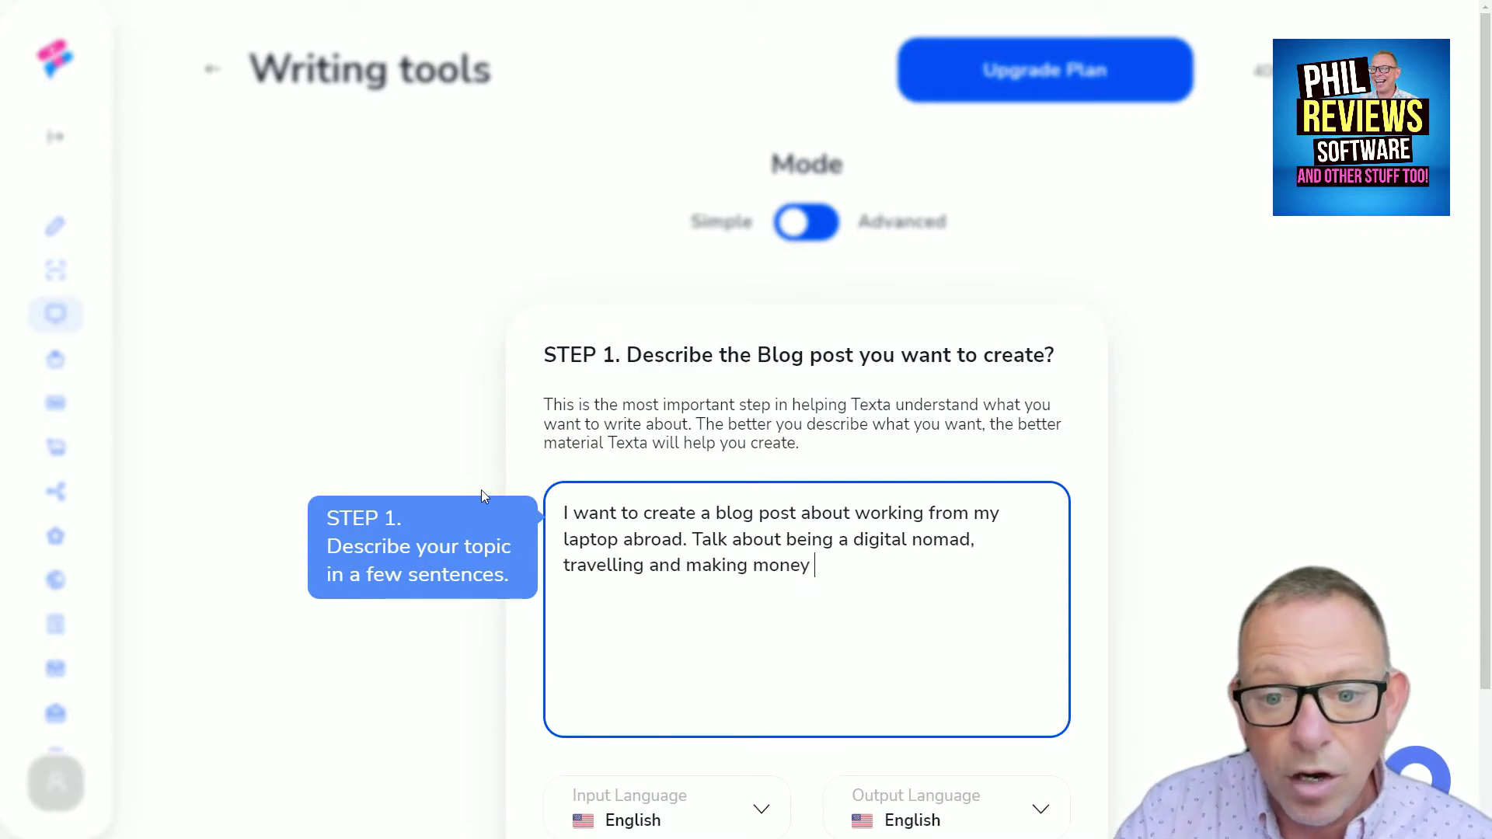
pyautogui.write('oi')
pyautogui.write('nl')
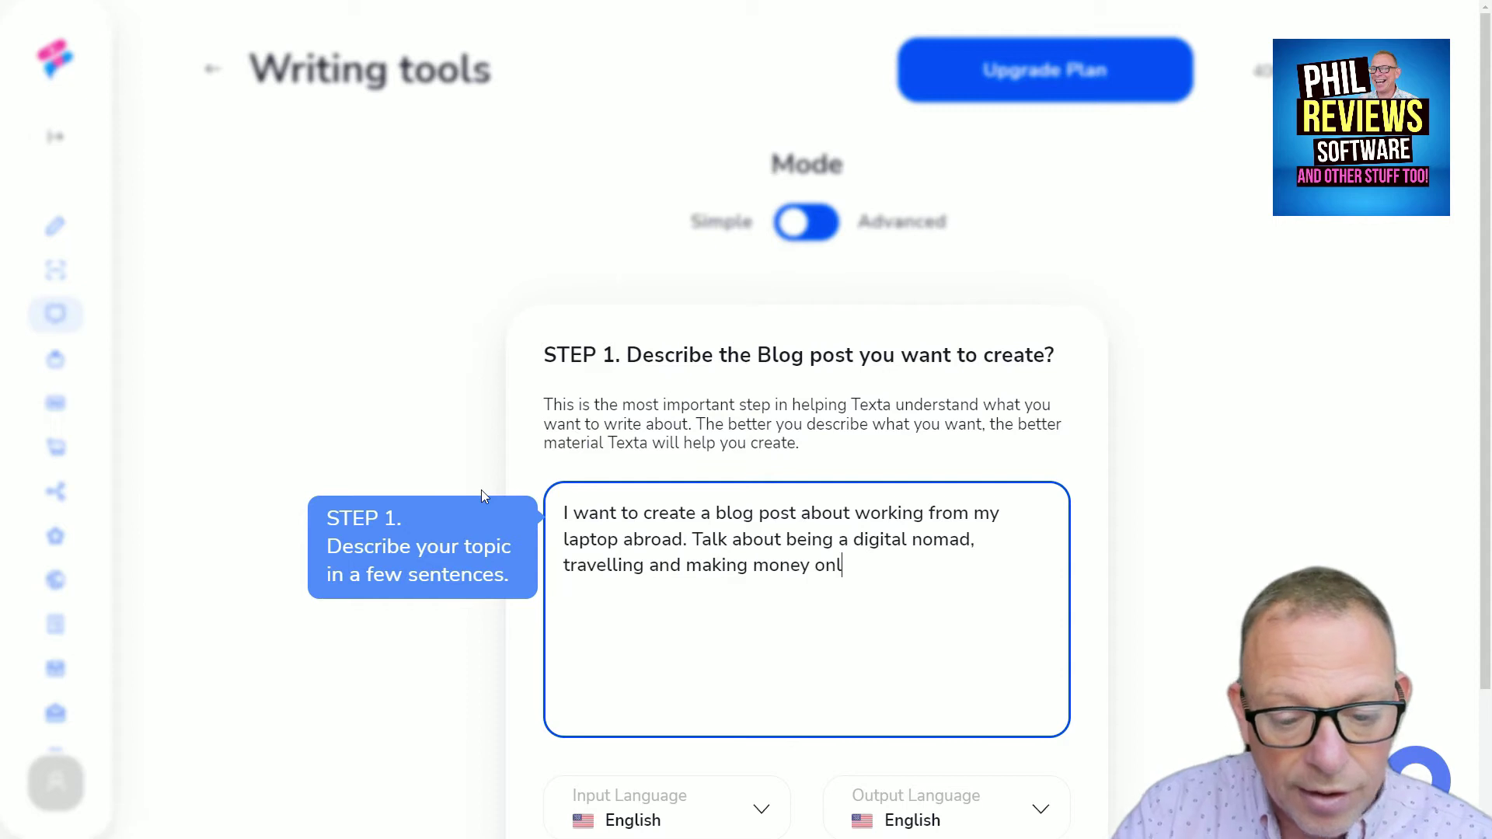
pyautogui.write('ine')
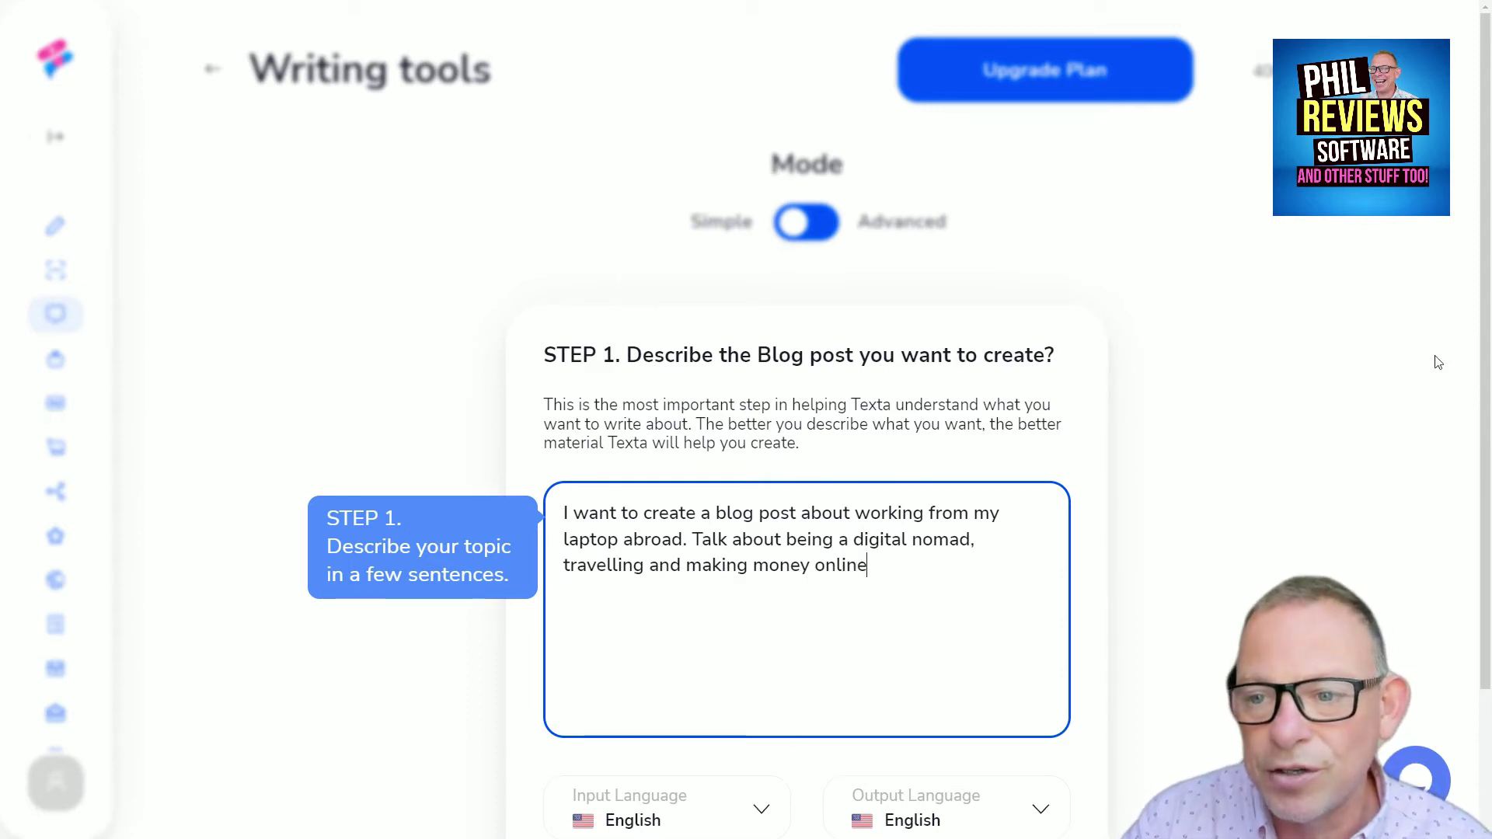
# - Check the input language list and accept the American spelling 'traveling' in the description
pyautogui.scroll(-2, 1488, 519)
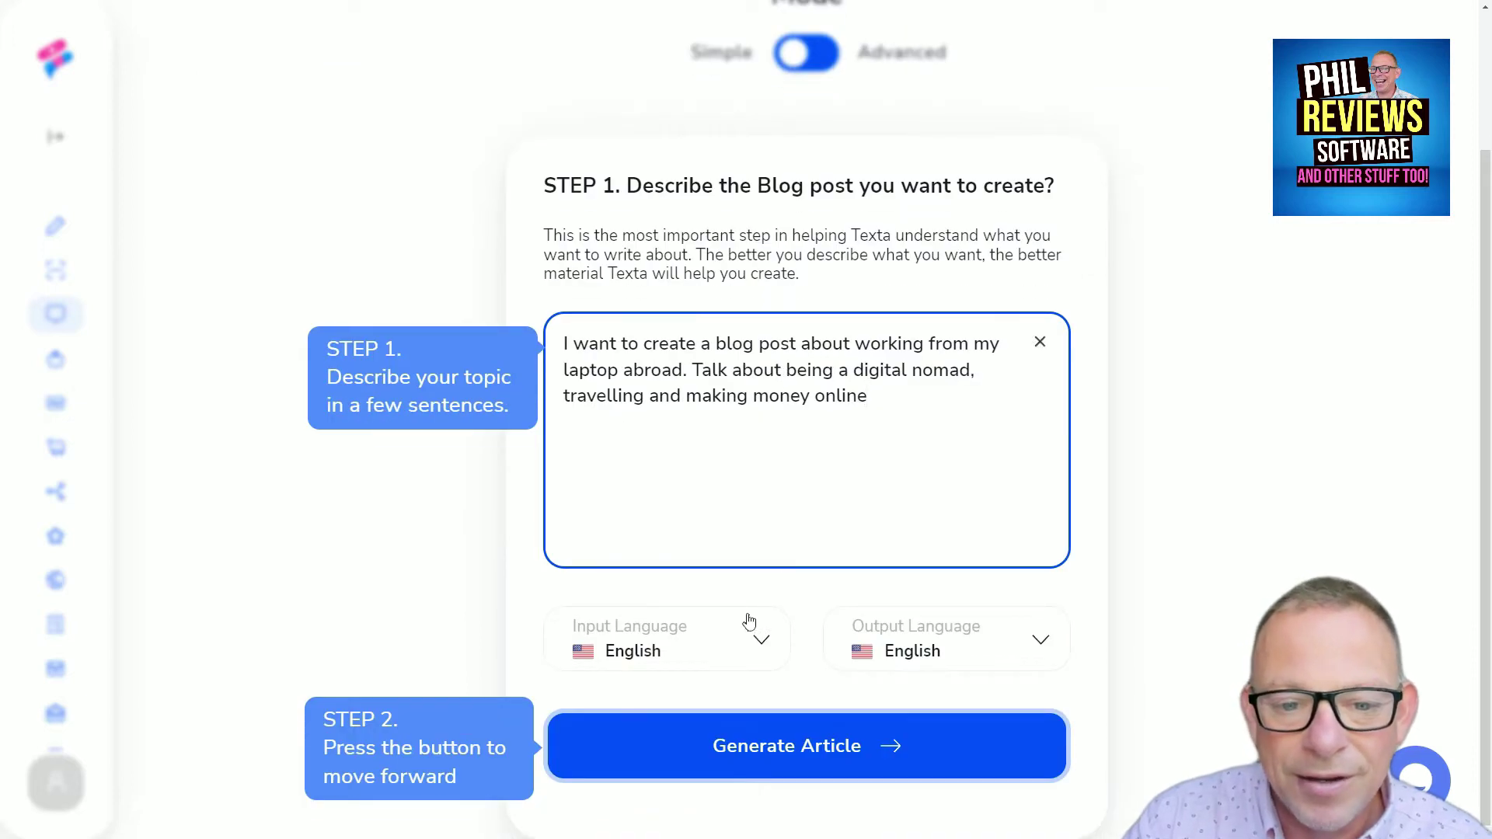
pyautogui.click(748, 625)
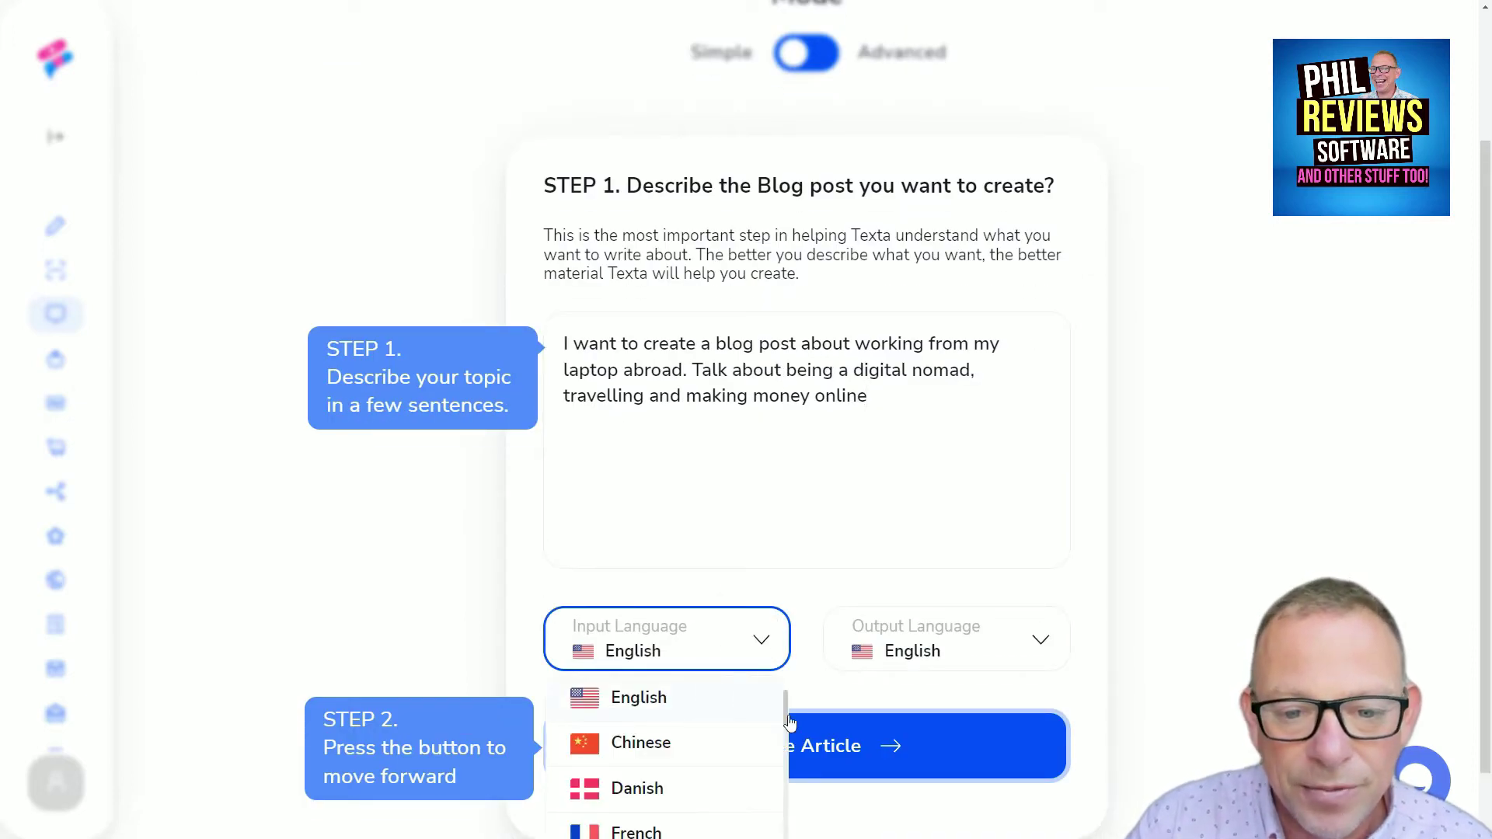
pyautogui.moveTo(784, 711); pyautogui.dragTo(773, 650)
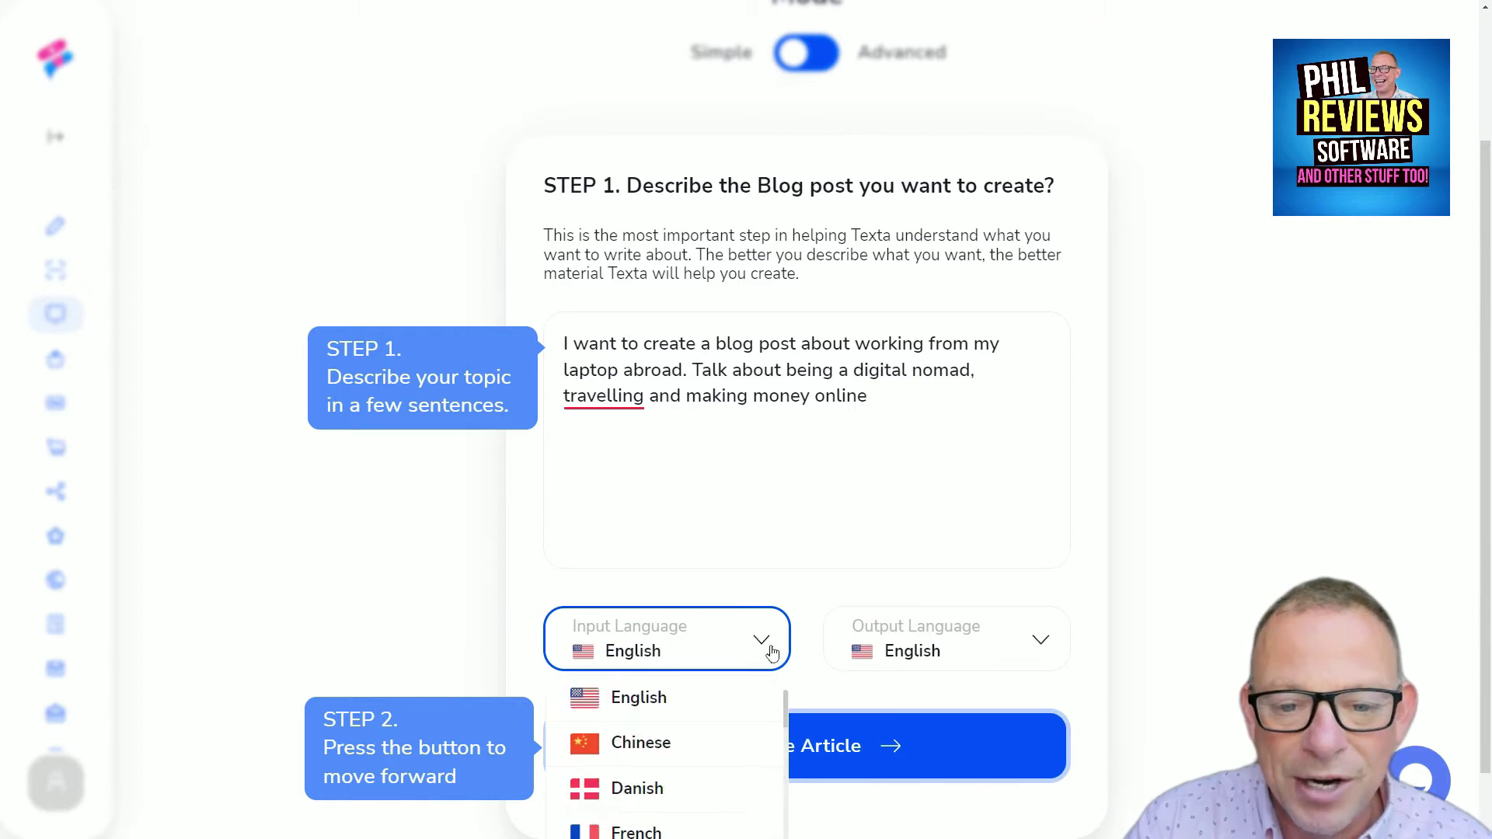
pyautogui.click(899, 389)
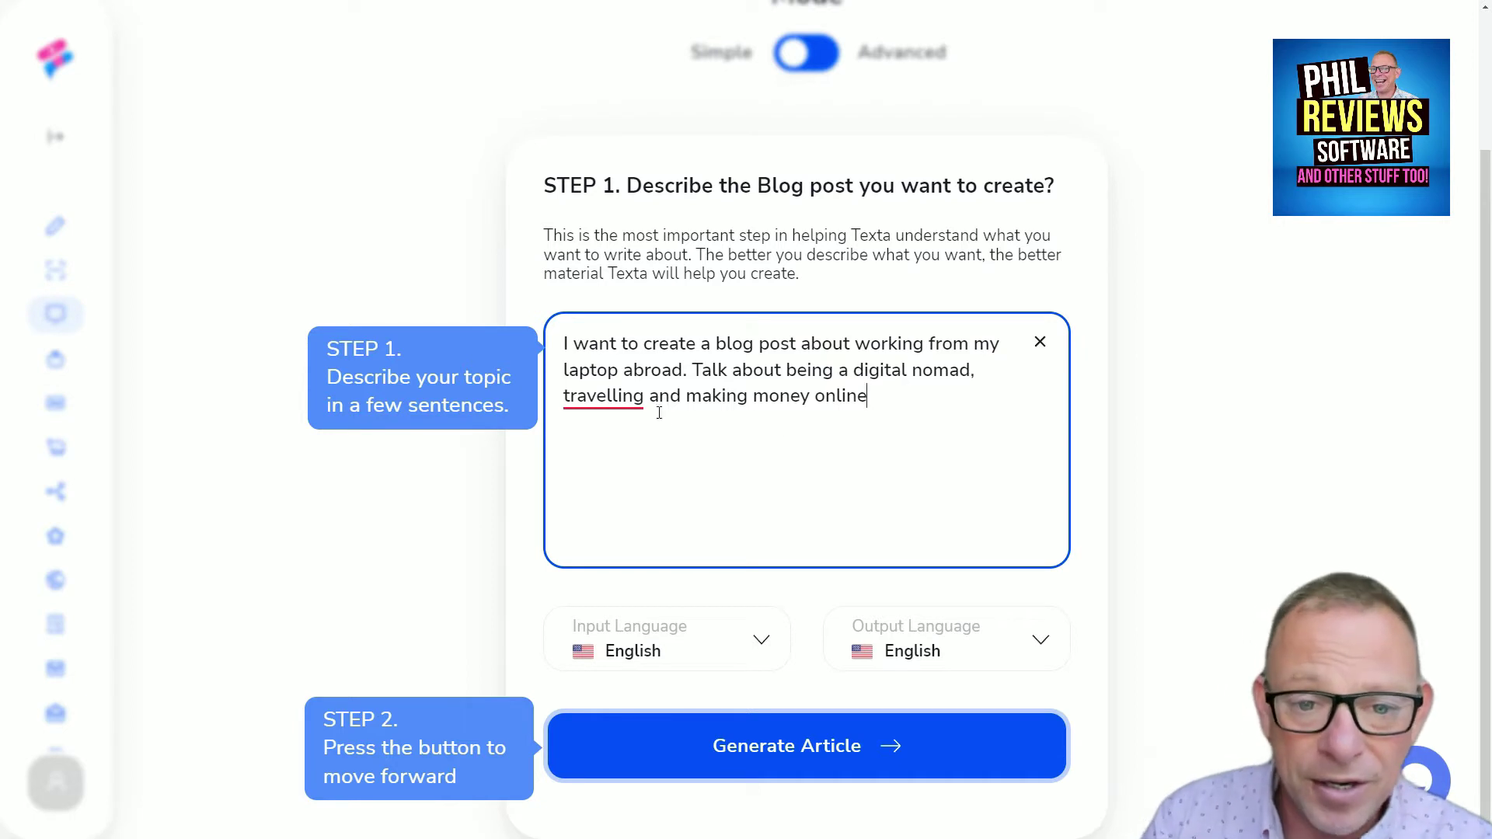
pyautogui.click(621, 401)
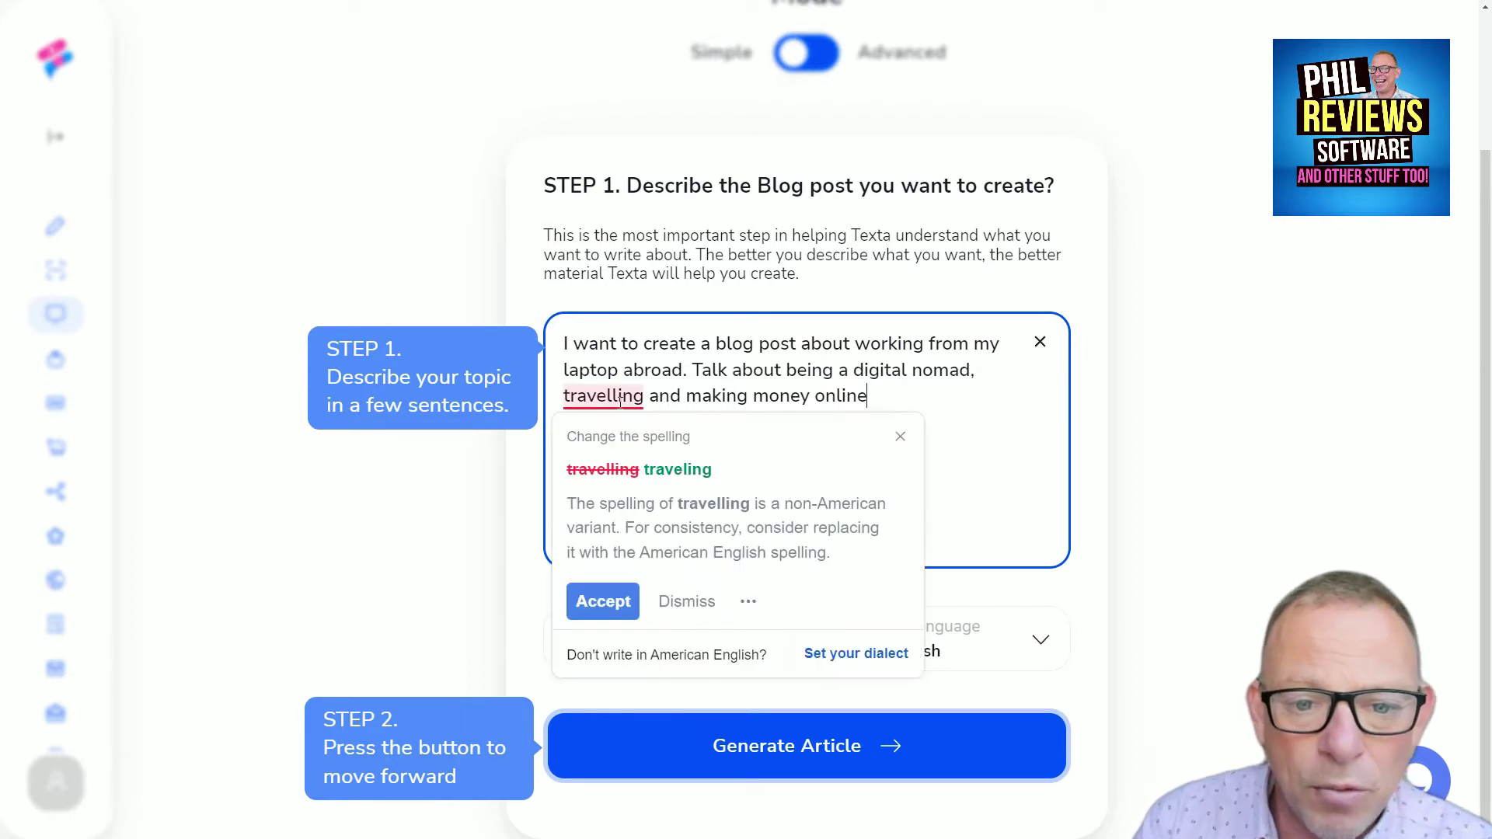
pyautogui.click(604, 601)
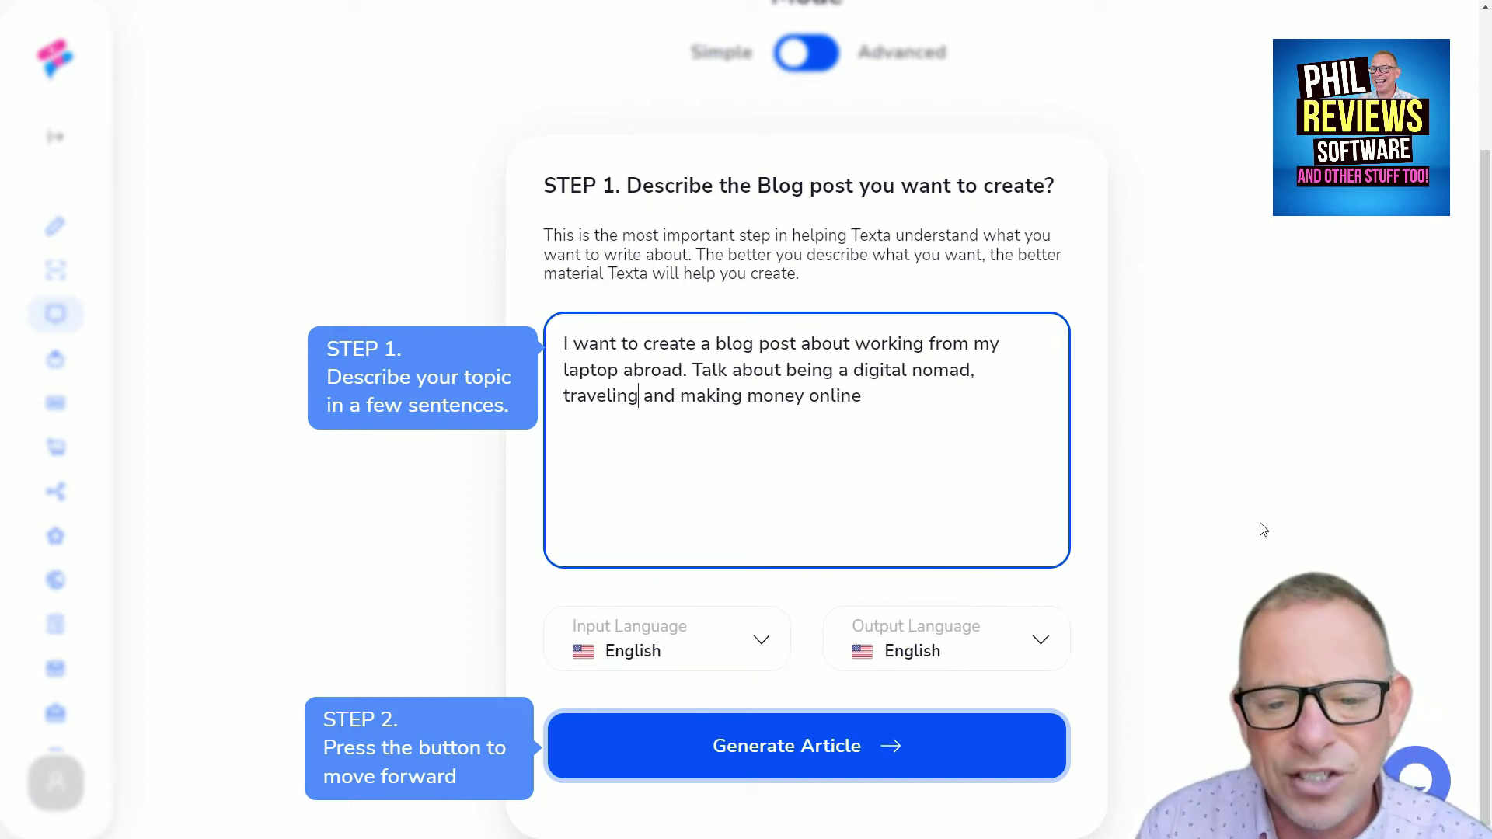
# - Keep English as the output language and generate the blog post
pyautogui.click(1040, 646)
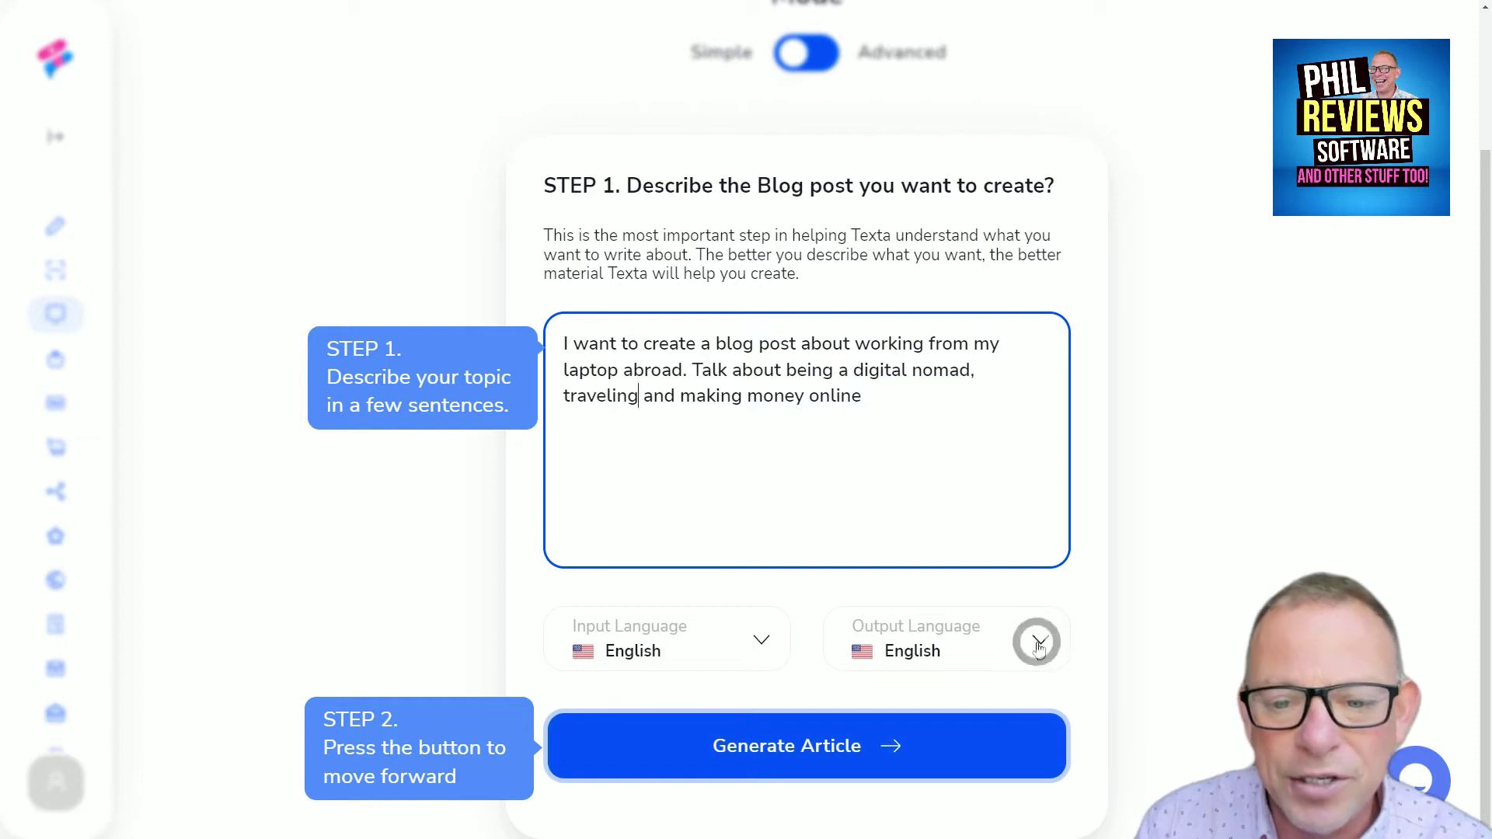
pyautogui.click(1038, 579)
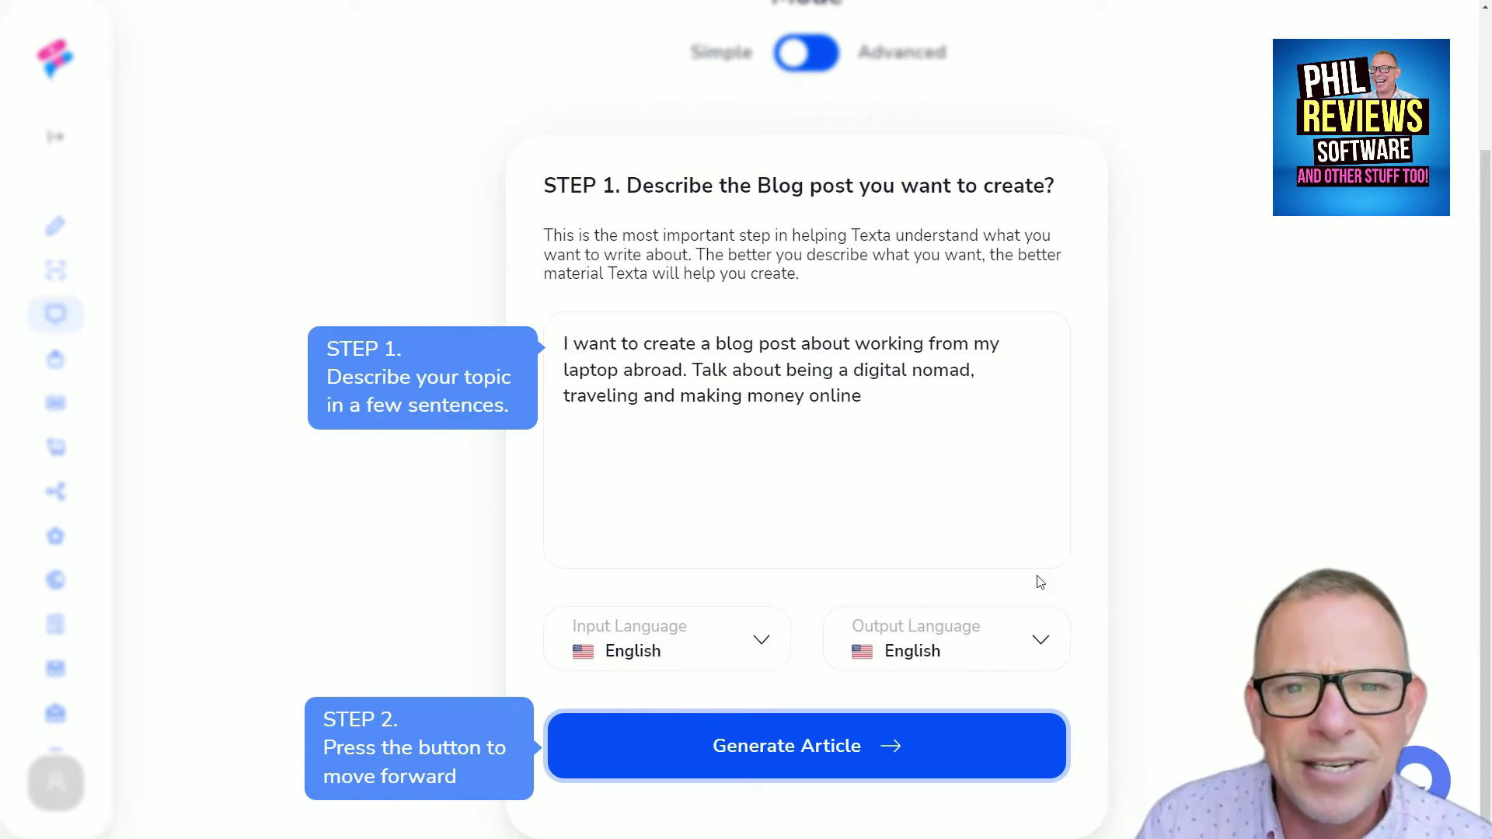
pyautogui.click(830, 758)
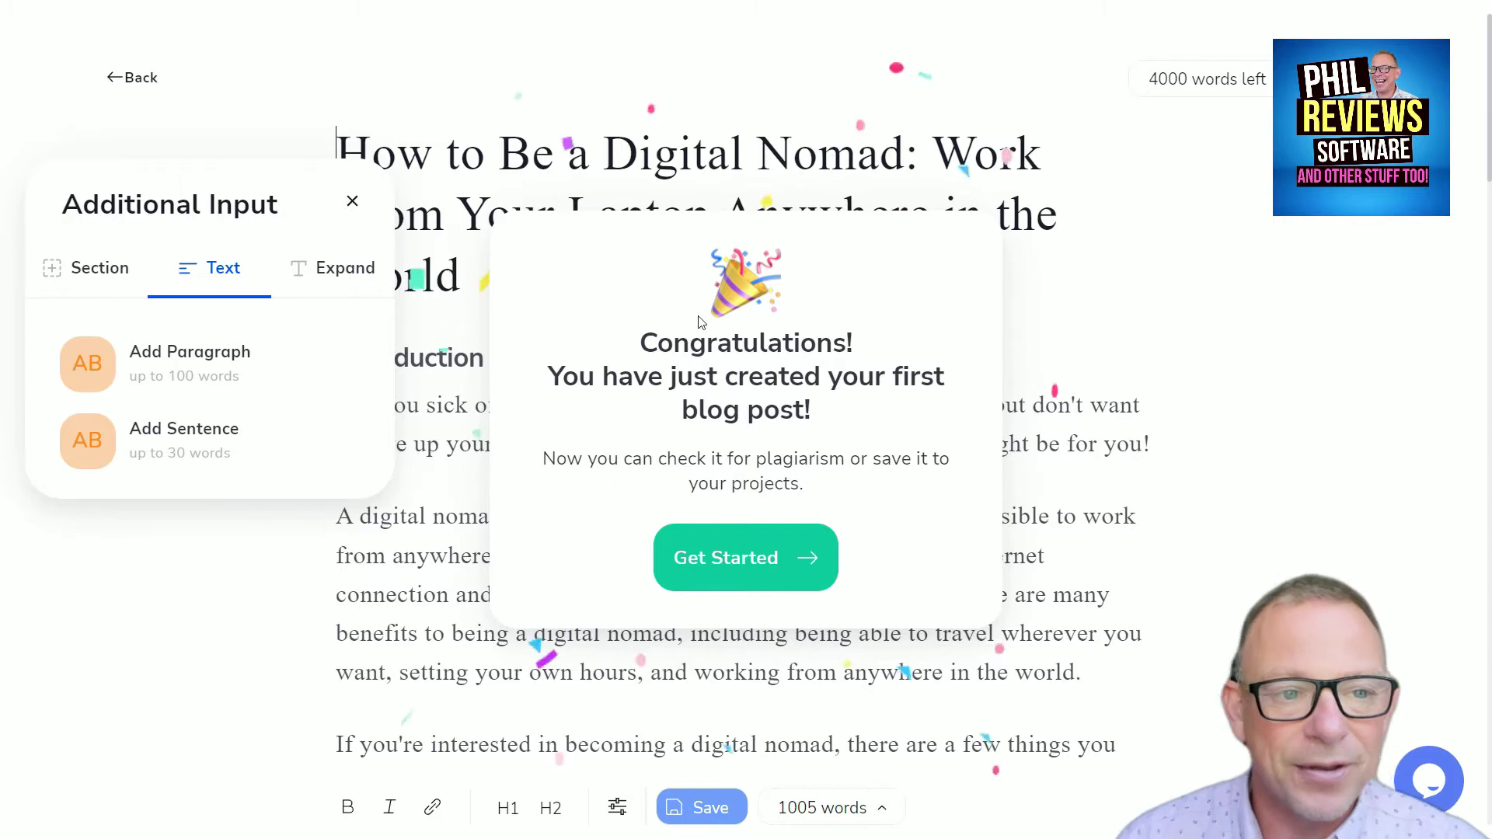
# - Close the Congratulations message once the 'How to Be a Digital Nomad' article is ready
pyautogui.click(773, 548)
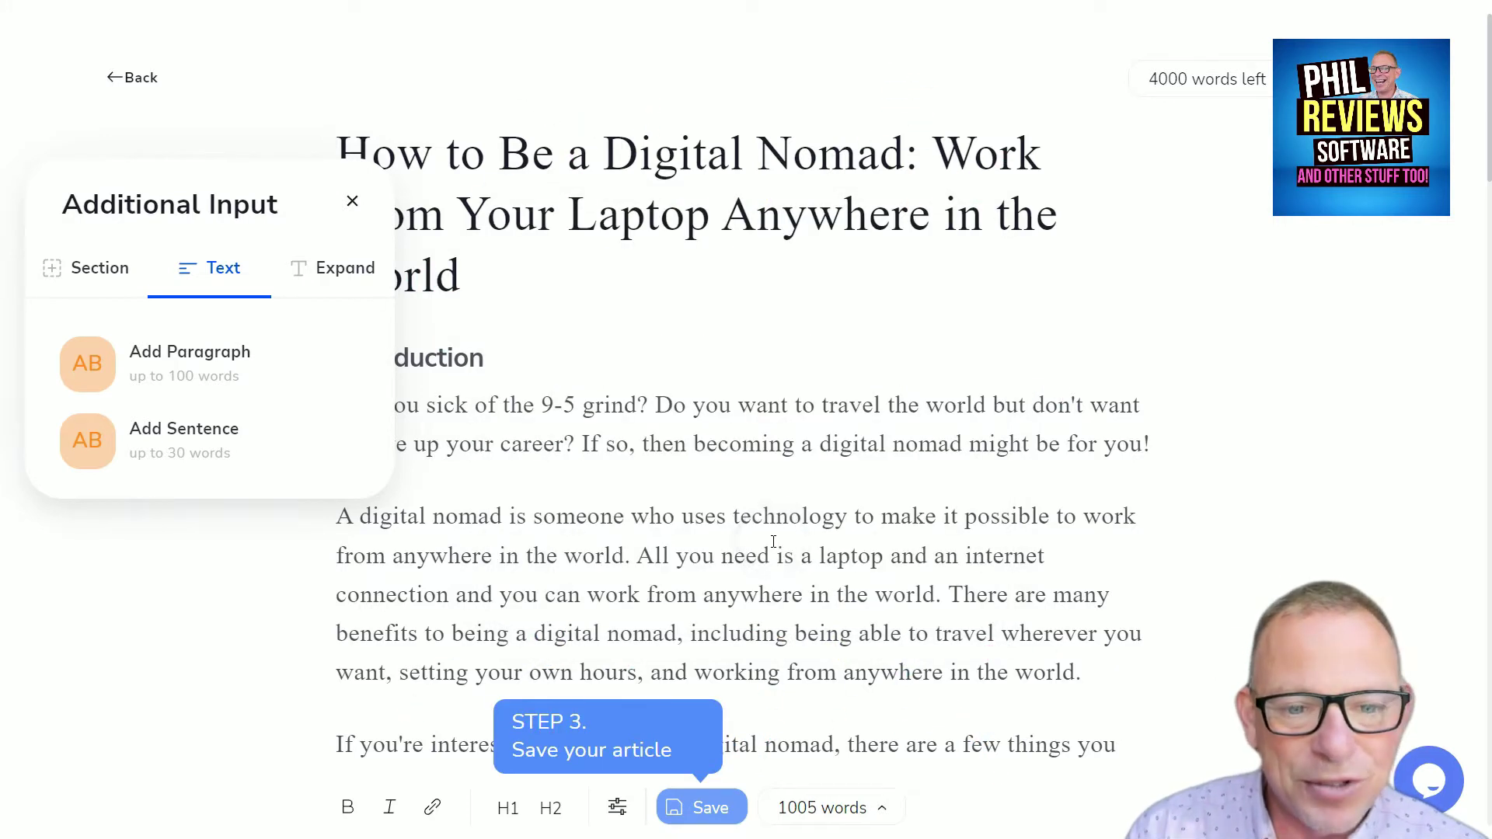
# - Close the Additional Input panel and read through the introduction, benefits and how-to sections
pyautogui.click(352, 201)
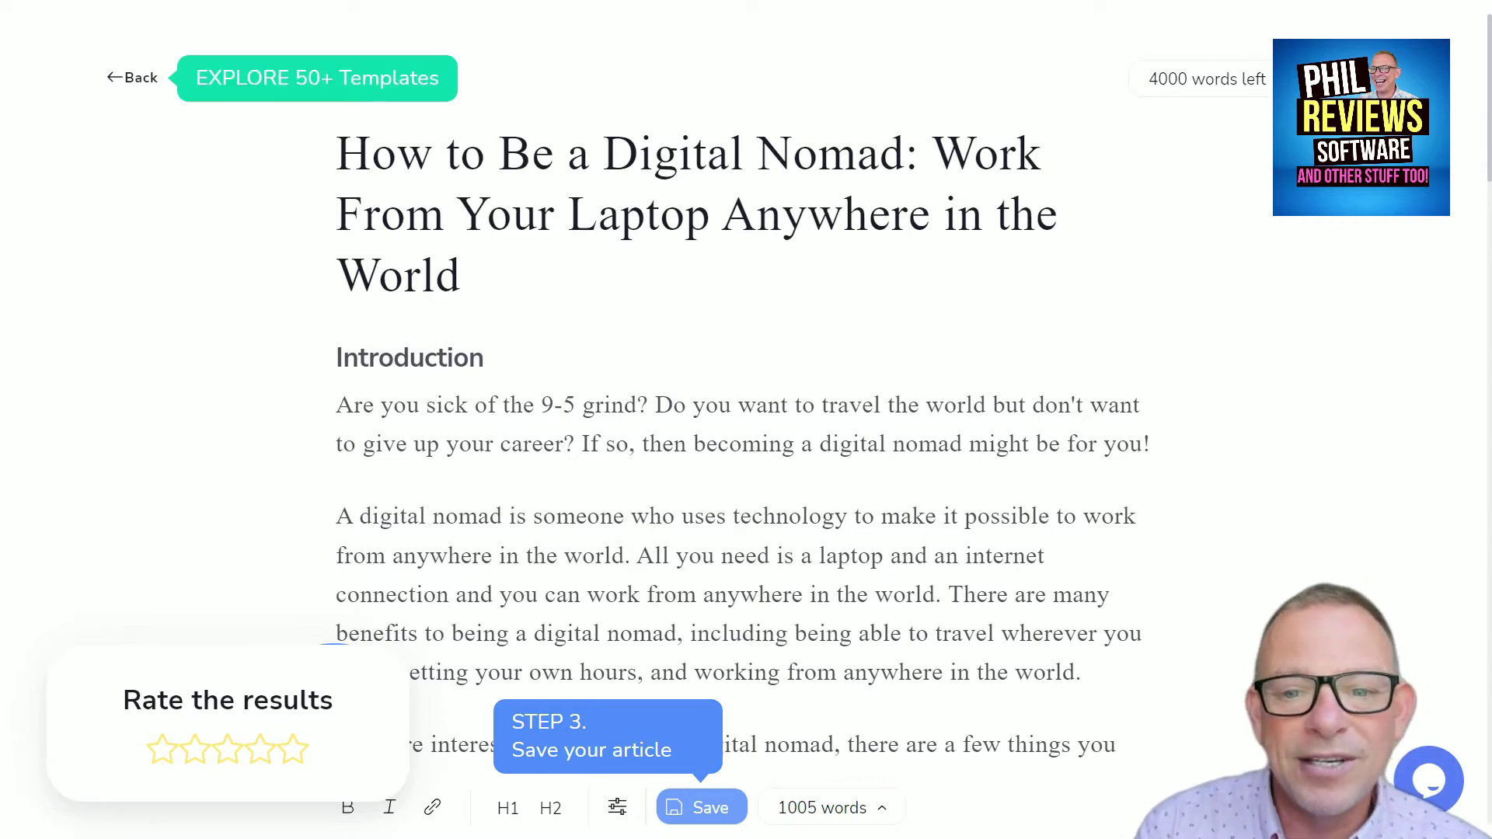
pyautogui.moveTo(1480, 172); pyautogui.dragTo(1486, 217)
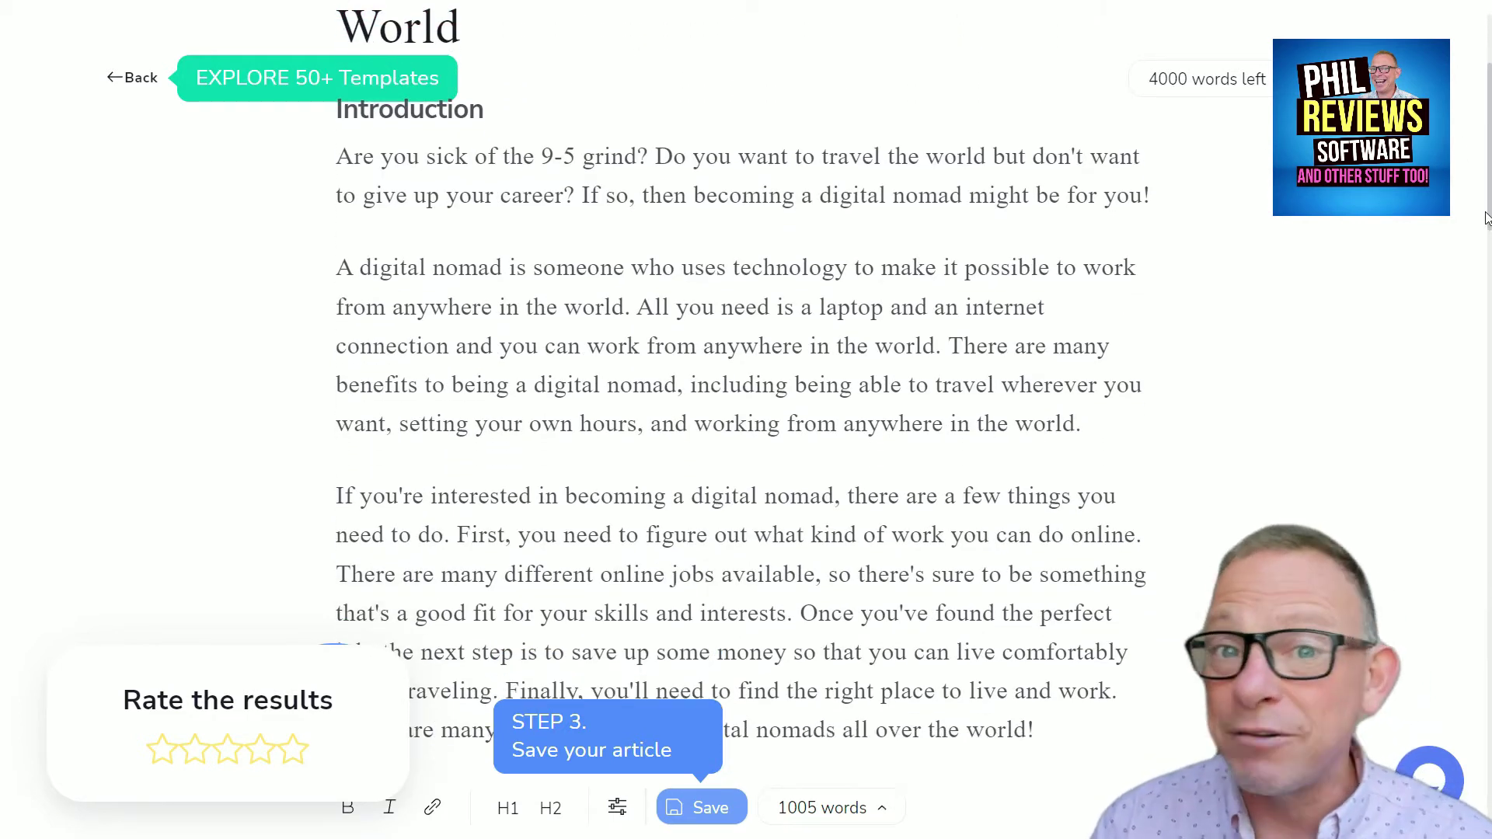
pyautogui.moveTo(1486, 217); pyautogui.dragTo(1486, 215)
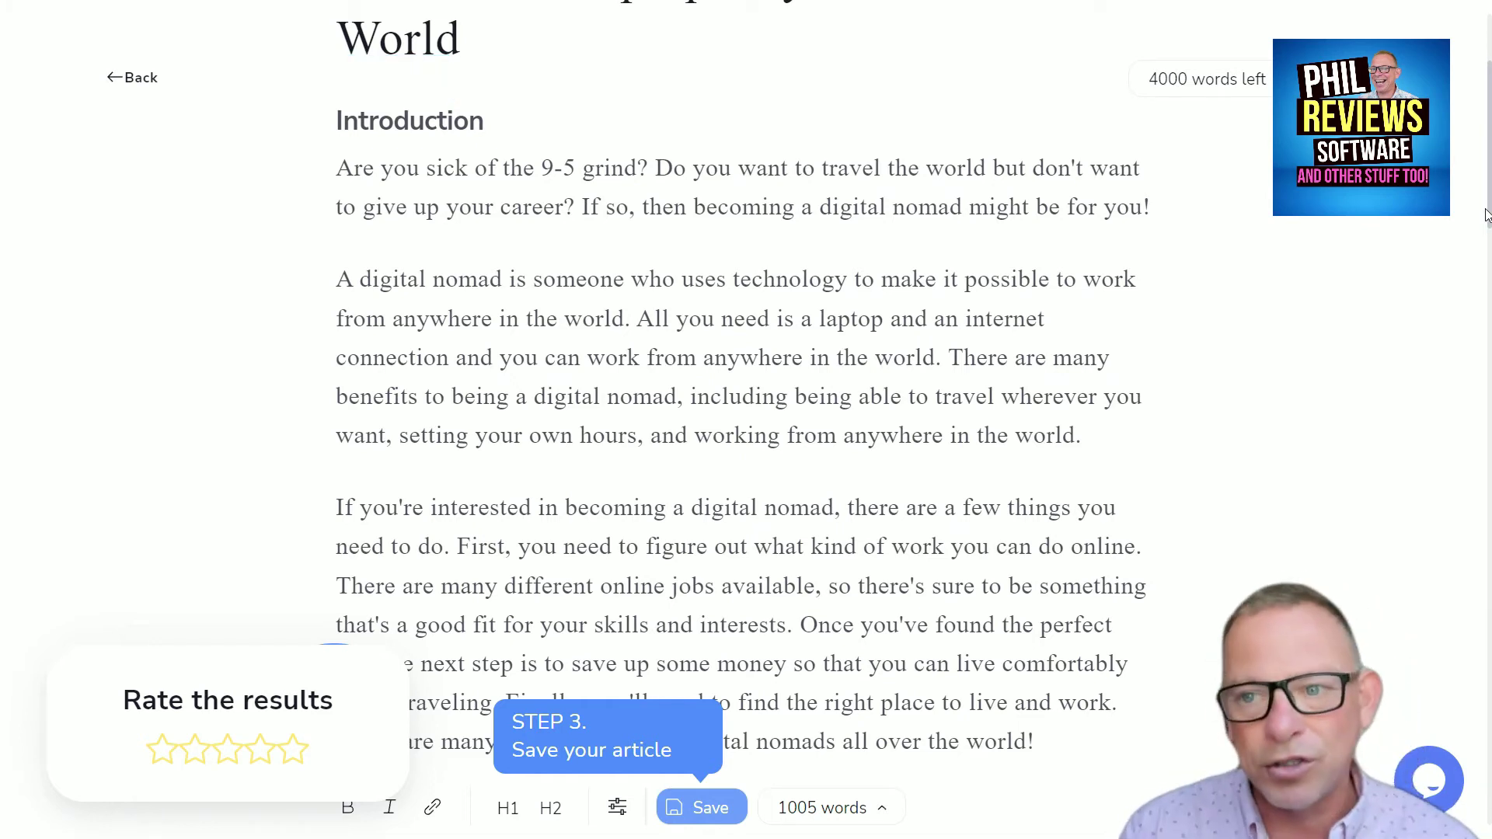
pyautogui.moveTo(1486, 216); pyautogui.dragTo(1486, 236)
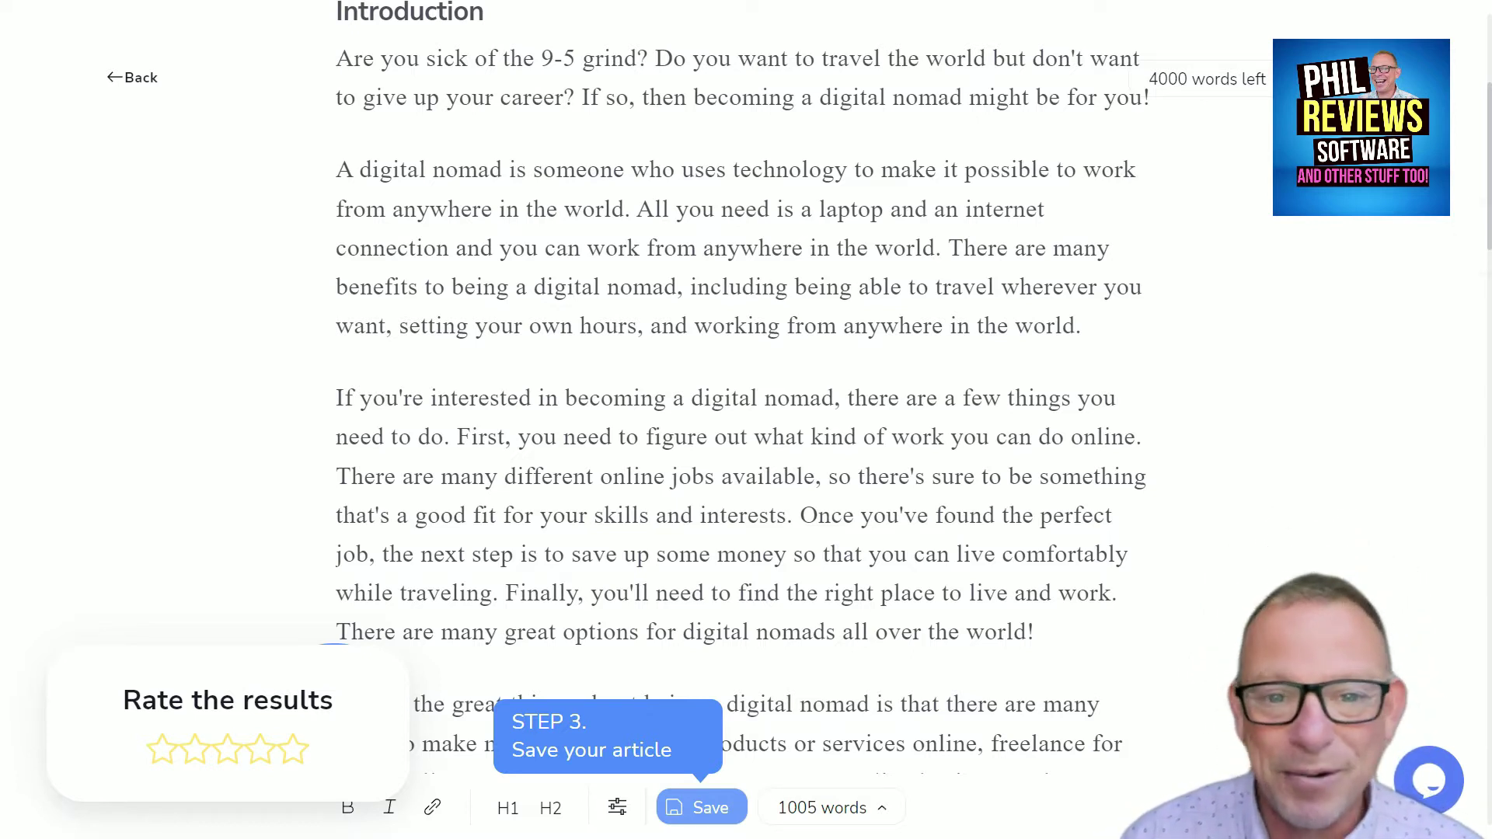
pyautogui.moveTo(1489, 243); pyautogui.dragTo(1489, 533)
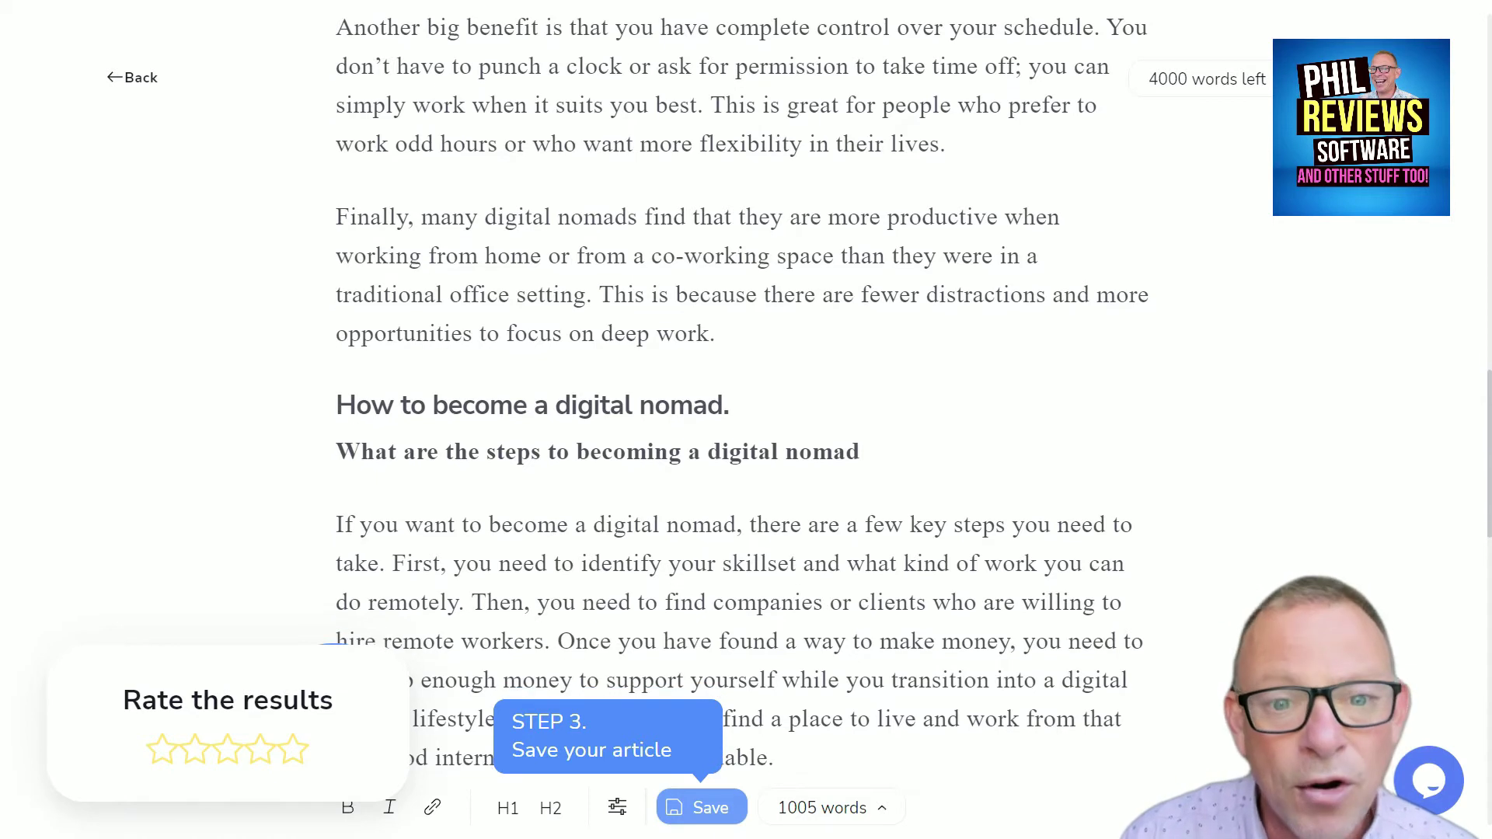
# - Read through the money-making and challenges sections, then bring up Advanced Settings
pyautogui.scroll(-7, 743, 389)
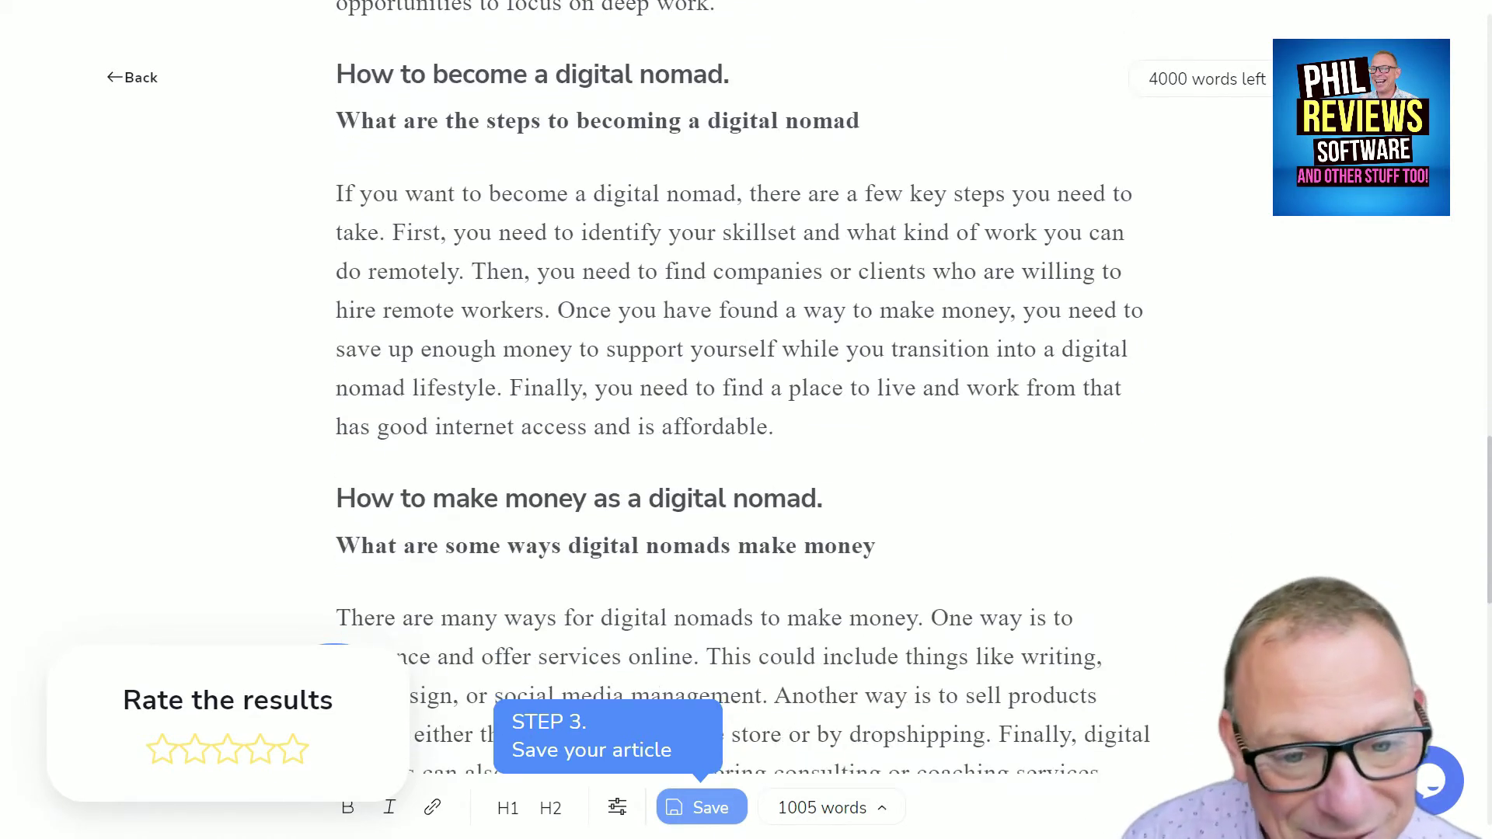
pyautogui.scroll(-2, 743, 388)
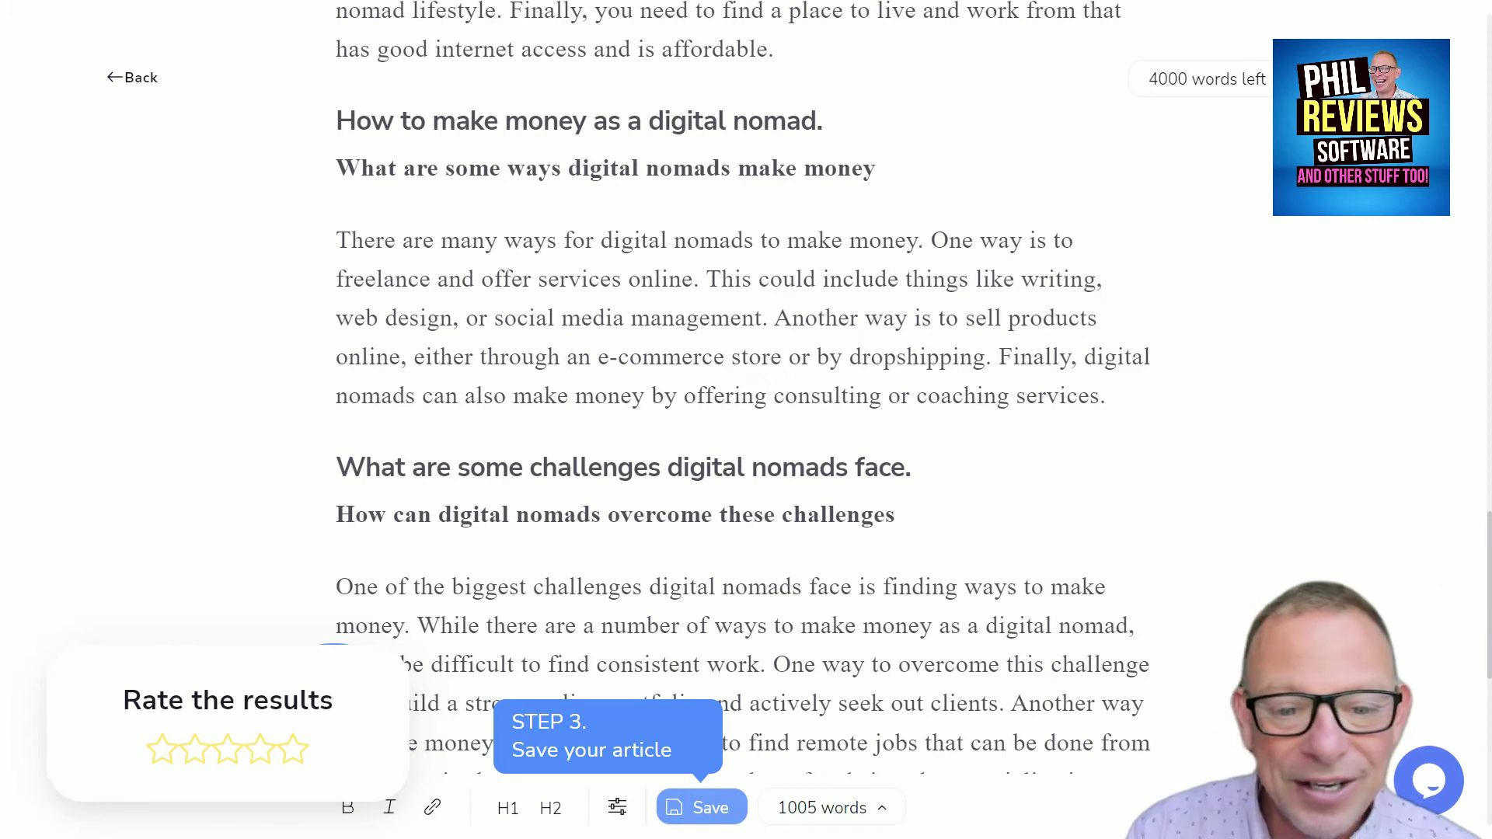
pyautogui.scroll(-5, 1476, 598)
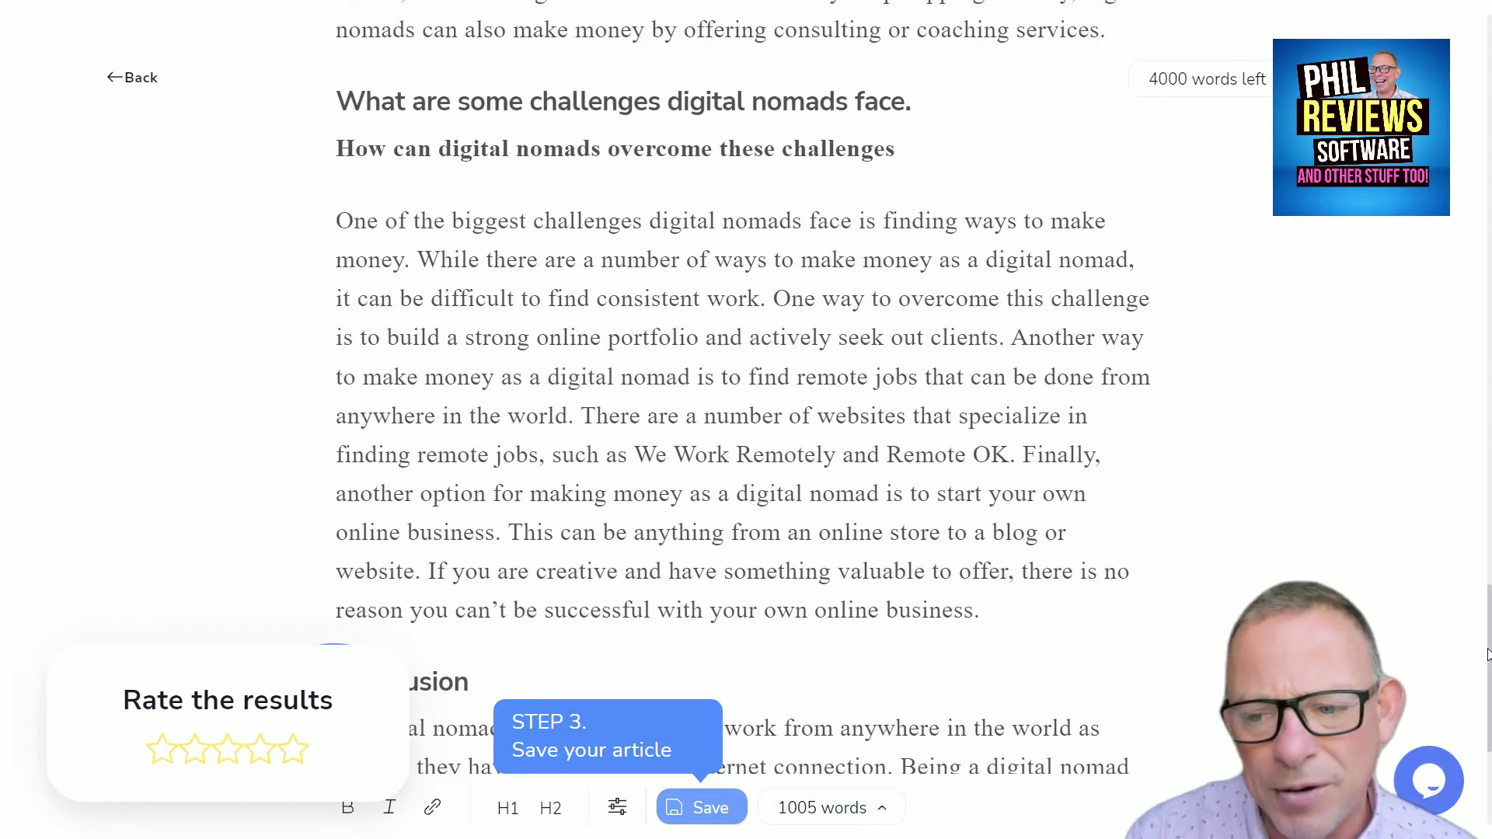
pyautogui.moveTo(1487, 655); pyautogui.dragTo(1489, 547)
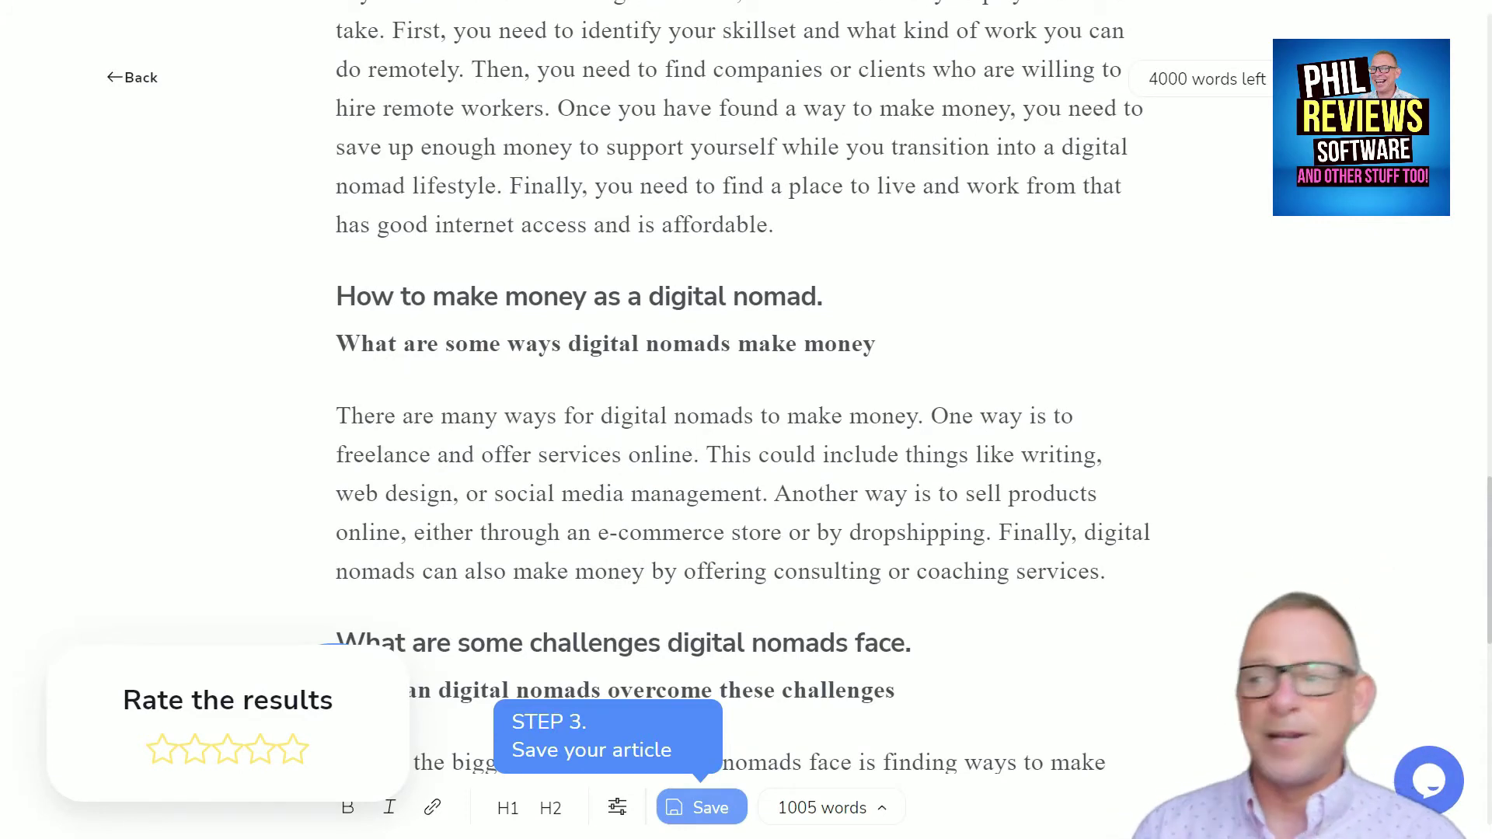
pyautogui.moveTo(1489, 546); pyautogui.dragTo(1489, 692)
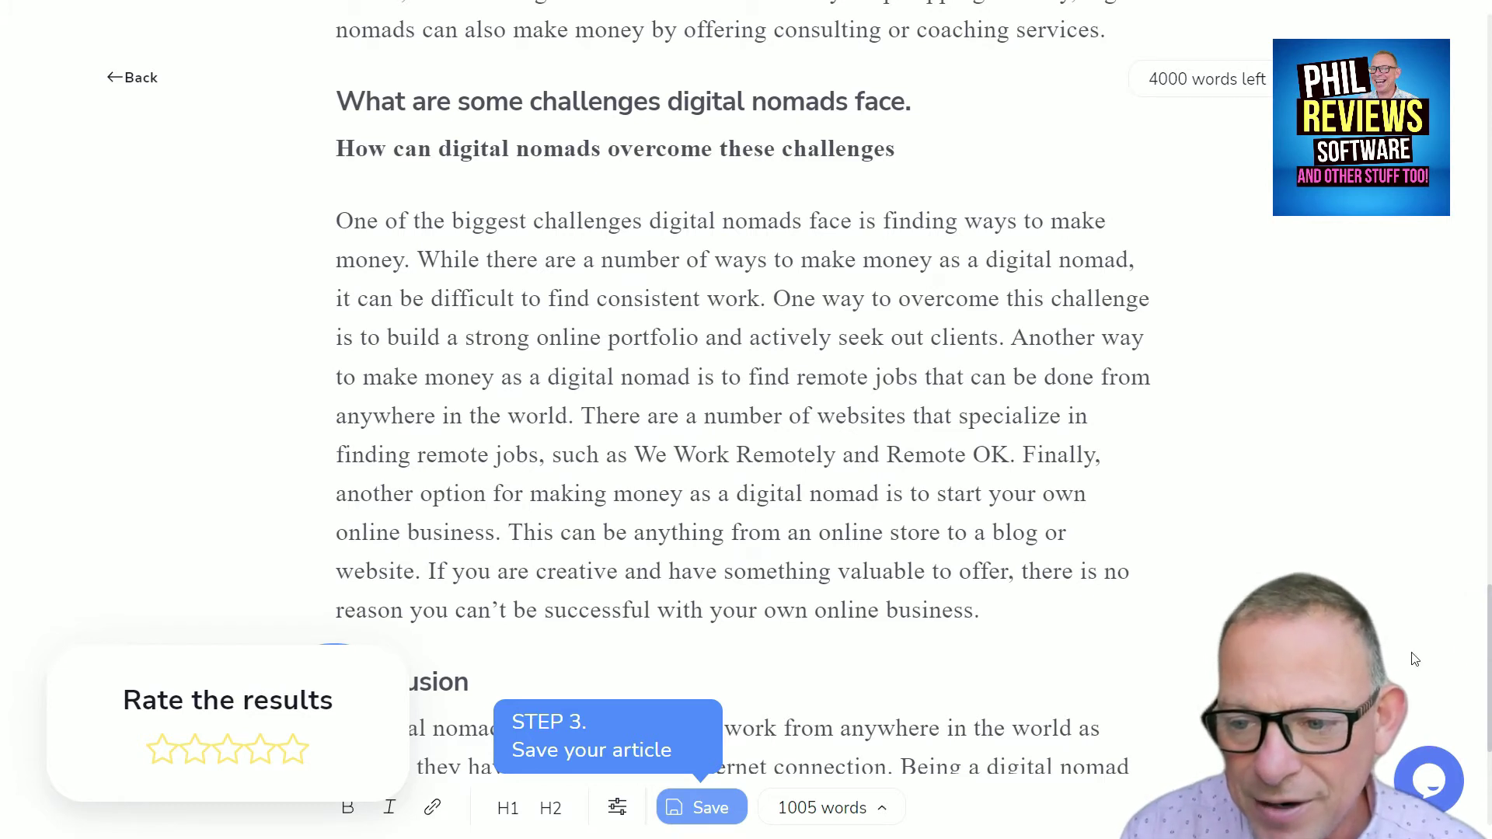
pyautogui.moveTo(1489, 657)
pyautogui.mouseDown()
pyautogui.moveTo(1489, 318)
pyautogui.moveTo(1489, 676)
pyautogui.mouseUp()
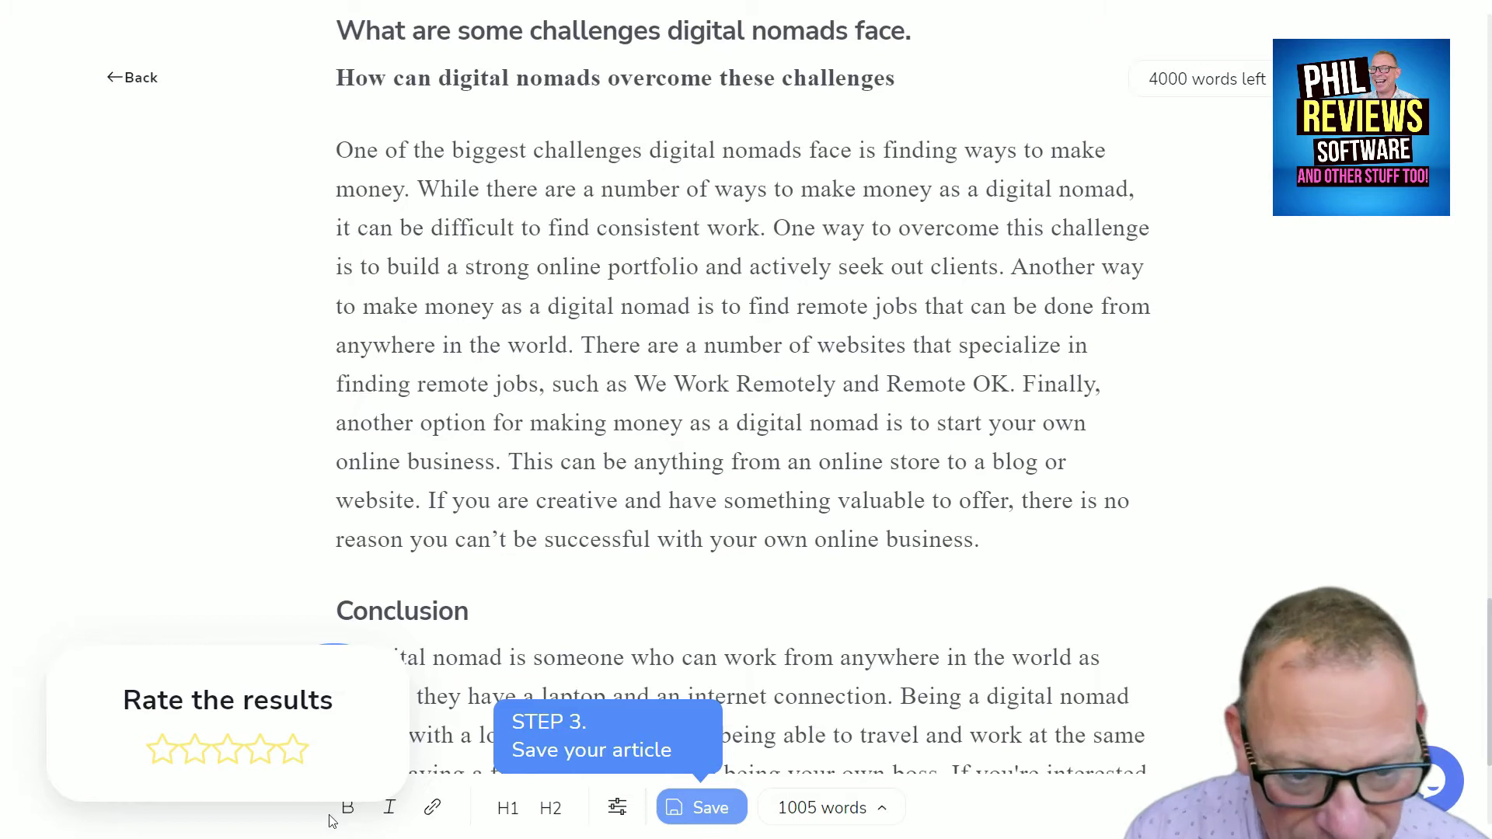
pyautogui.click(622, 813)
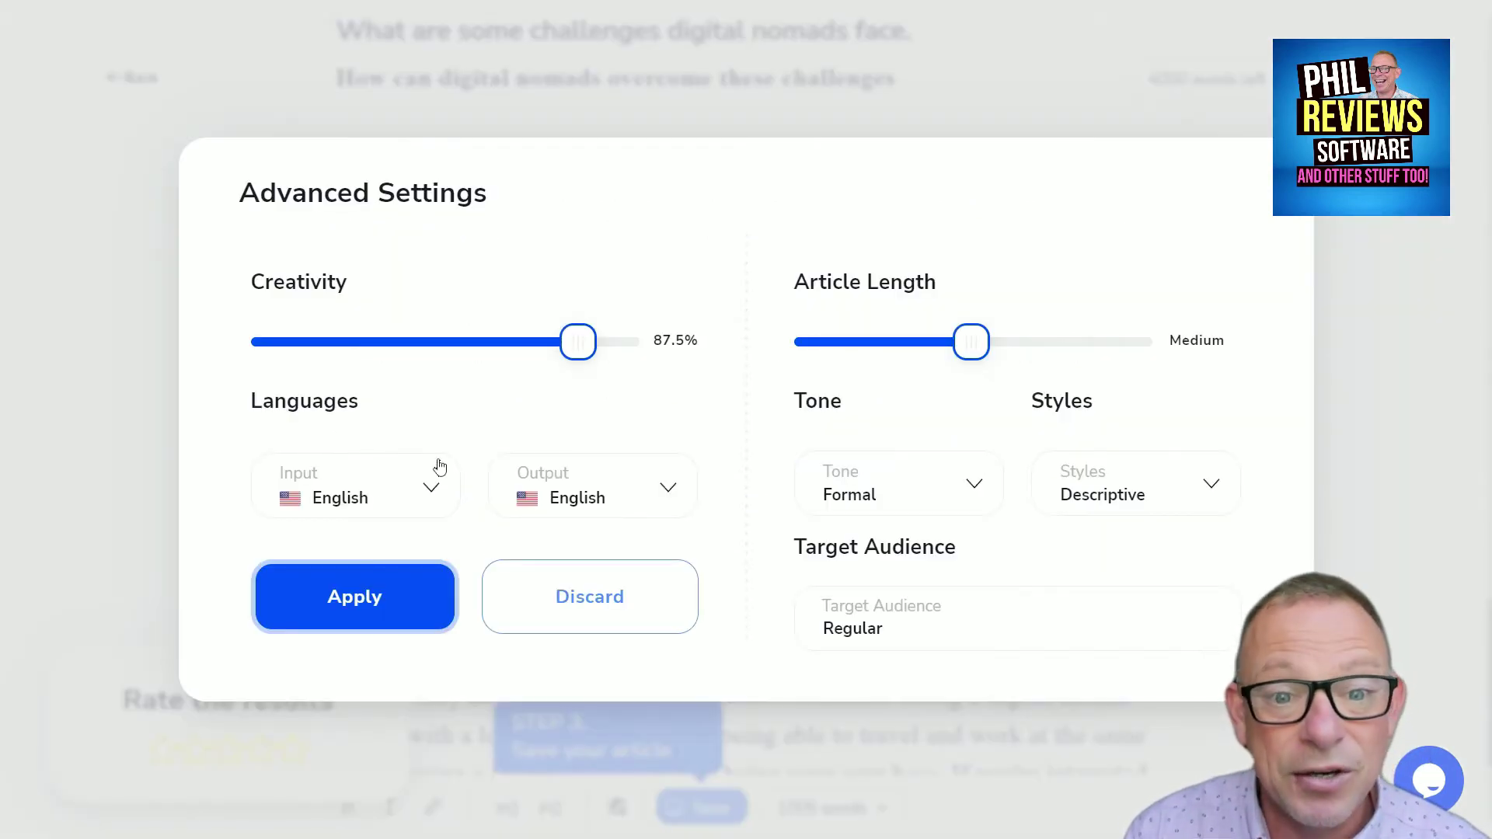
# - Set the article's output language to Spanish
pyautogui.click(651, 492)
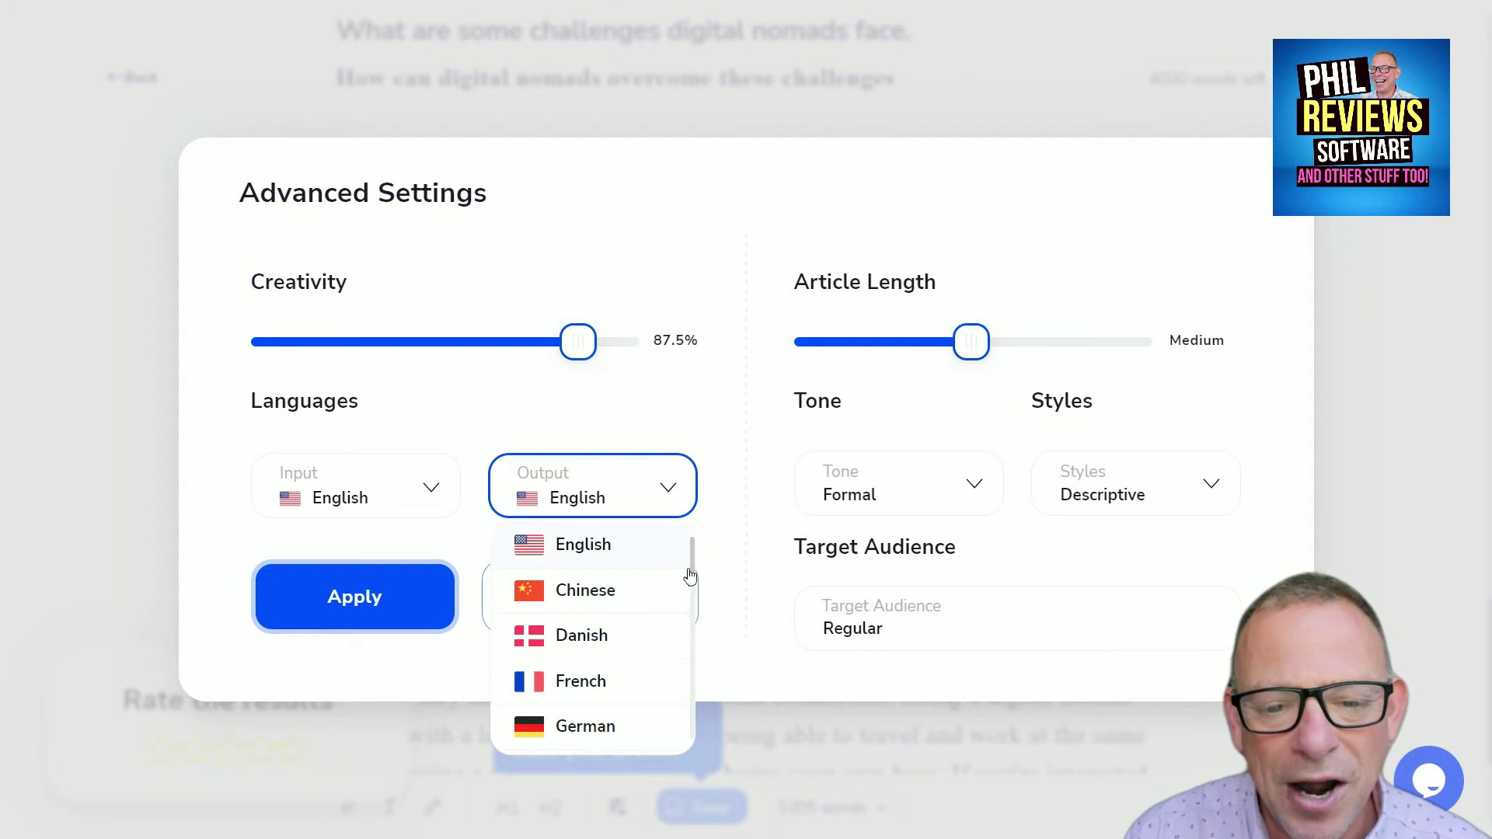
pyautogui.moveTo(692, 573); pyautogui.dragTo(702, 645)
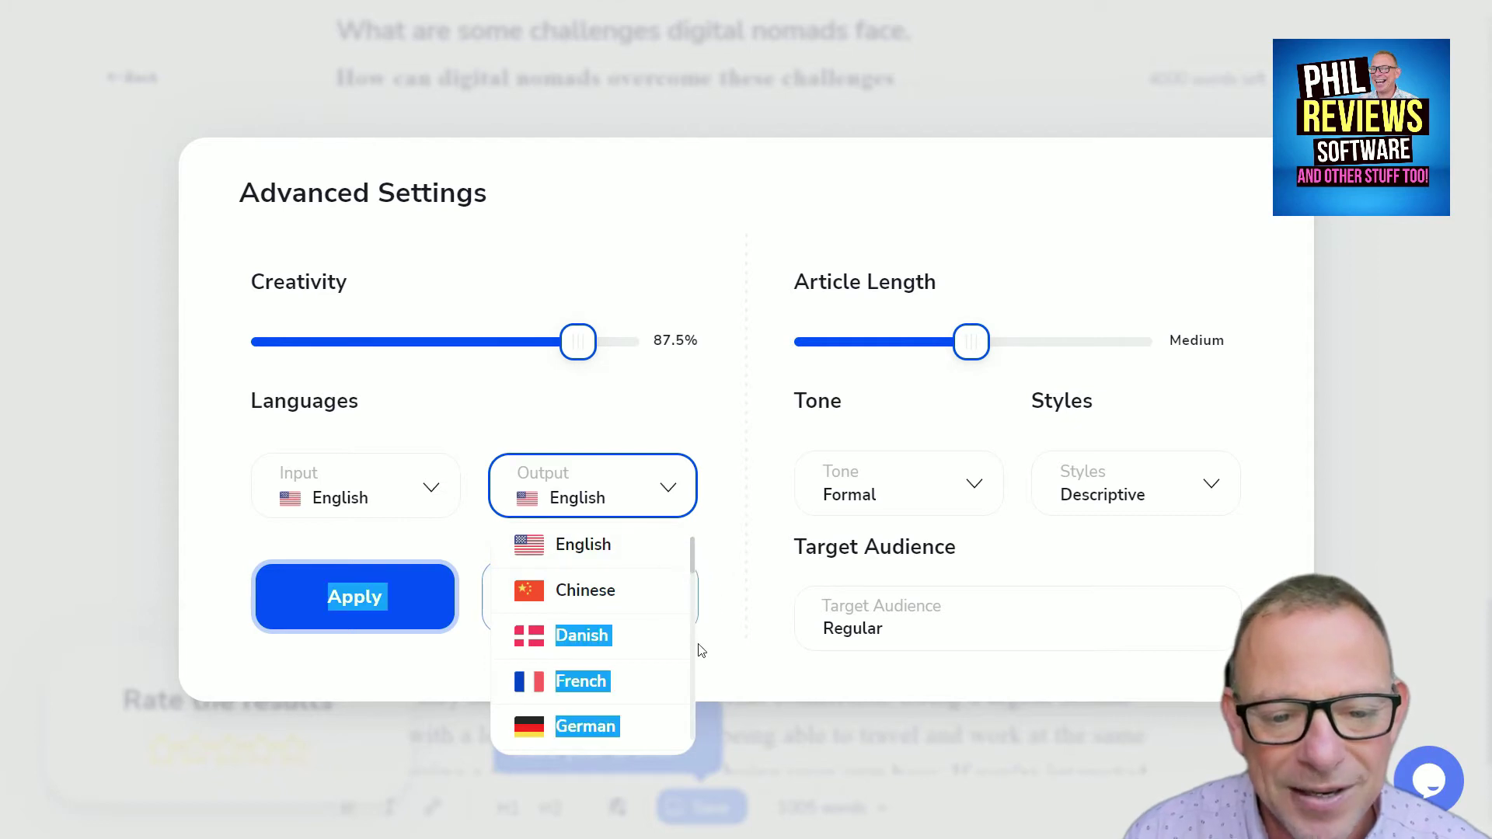
pyautogui.click(692, 569)
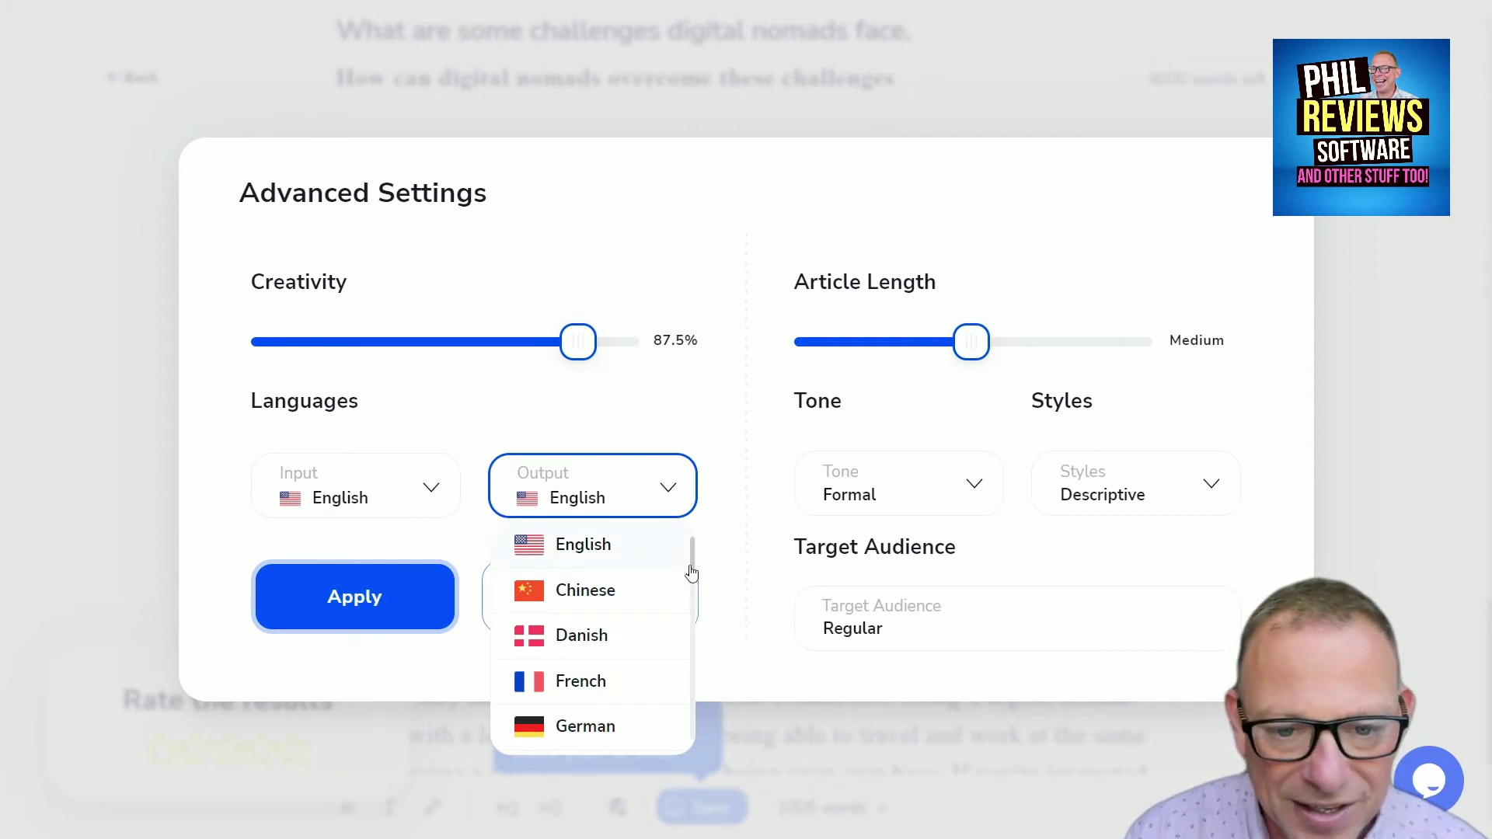
pyautogui.moveTo(692, 559); pyautogui.dragTo(680, 623)
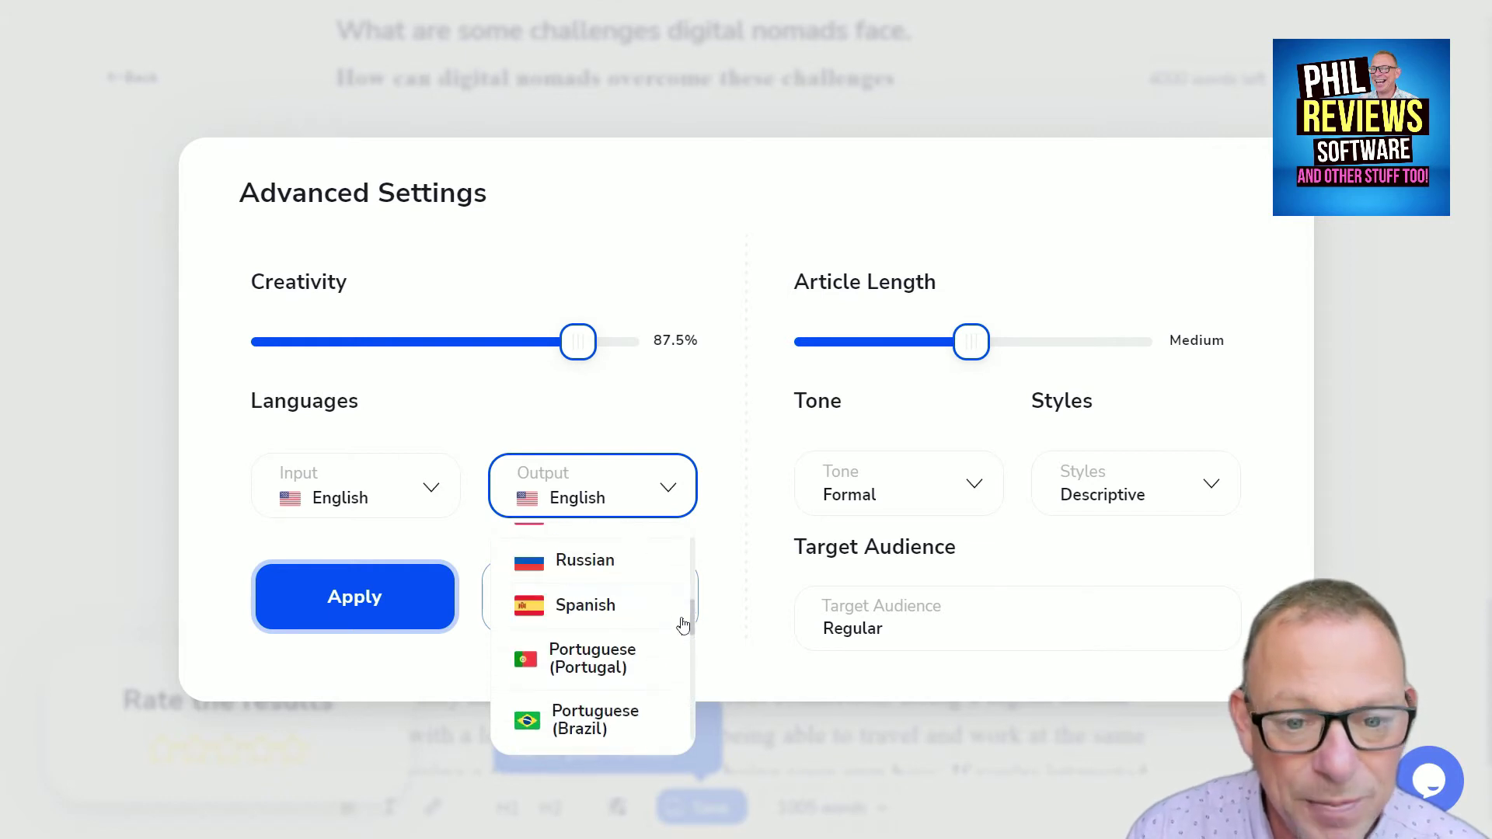
pyautogui.click(605, 618)
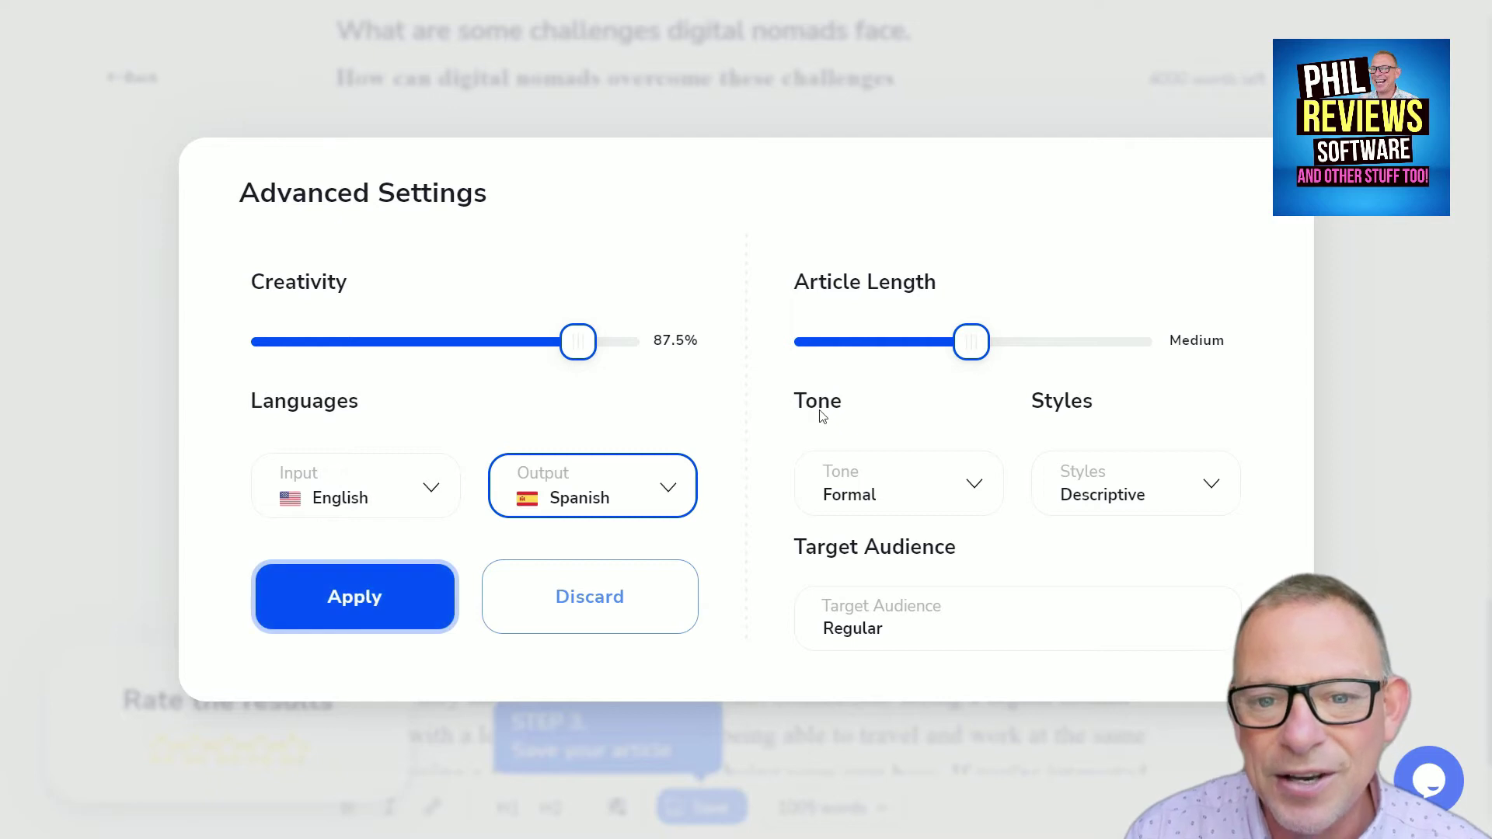
# - Keep Formal tone and Descriptive style, and move the article length to Short
pyautogui.click(947, 503)
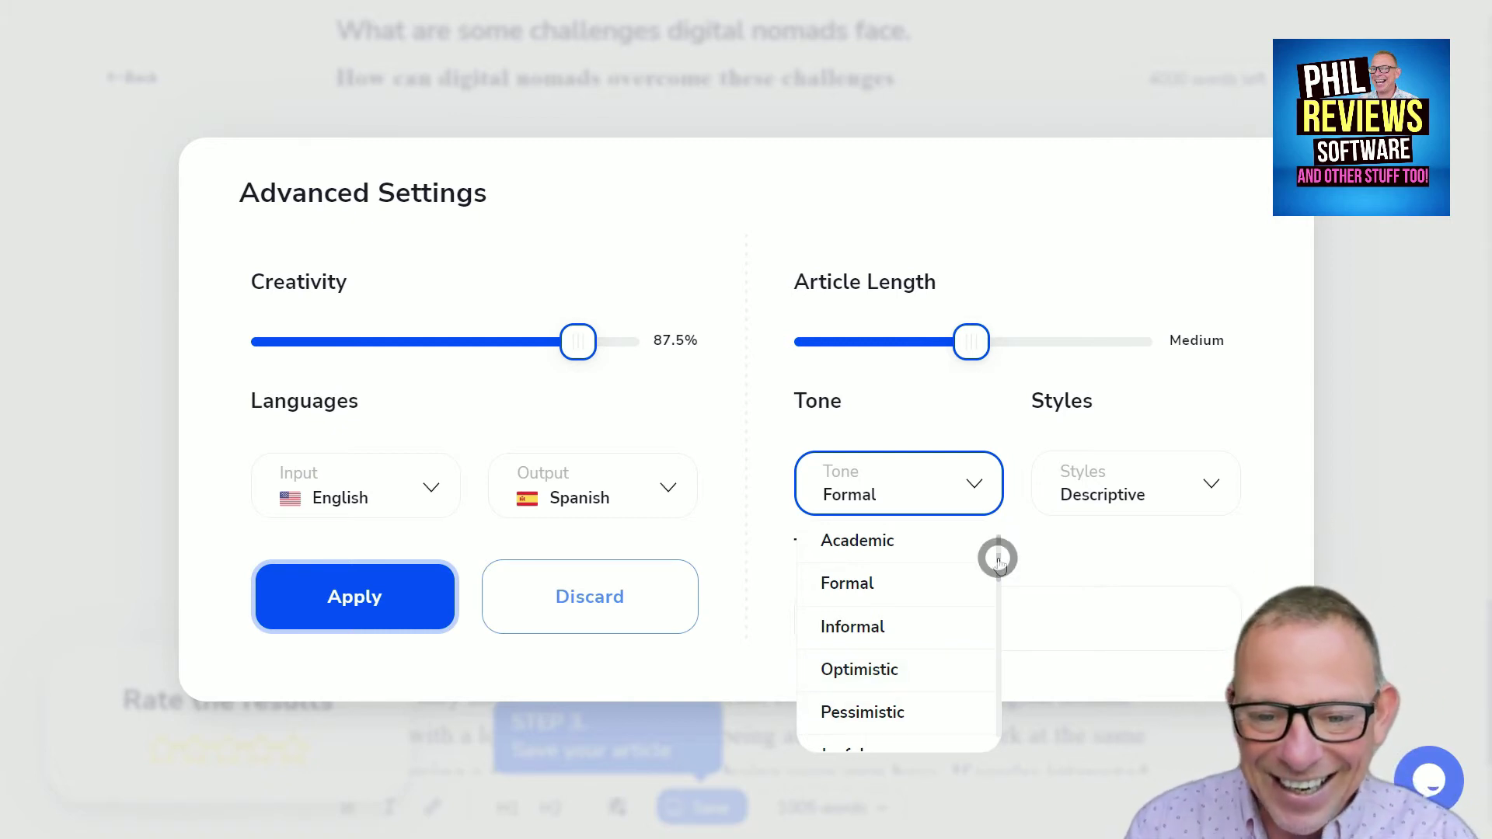
pyautogui.moveTo(994, 556); pyautogui.dragTo(996, 730)
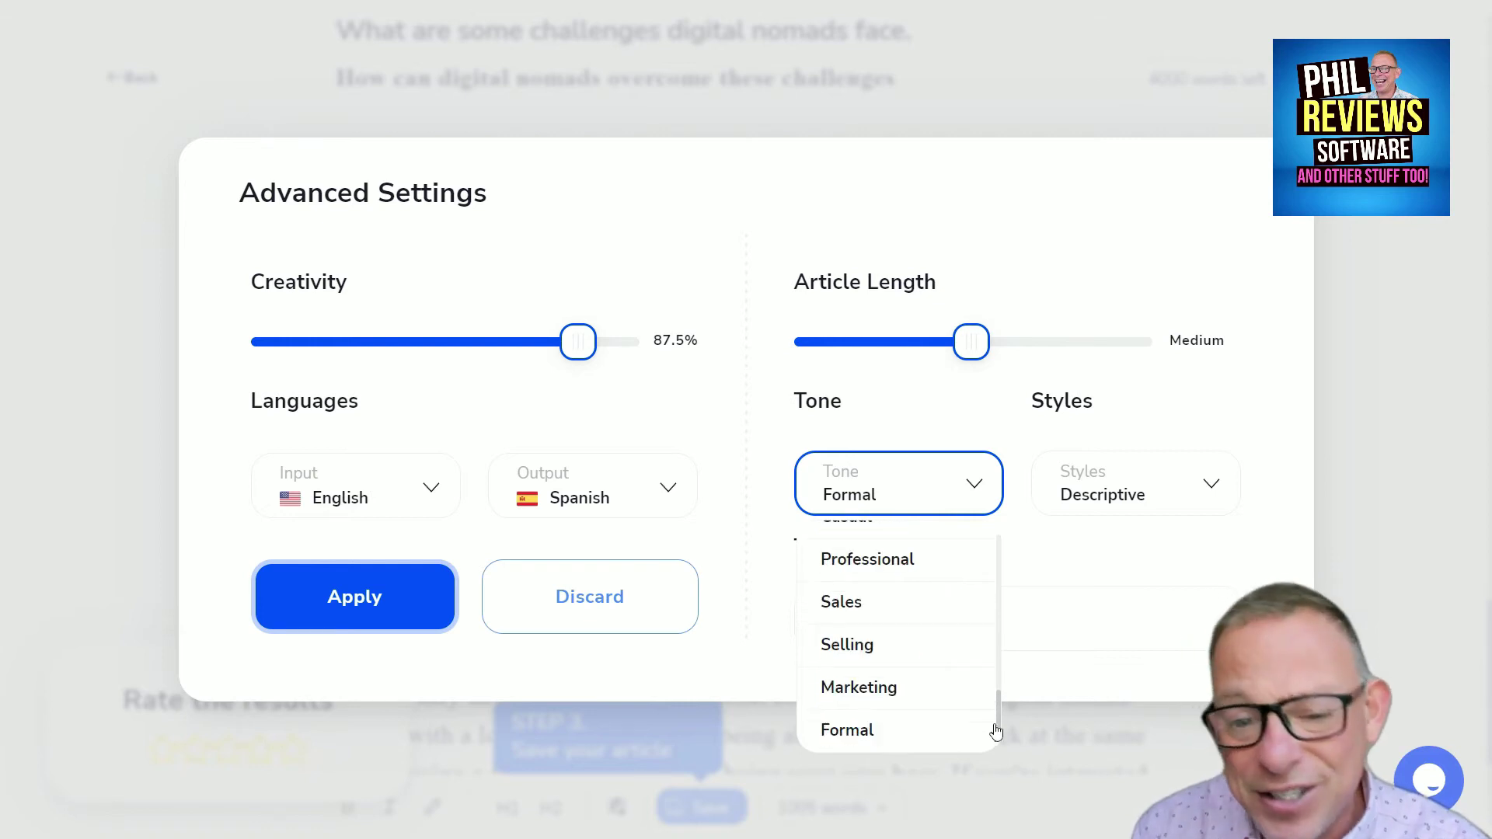
pyautogui.click(1133, 501)
pyautogui.click(1135, 504)
pyautogui.click(1168, 504)
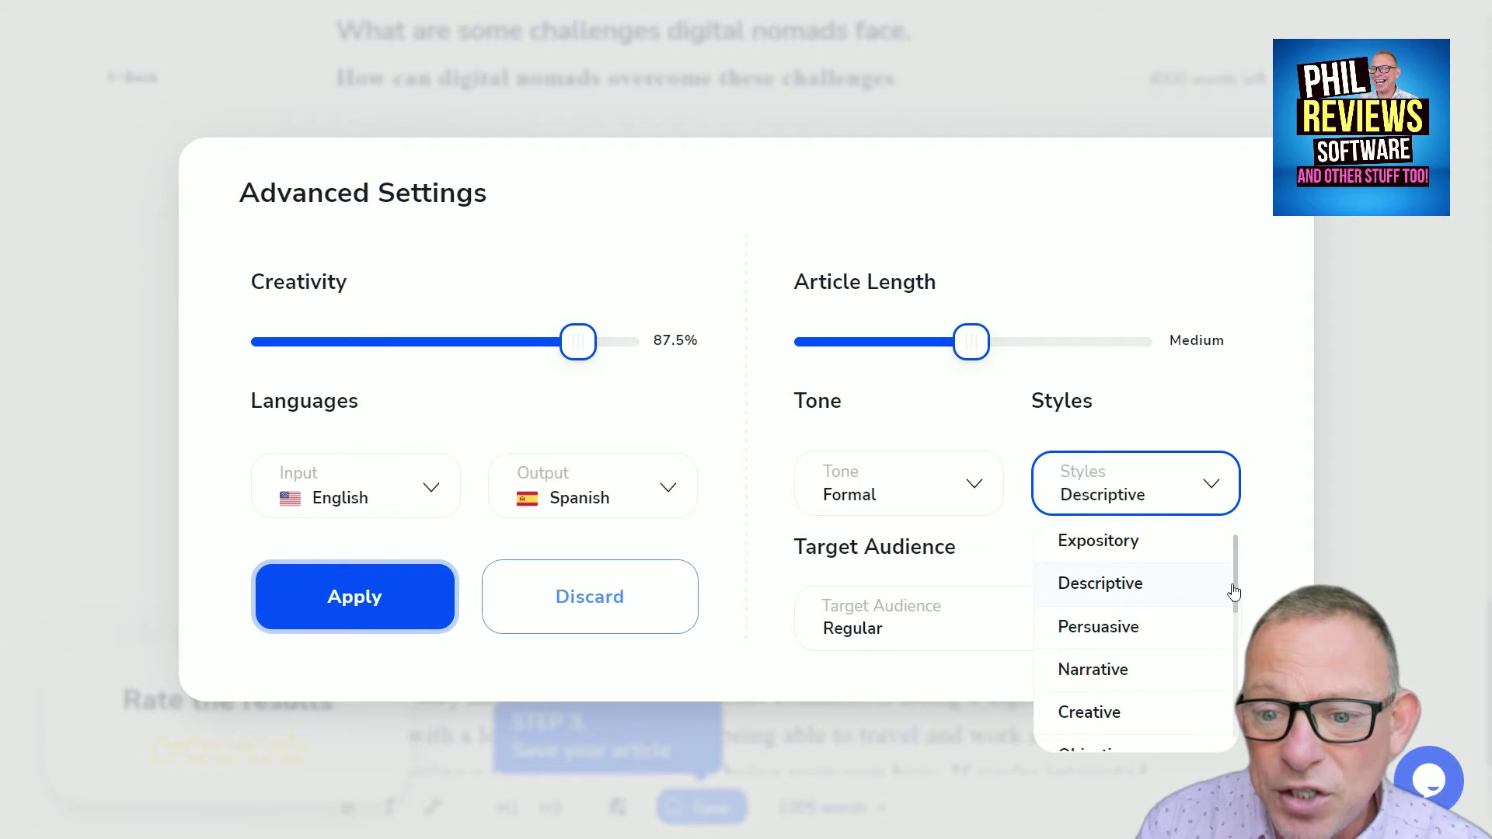
pyautogui.moveTo(1234, 592); pyautogui.dragTo(1234, 628)
pyautogui.click(1234, 633)
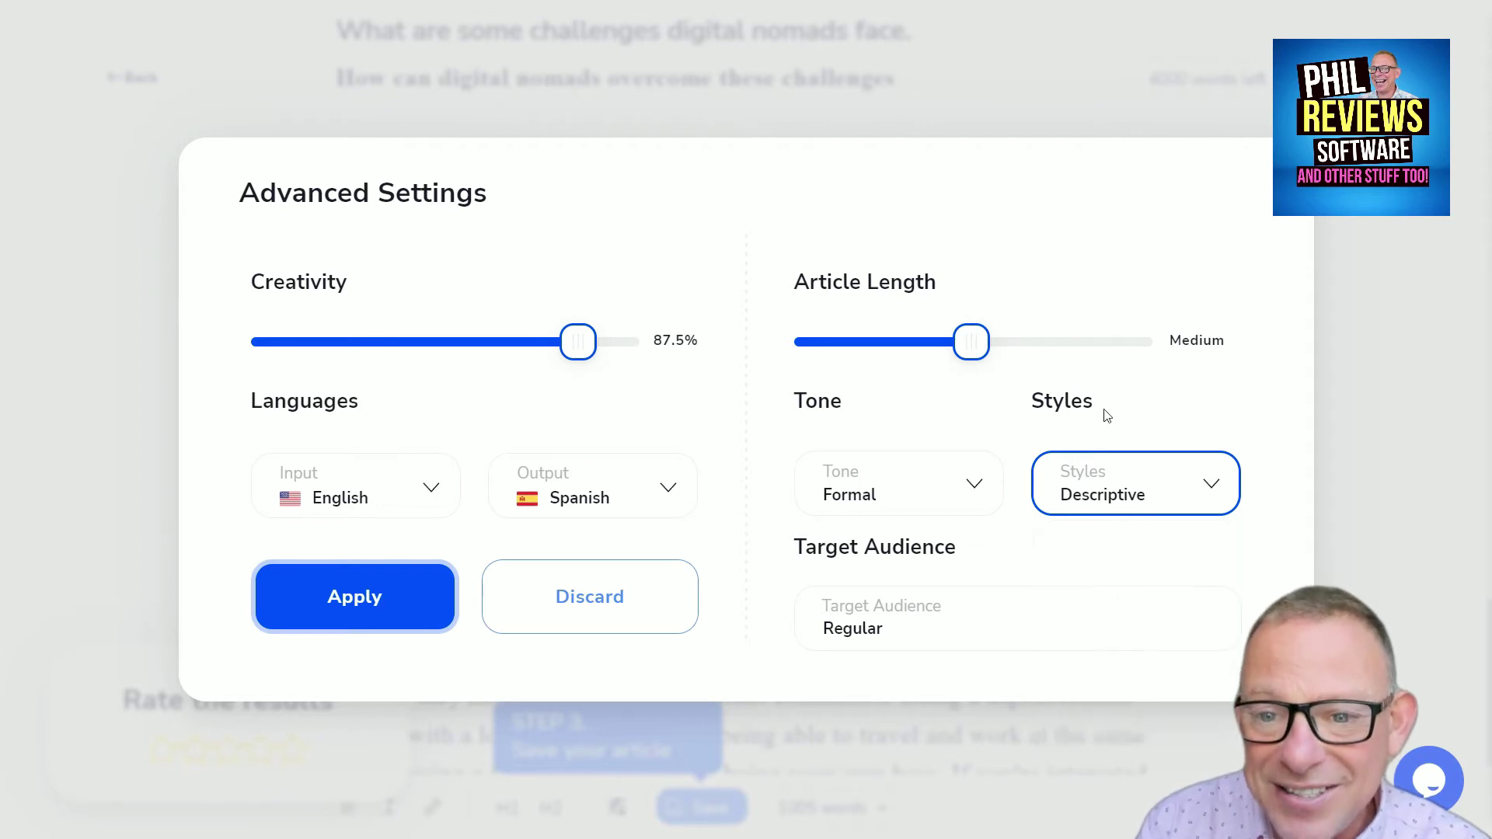
pyautogui.moveTo(968, 346); pyautogui.dragTo(803, 368)
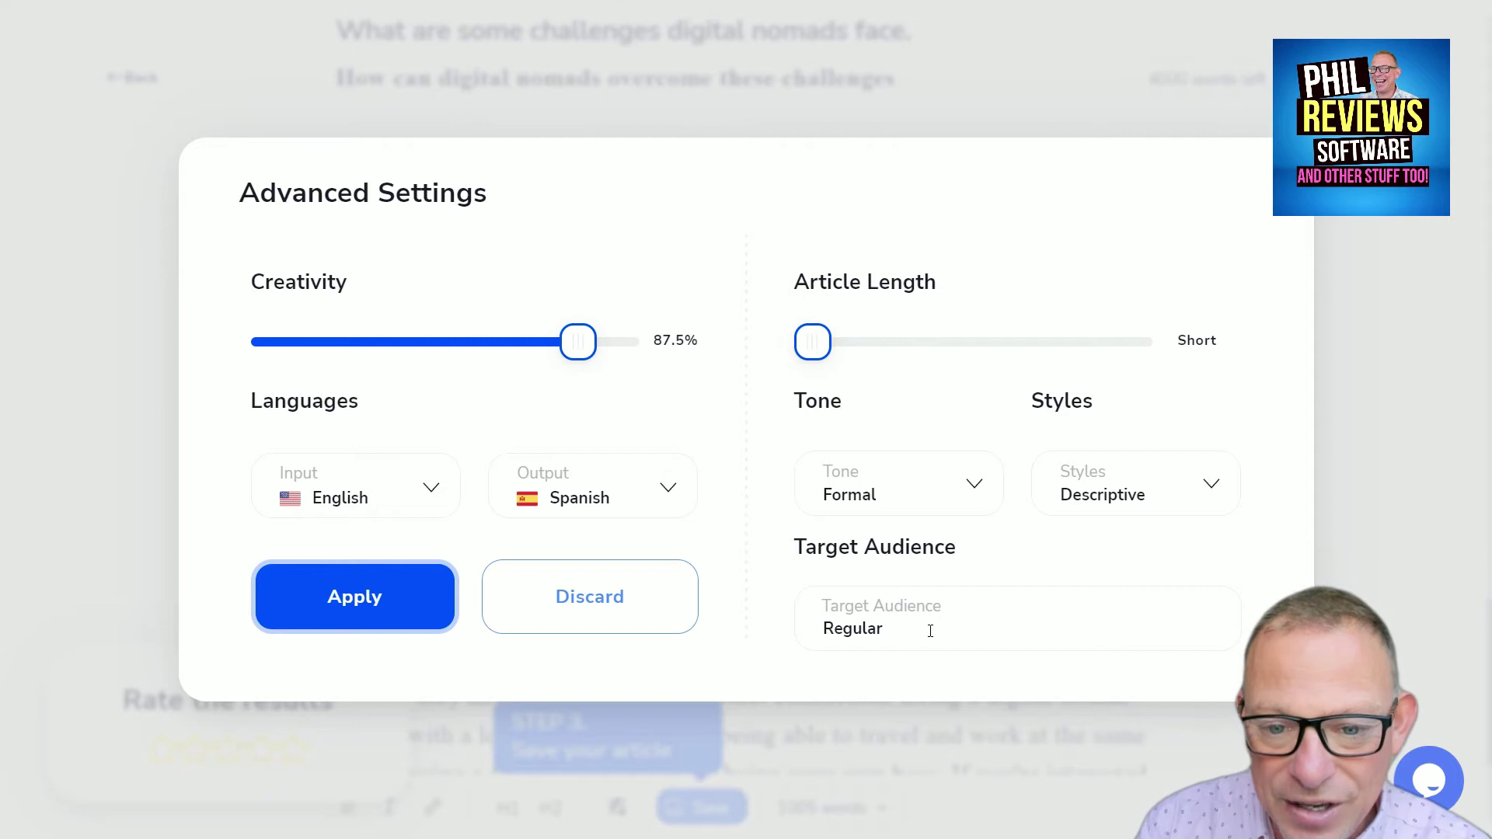
# - Apply the Spanish settings, save the article under its title, and rate the results four stars
pyautogui.click(349, 596)
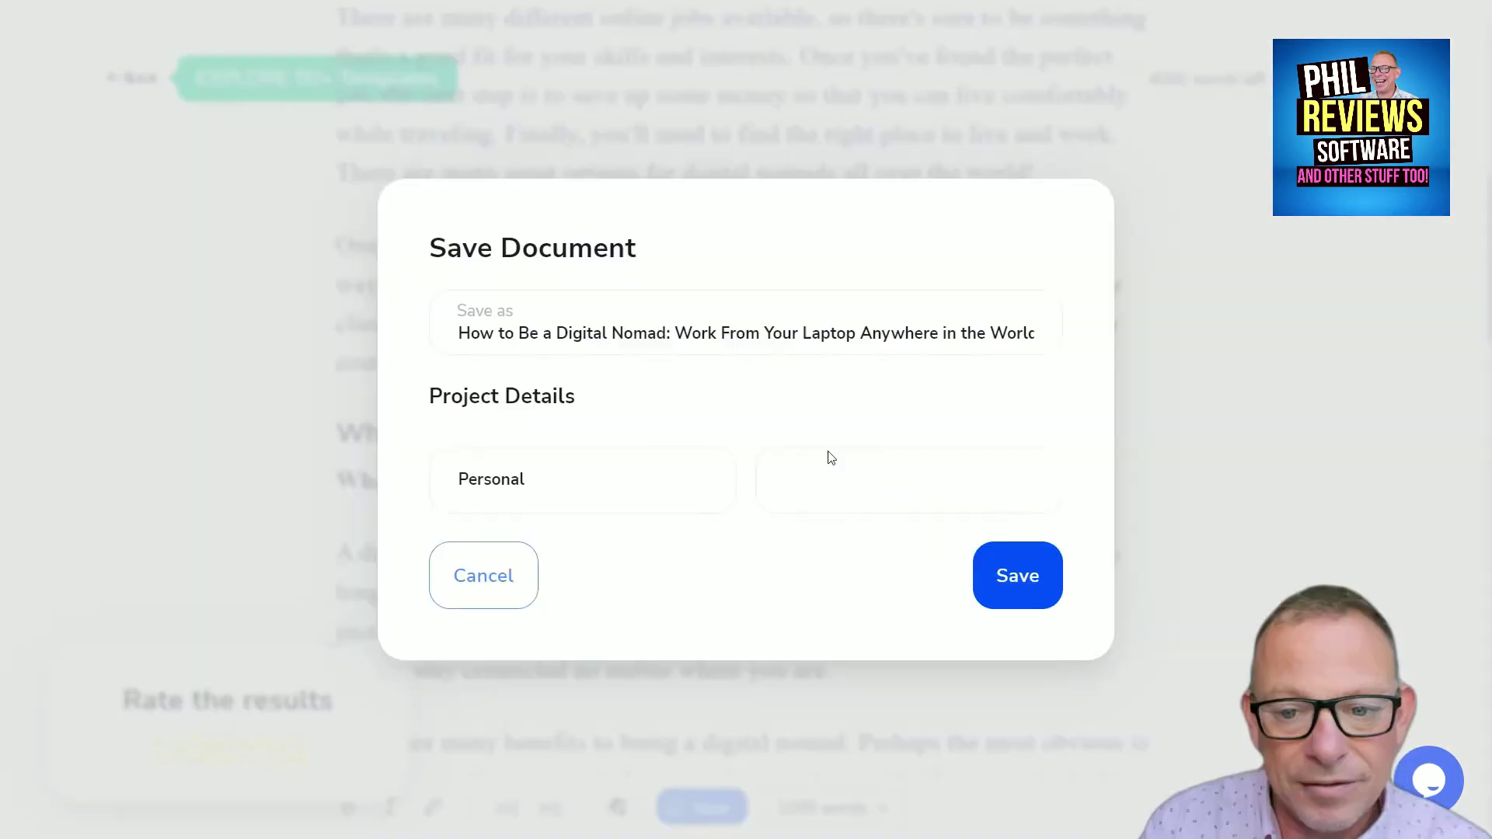
pyautogui.click(997, 573)
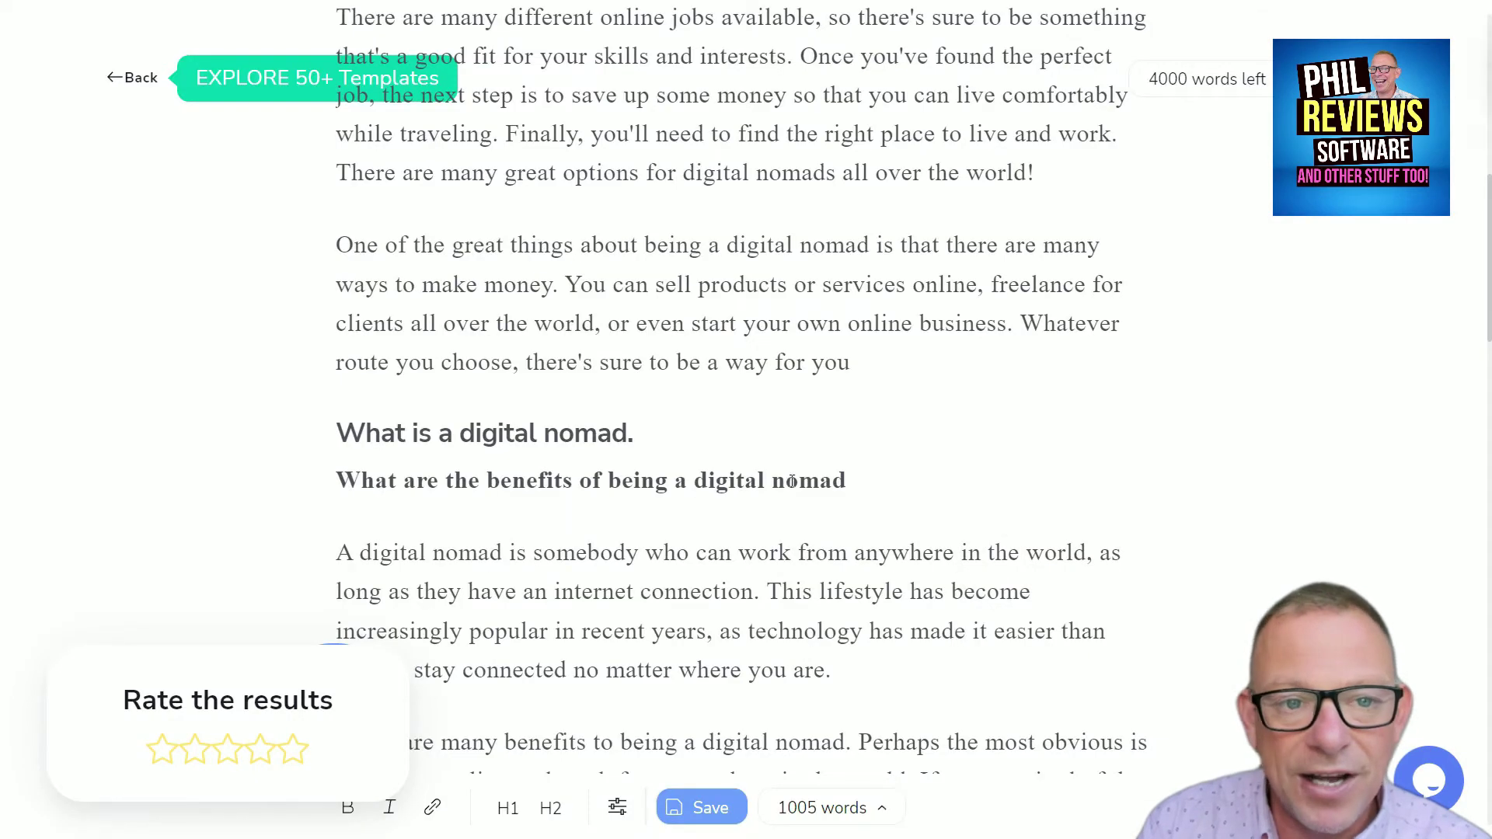
pyautogui.click(261, 750)
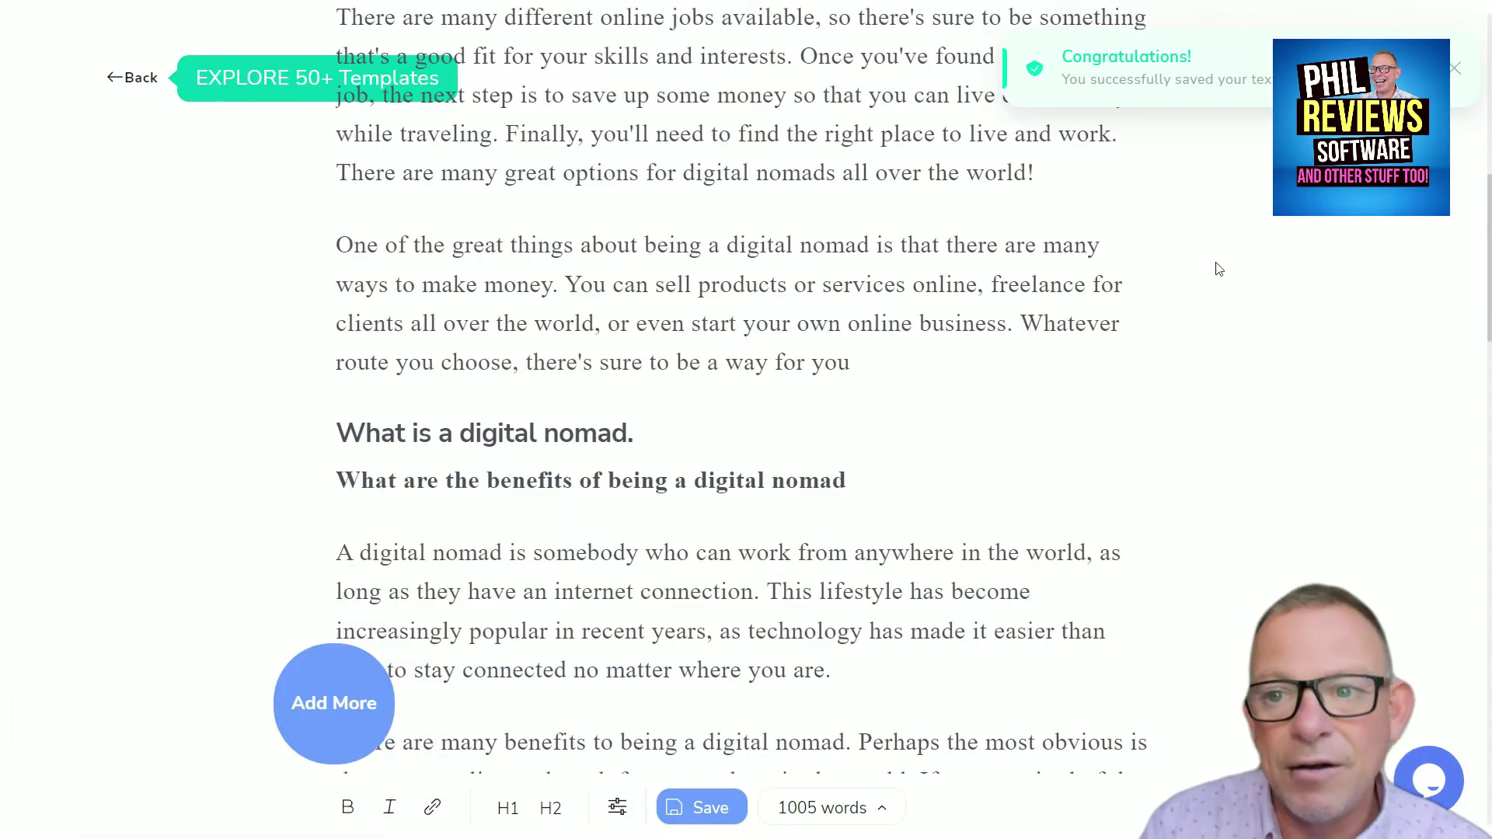
pyautogui.click(1459, 97)
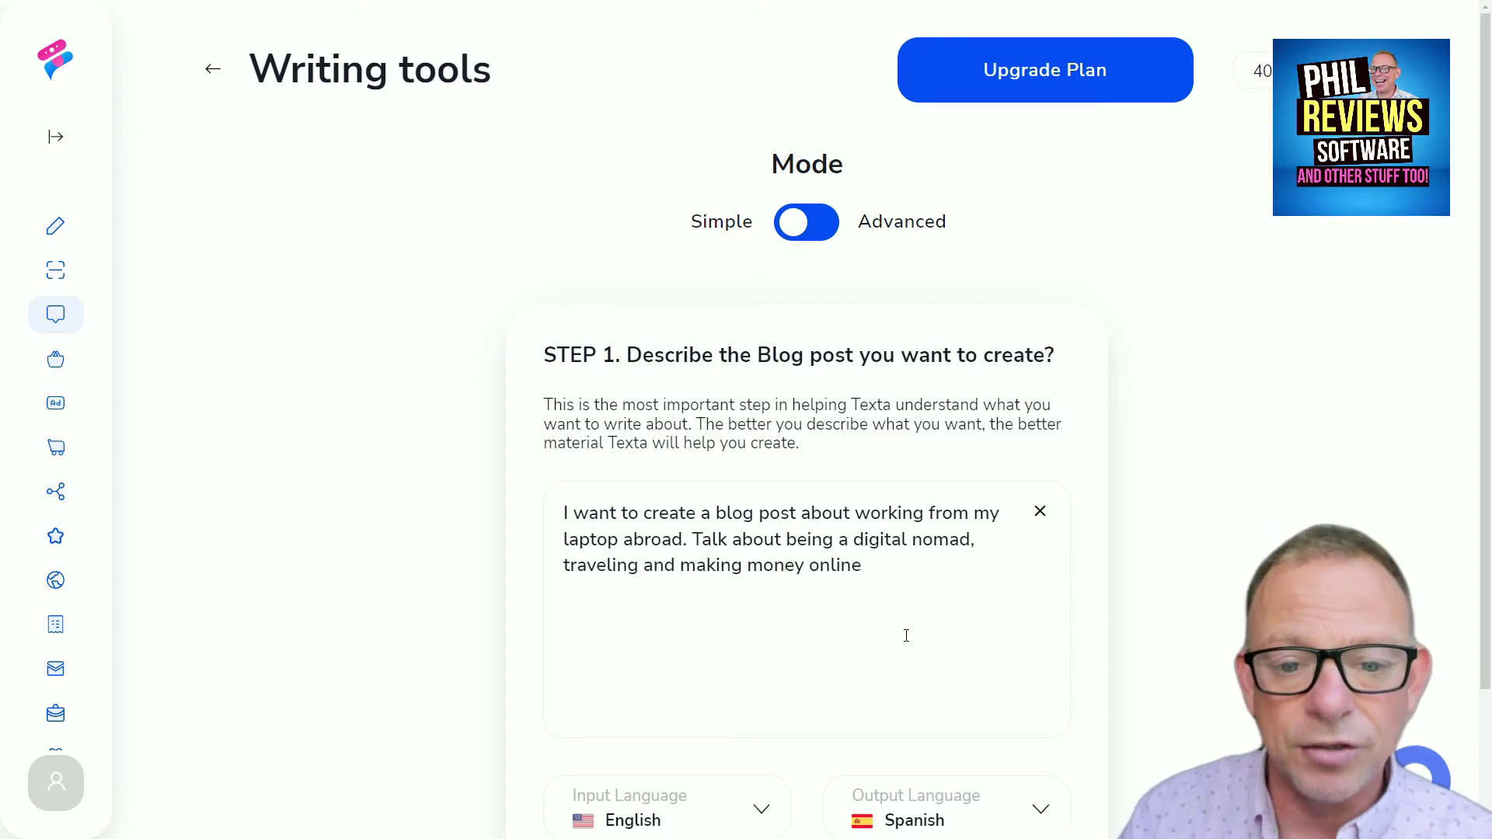
# - Regenerate the article from the digital nomad description with Spanish output
pyautogui.click(894, 578)
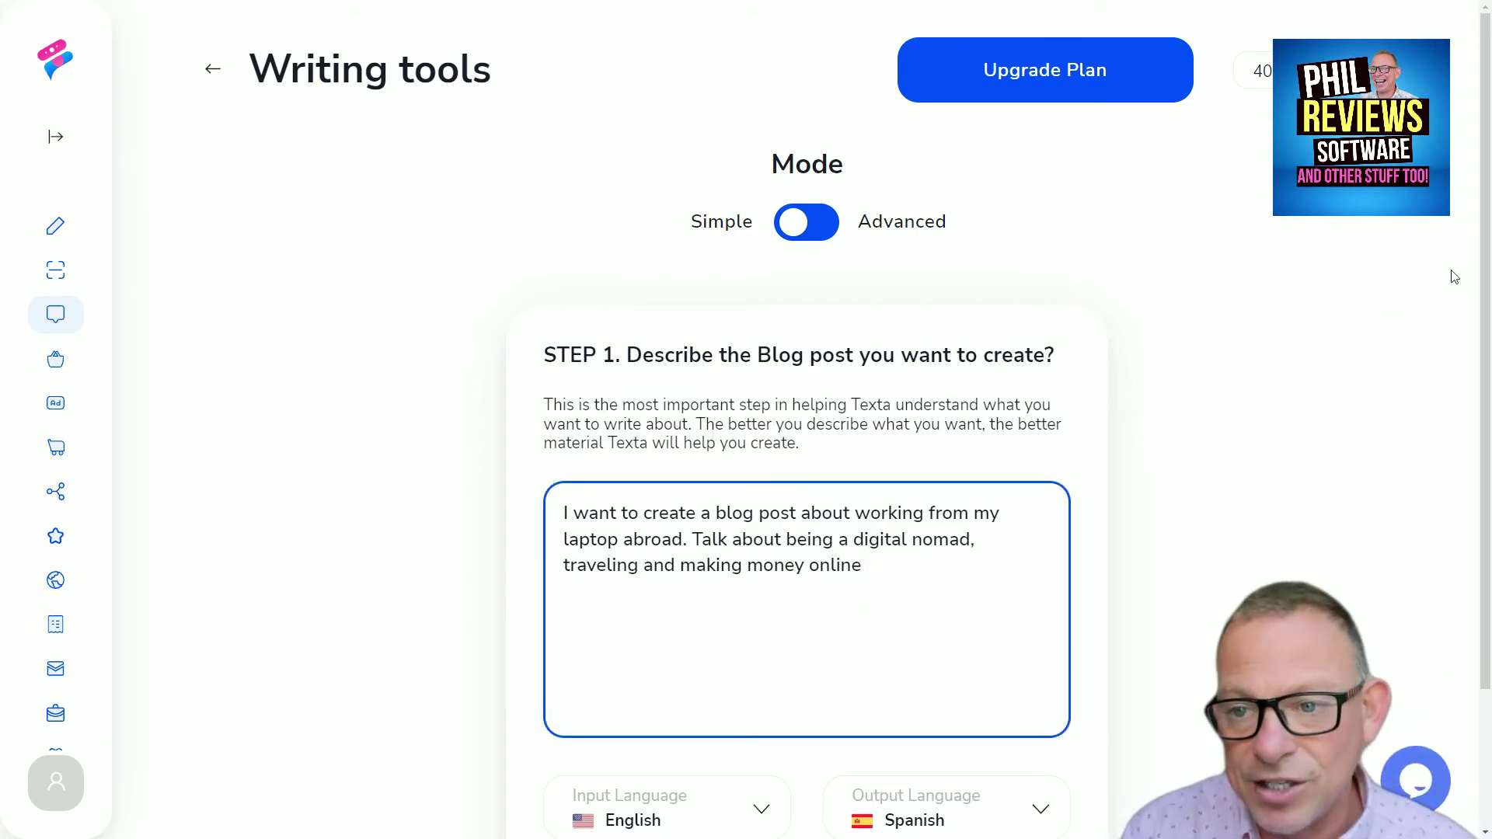
pyautogui.click(884, 624)
pyautogui.scroll(-2, 885, 625)
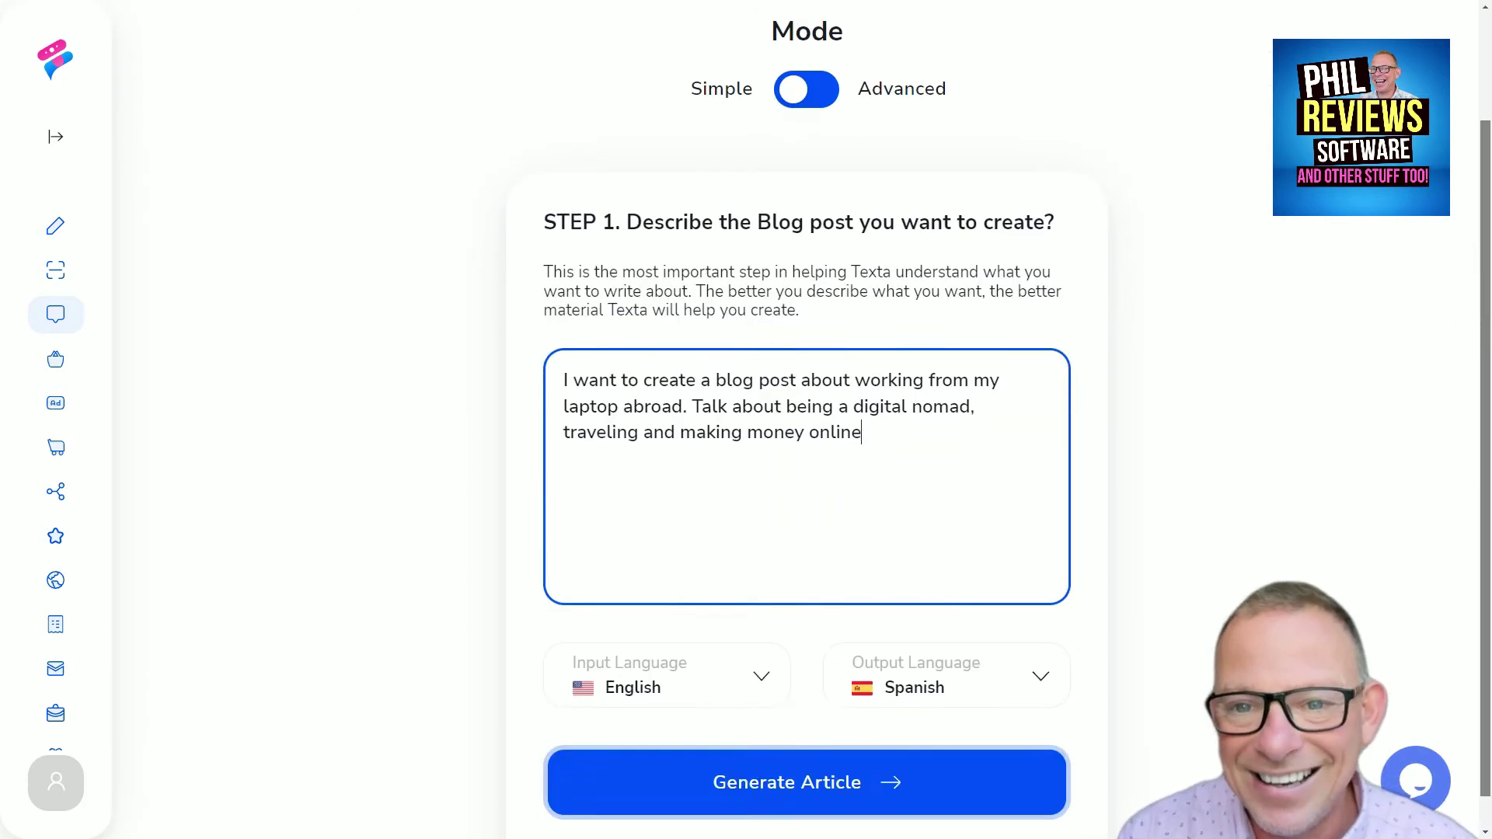
pyautogui.click(819, 748)
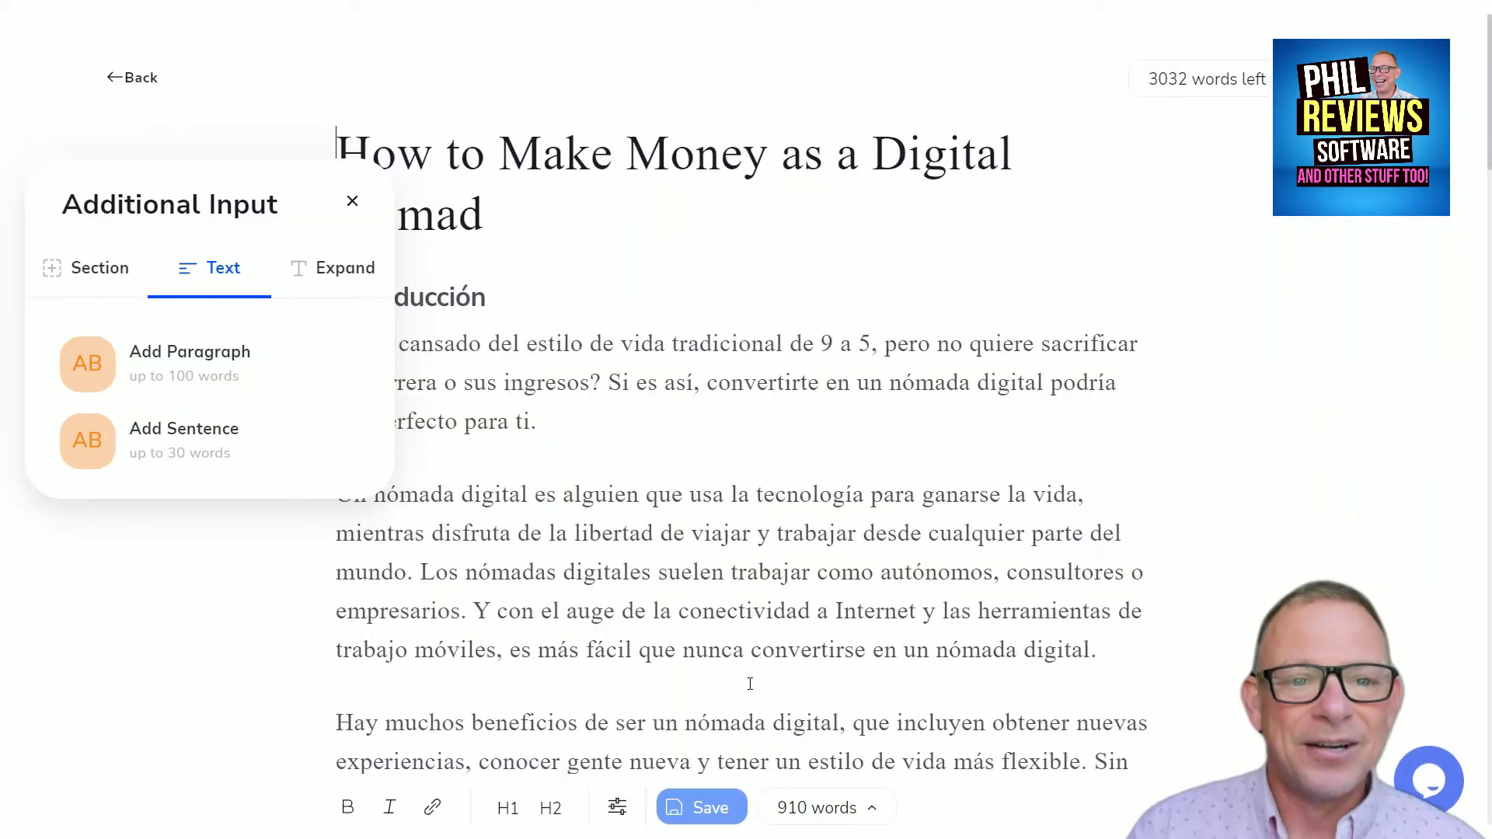
# - Close the Additional Input panel, view the 910-word Spanish article, and return to Writing tools
pyautogui.click(352, 201)
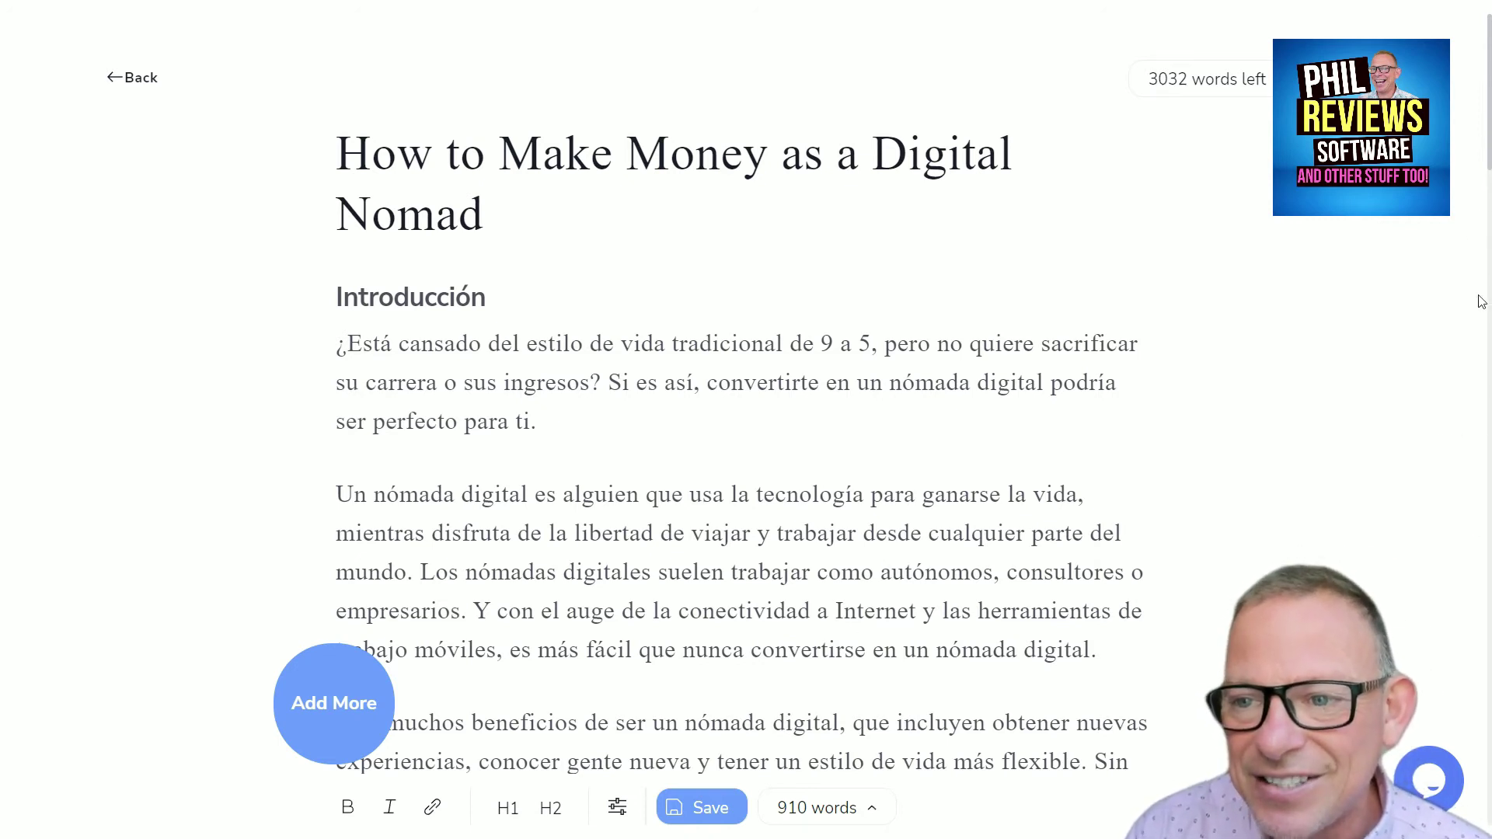
pyautogui.moveTo(1490, 172)
pyautogui.mouseDown()
pyautogui.moveTo(1490, 669)
pyautogui.moveTo(1490, 171)
pyautogui.mouseUp()
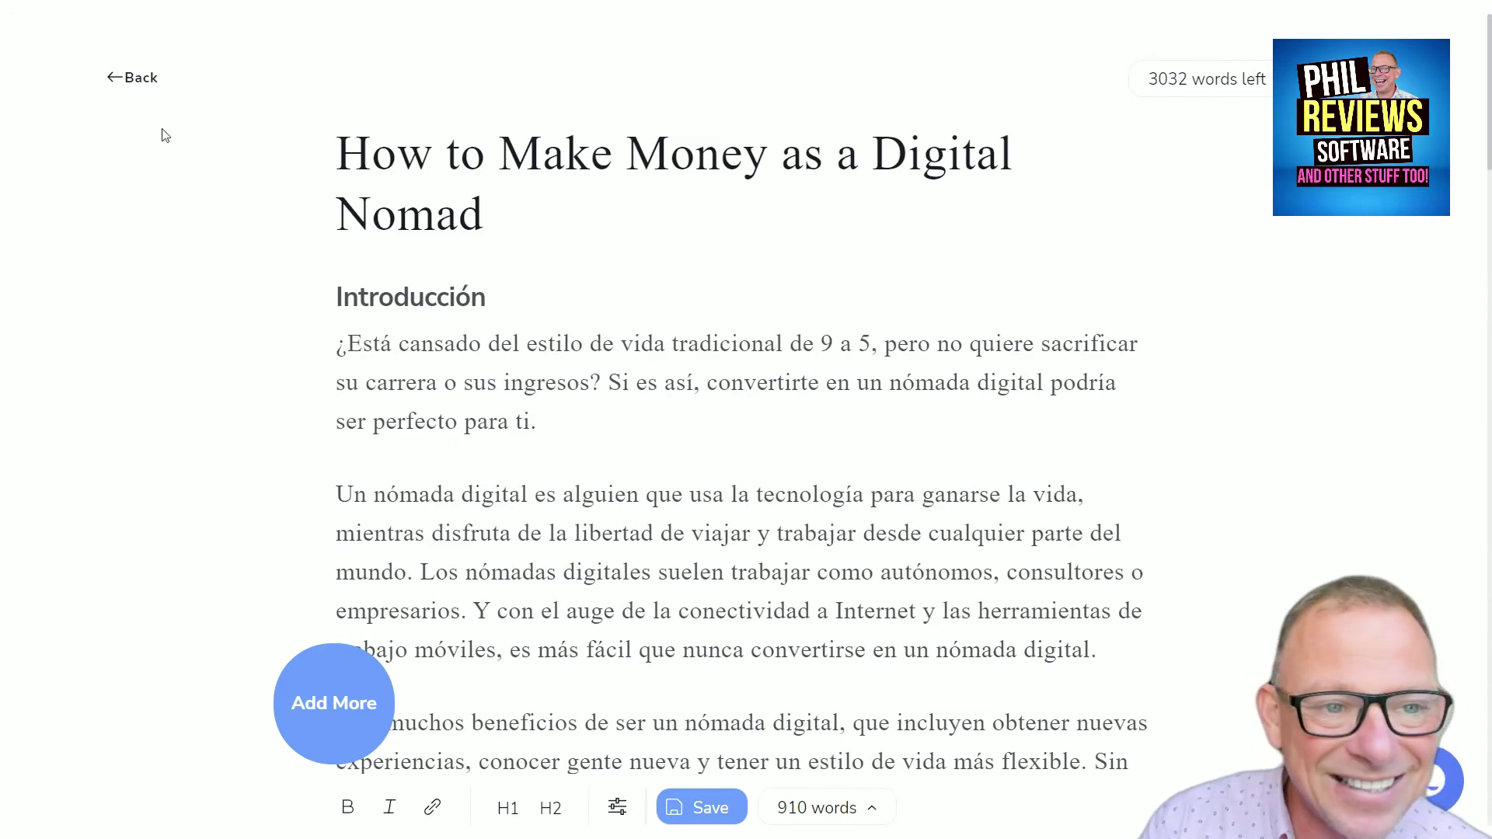
pyautogui.click(114, 78)
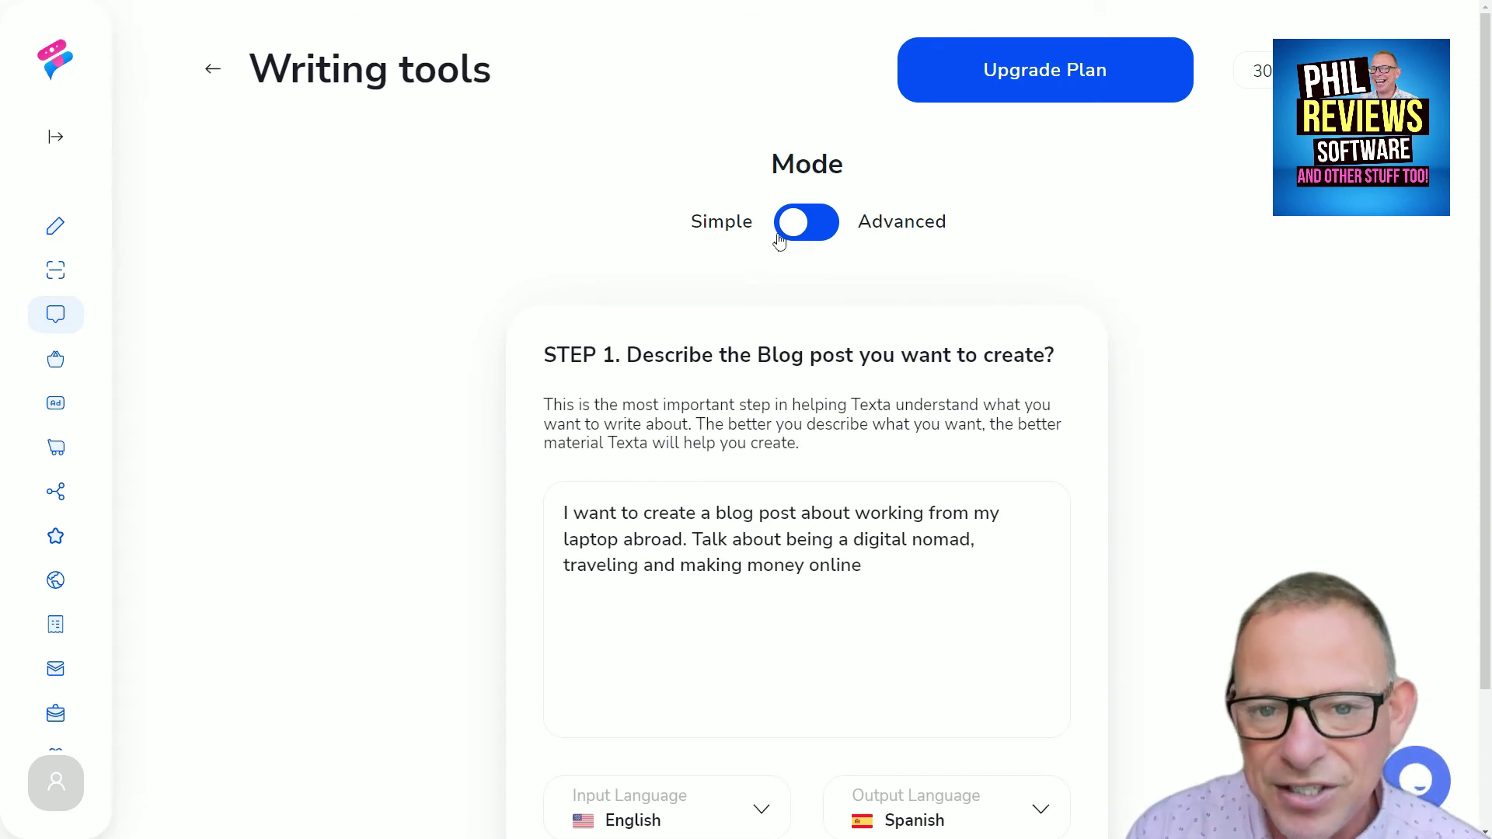
# - Switch the blog tool to Advanced mode and lower Creativity to 82%, keeping Formal tone
pyautogui.click(817, 225)
pyautogui.scroll(-3, 812, 233)
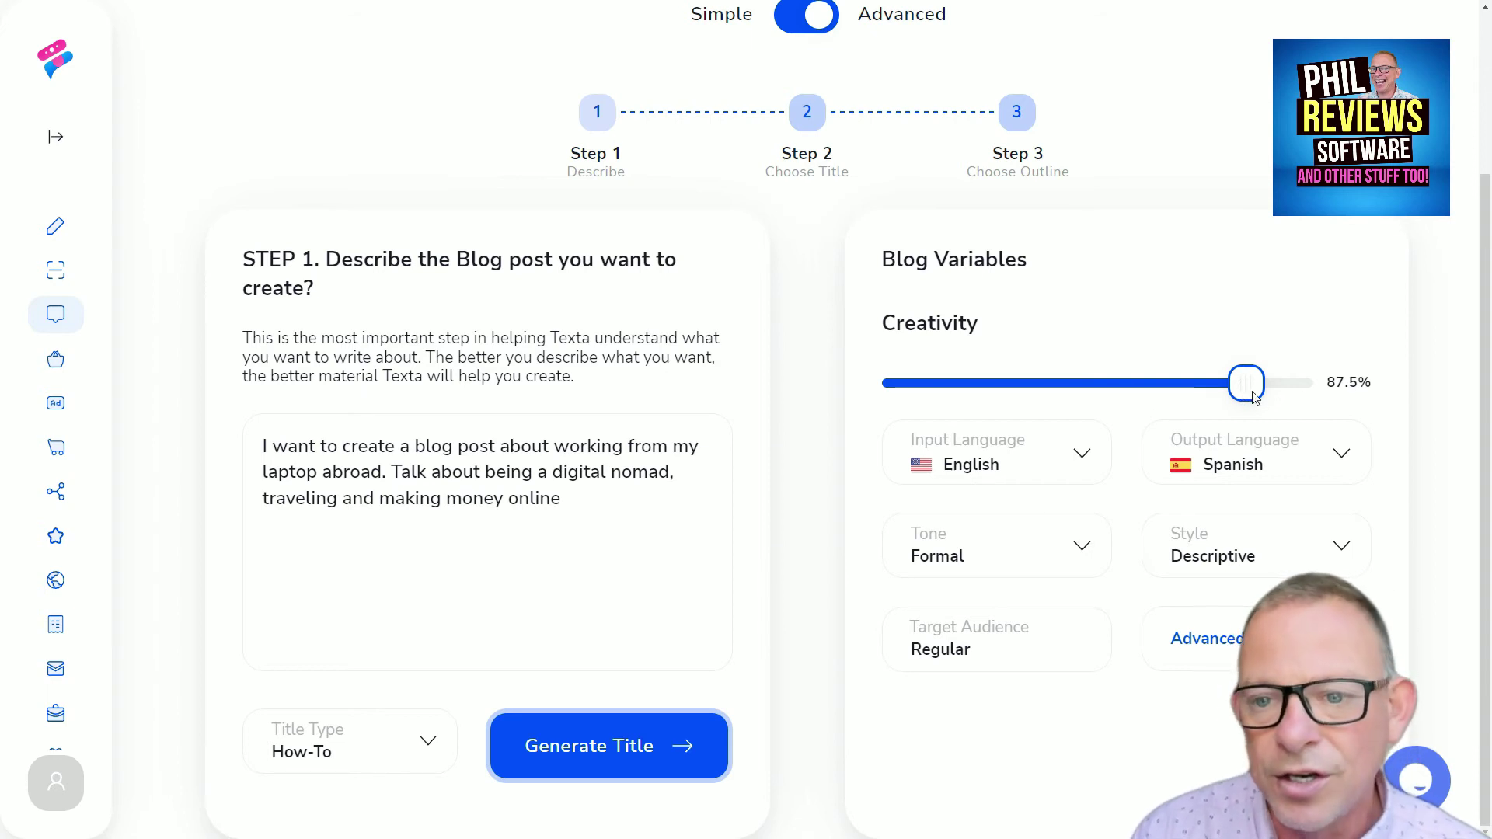
pyautogui.moveTo(1242, 398)
pyautogui.mouseDown()
pyautogui.moveTo(1214, 398)
pyautogui.moveTo(1237, 398)
pyautogui.mouseUp()
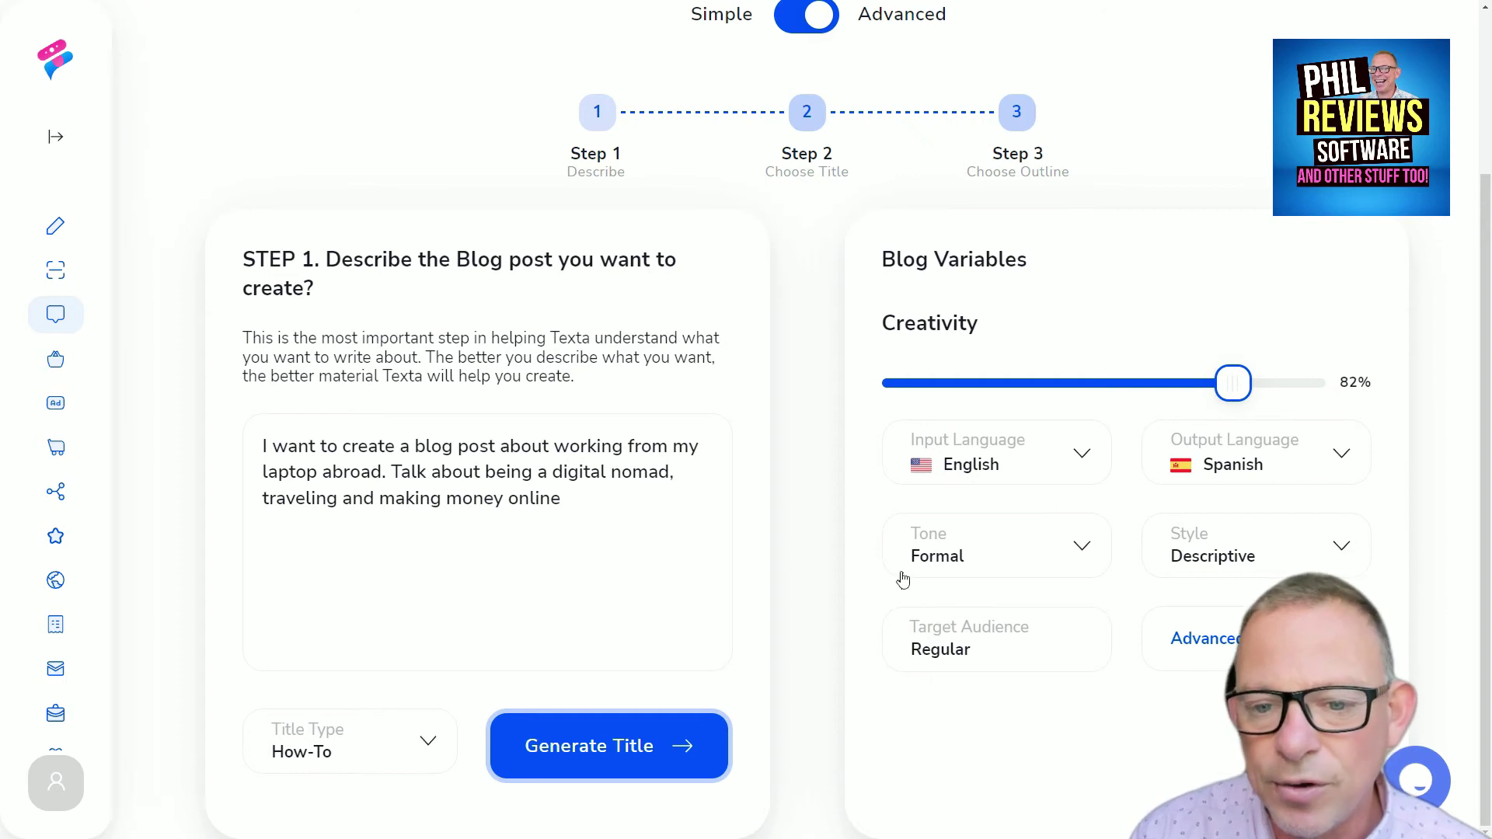
pyautogui.click(966, 572)
pyautogui.click(968, 571)
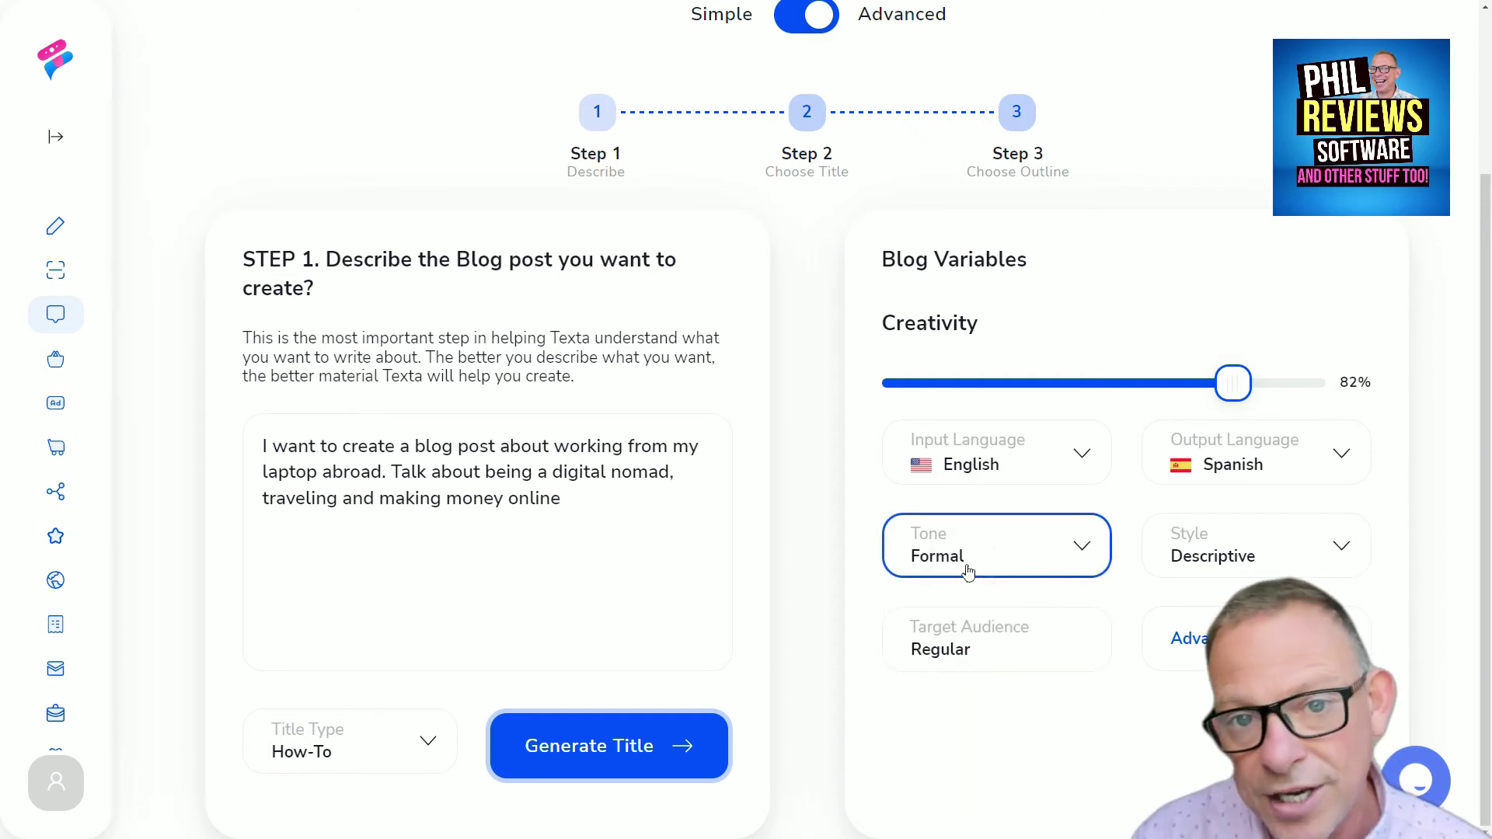
pyautogui.moveTo(74, 332)
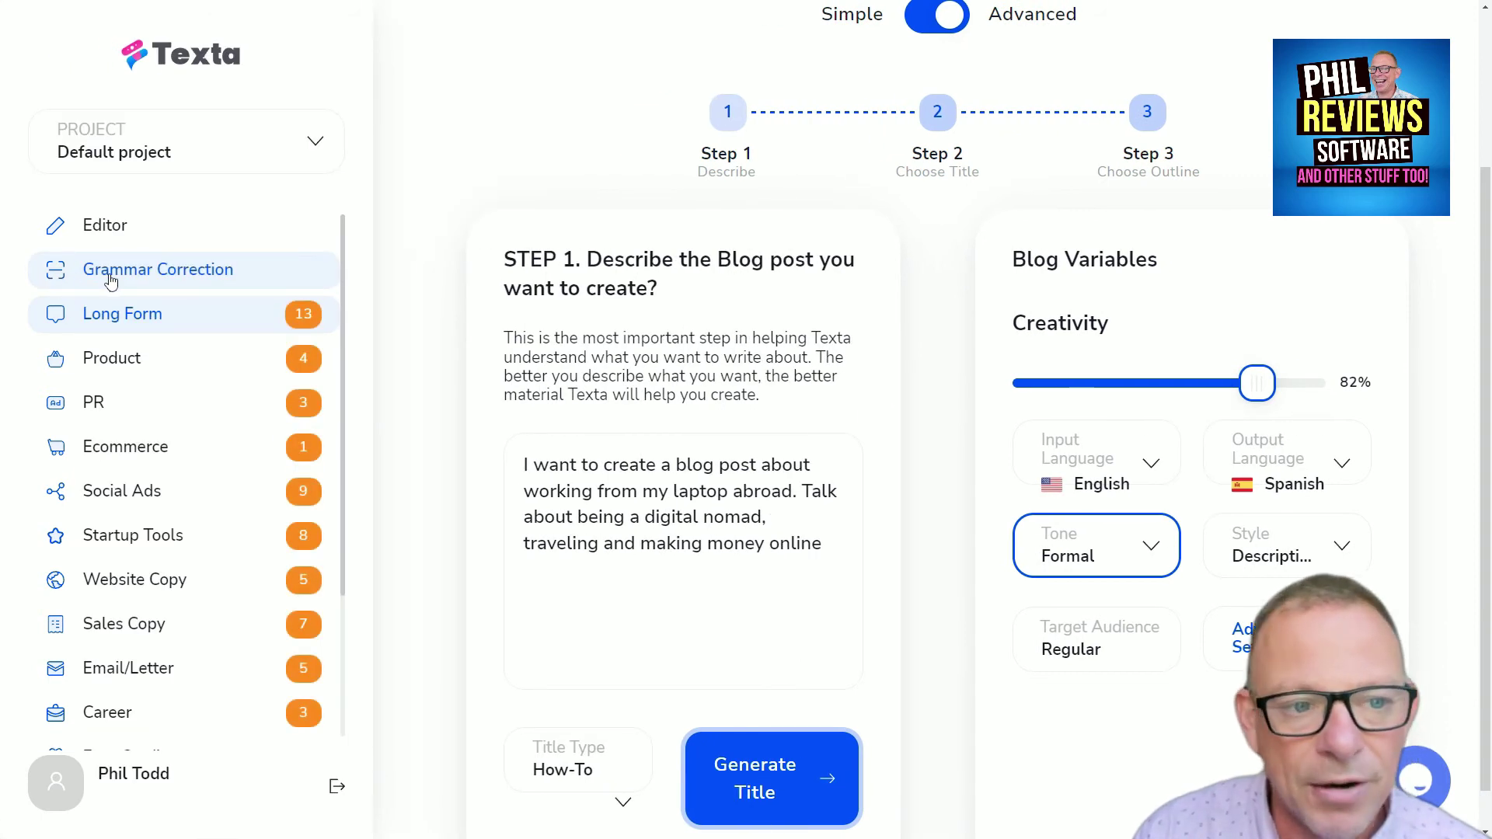
# - Browse the Long Form, Product, PR, Ecommerce and Social Ads tool categories
pyautogui.click(113, 324)
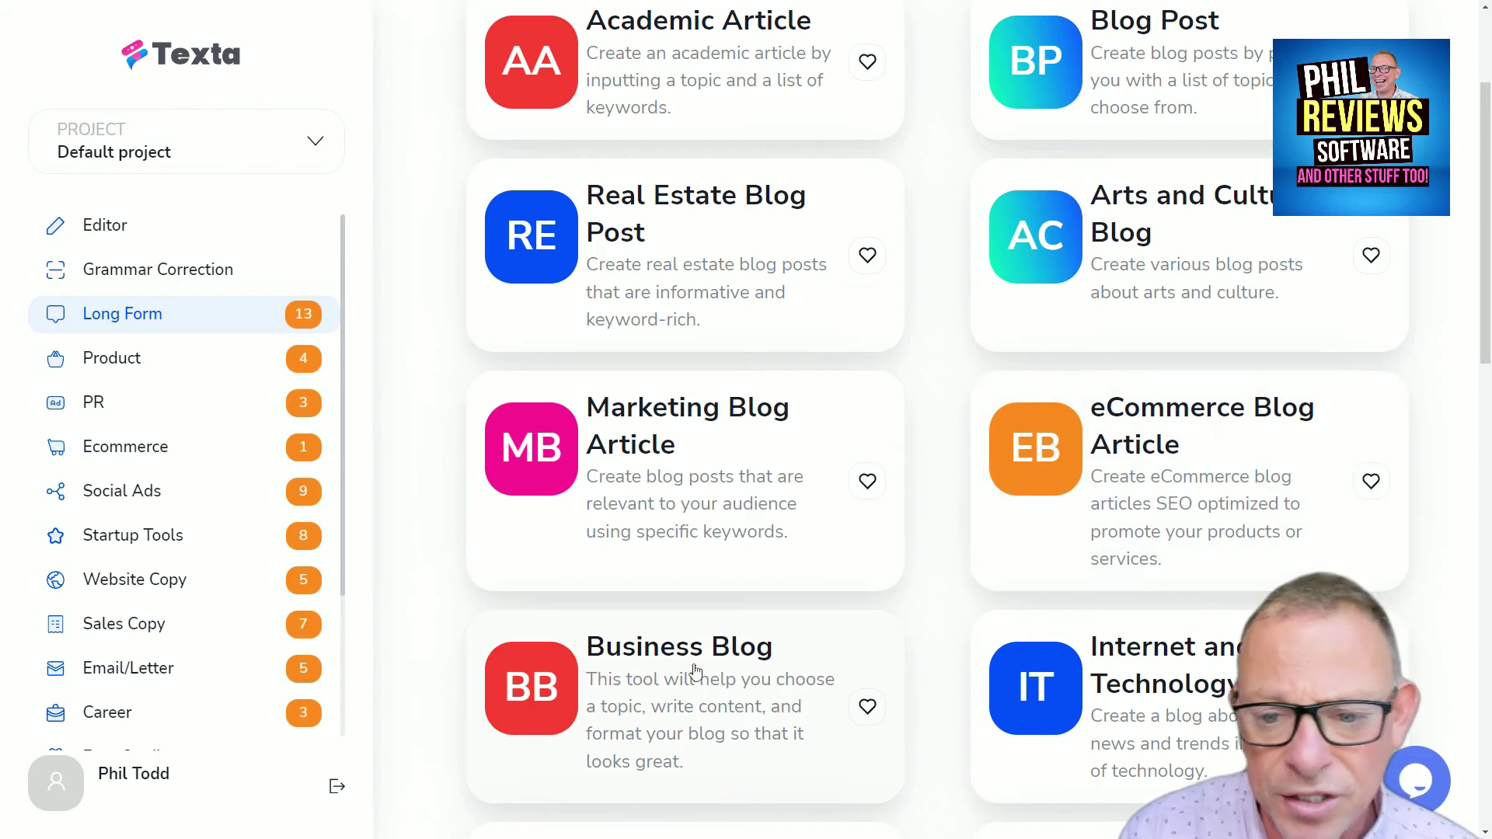
pyautogui.click(127, 363)
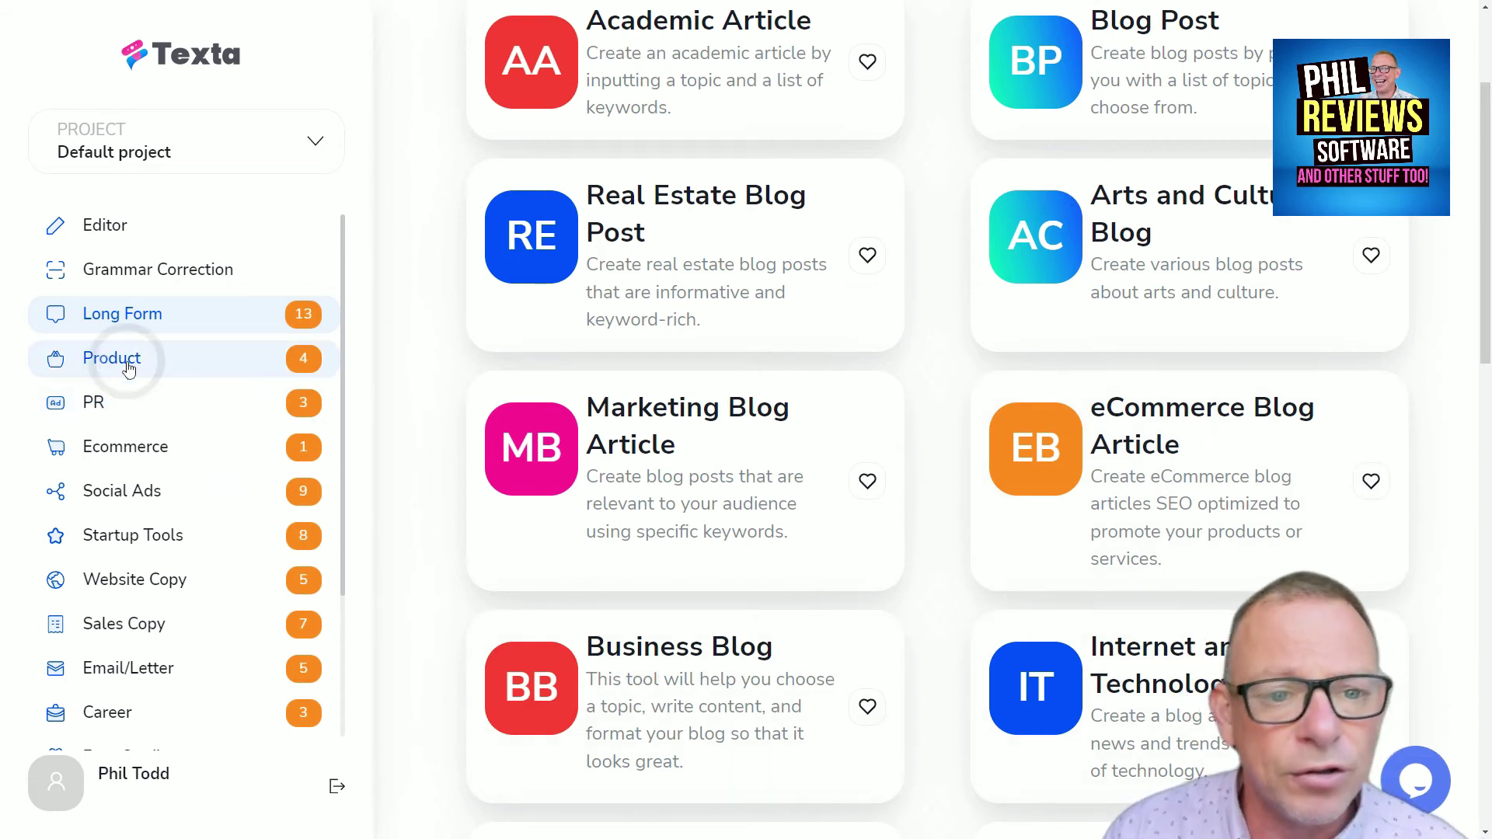
pyautogui.click(129, 370)
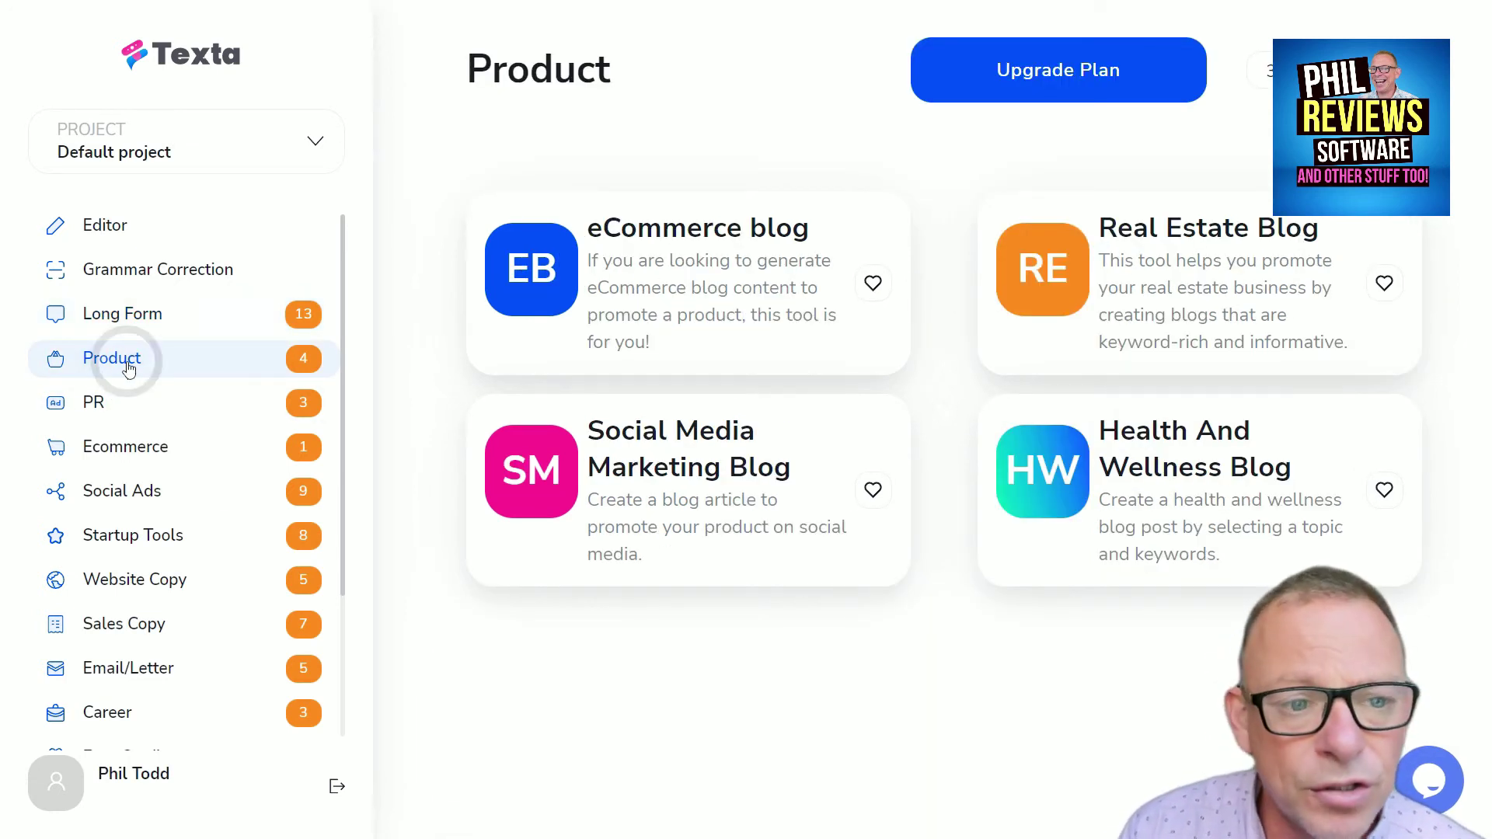
pyautogui.click(129, 368)
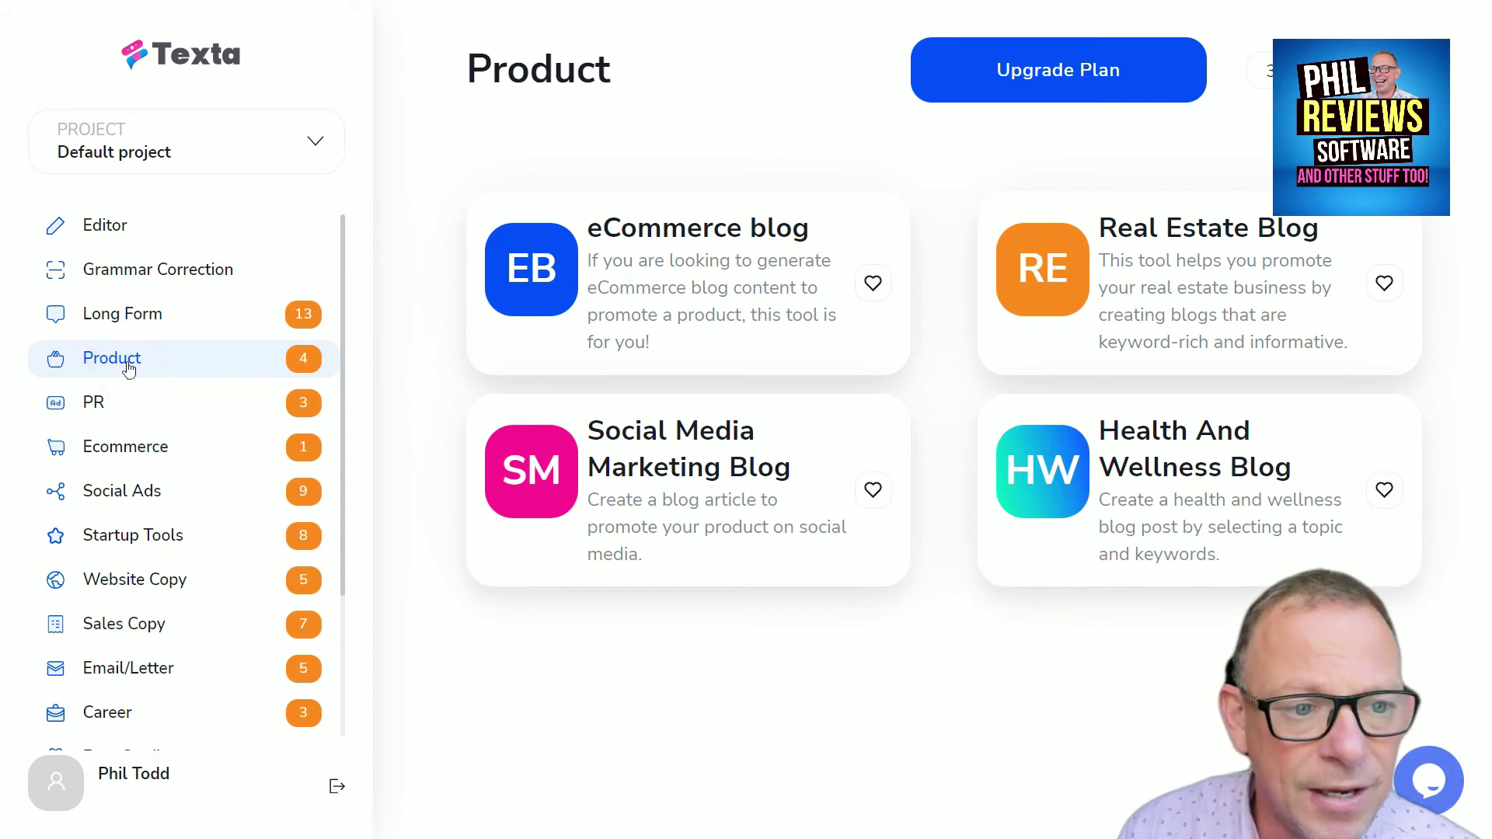
pyautogui.click(89, 395)
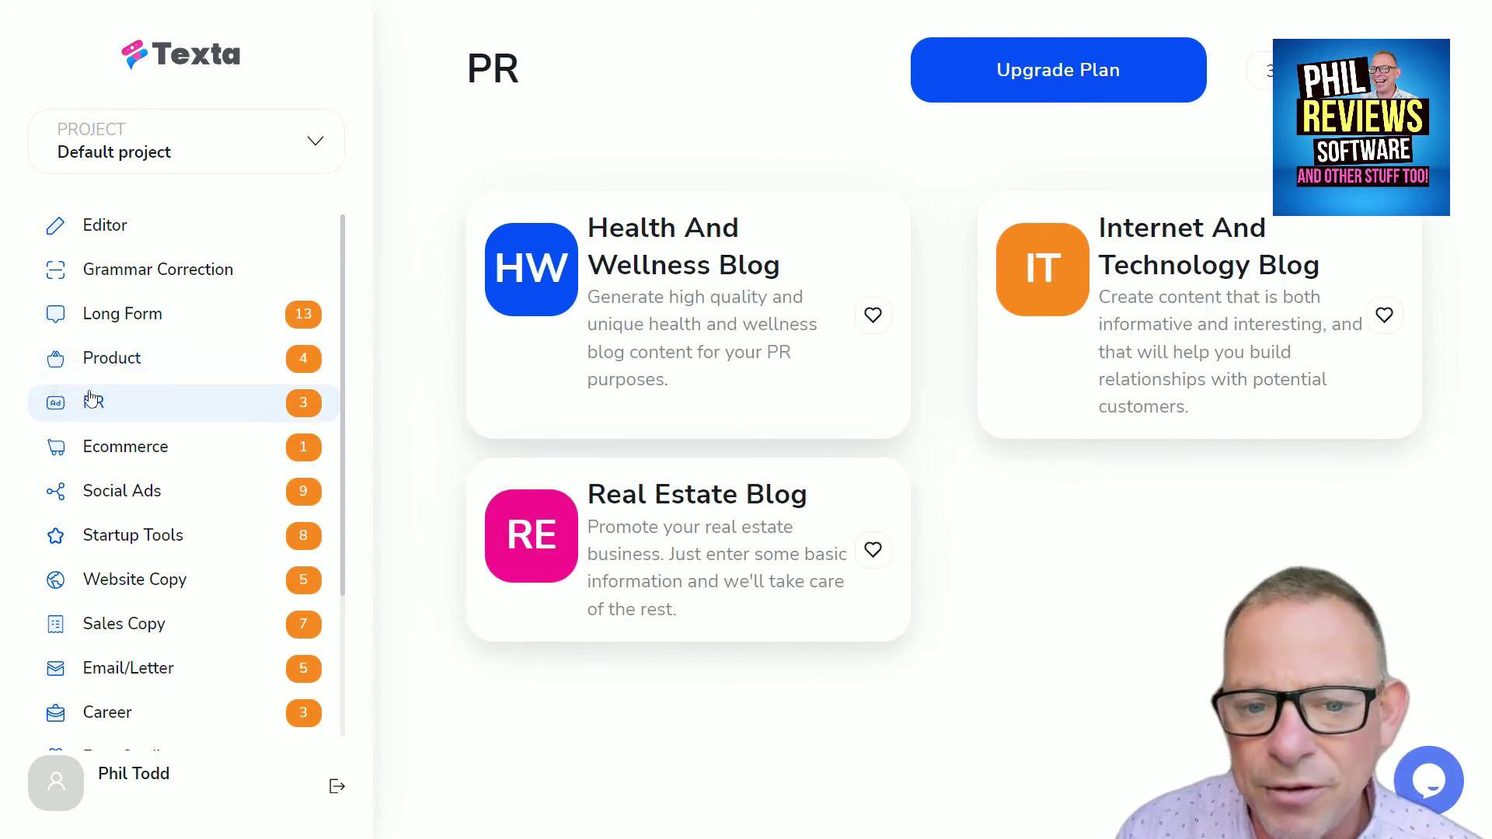
pyautogui.click(113, 447)
pyautogui.click(129, 486)
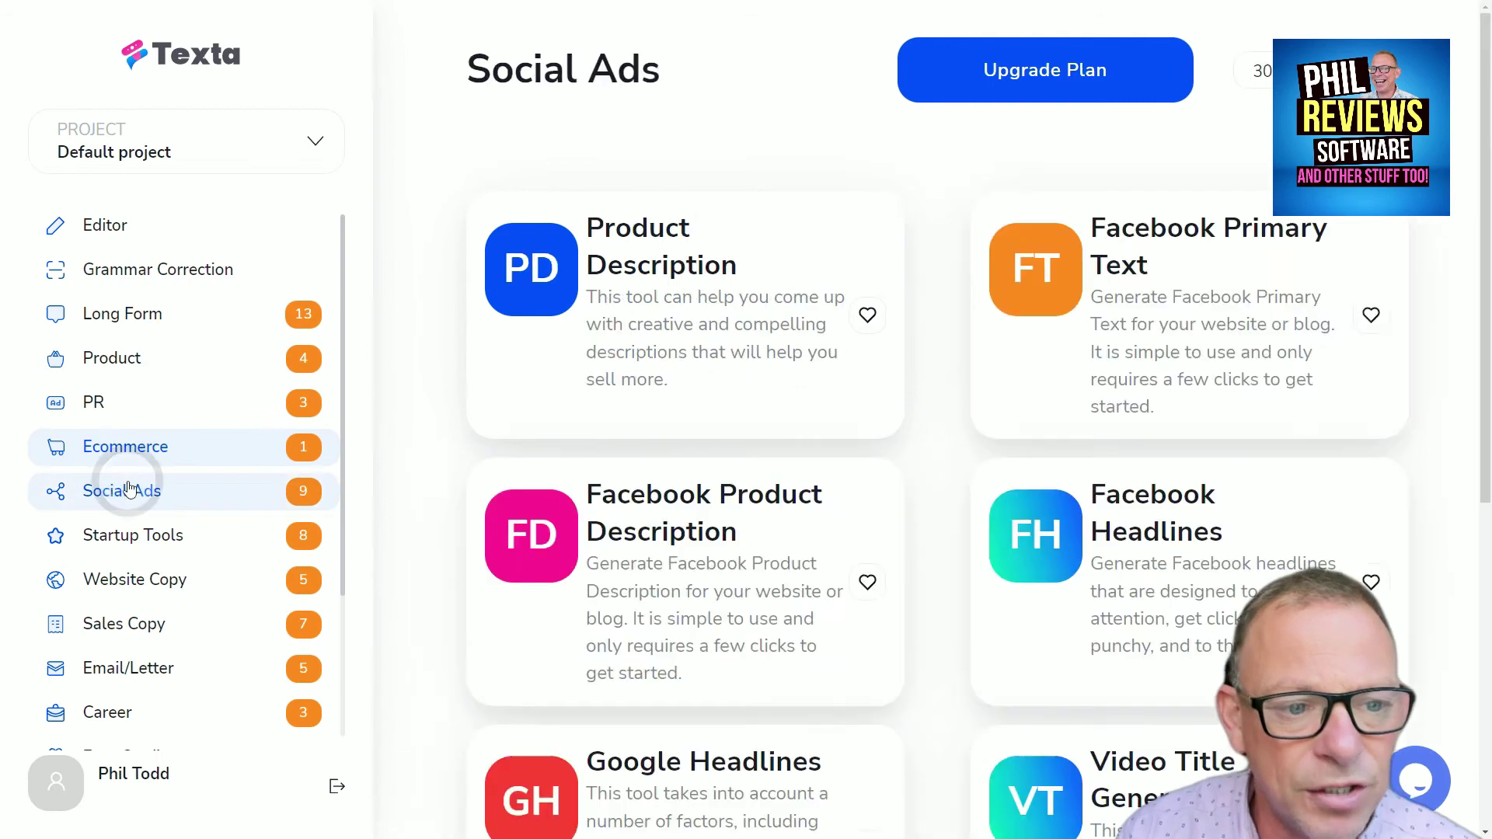
# - Browse the Startup Tools, Website Copy, Sales Copy, Email/Letter and Career templates
pyautogui.click(150, 541)
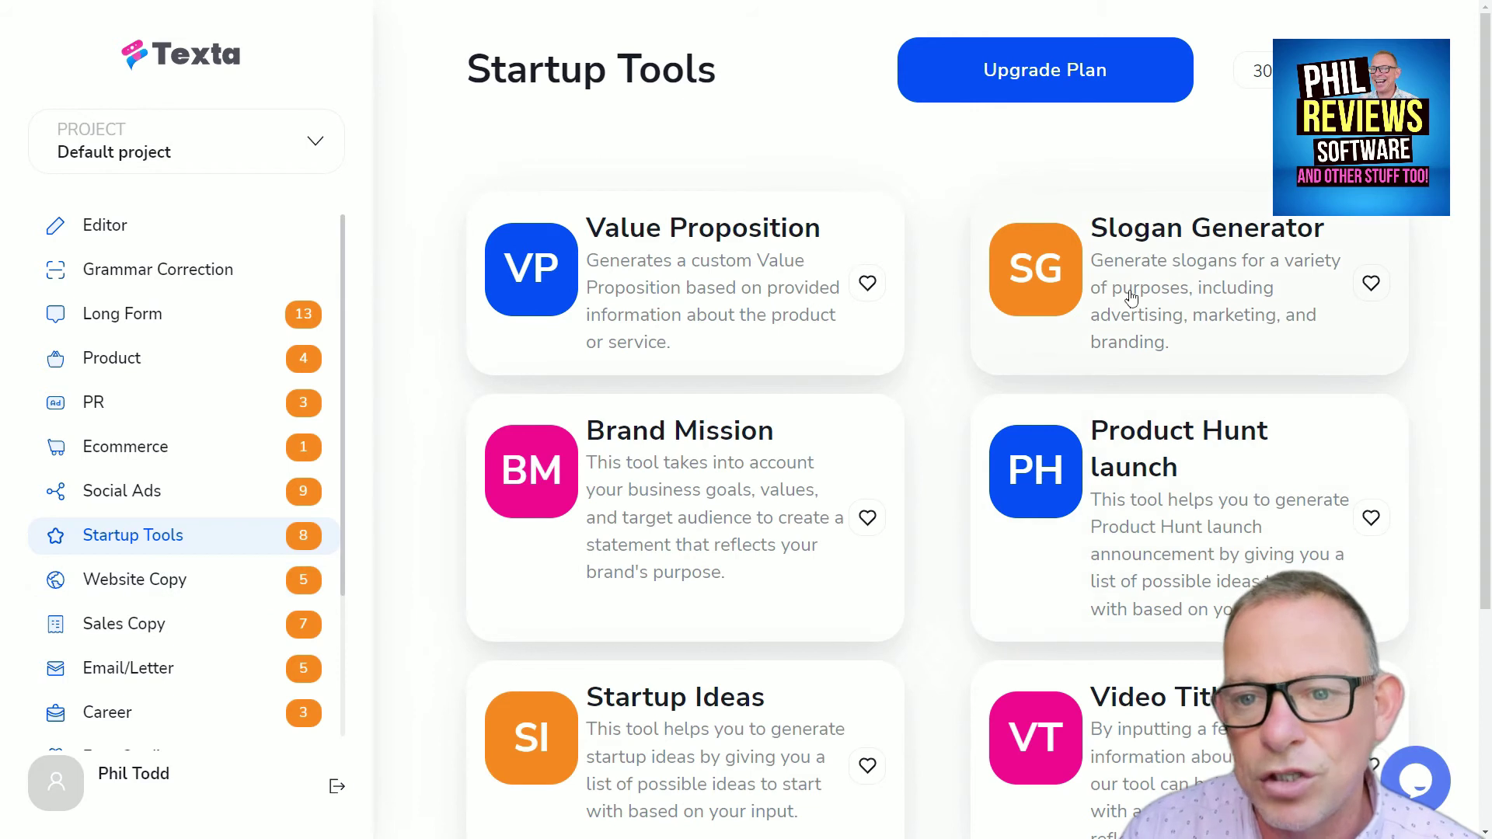
pyautogui.click(155, 580)
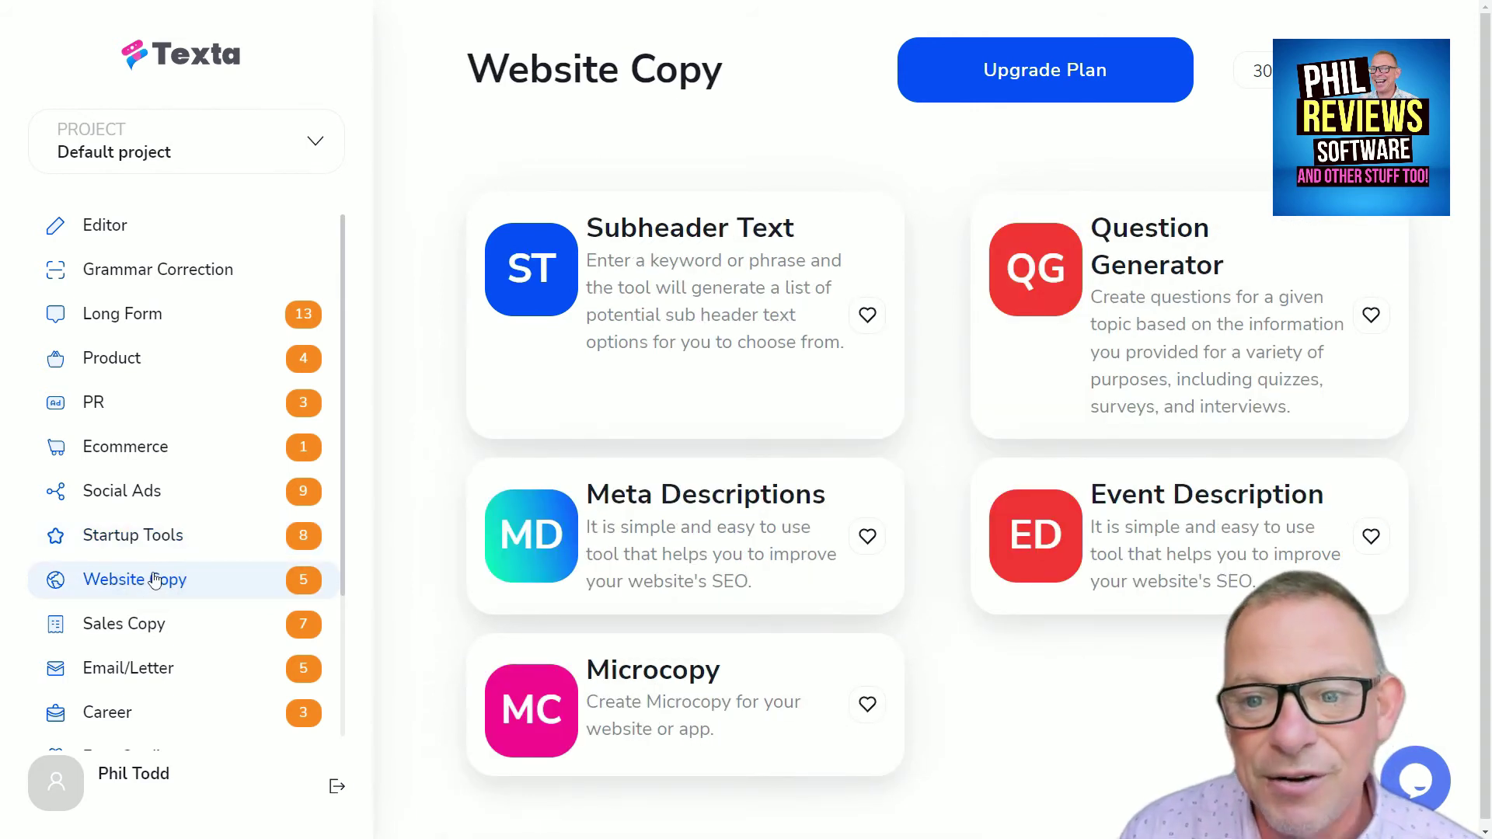
pyautogui.click(154, 626)
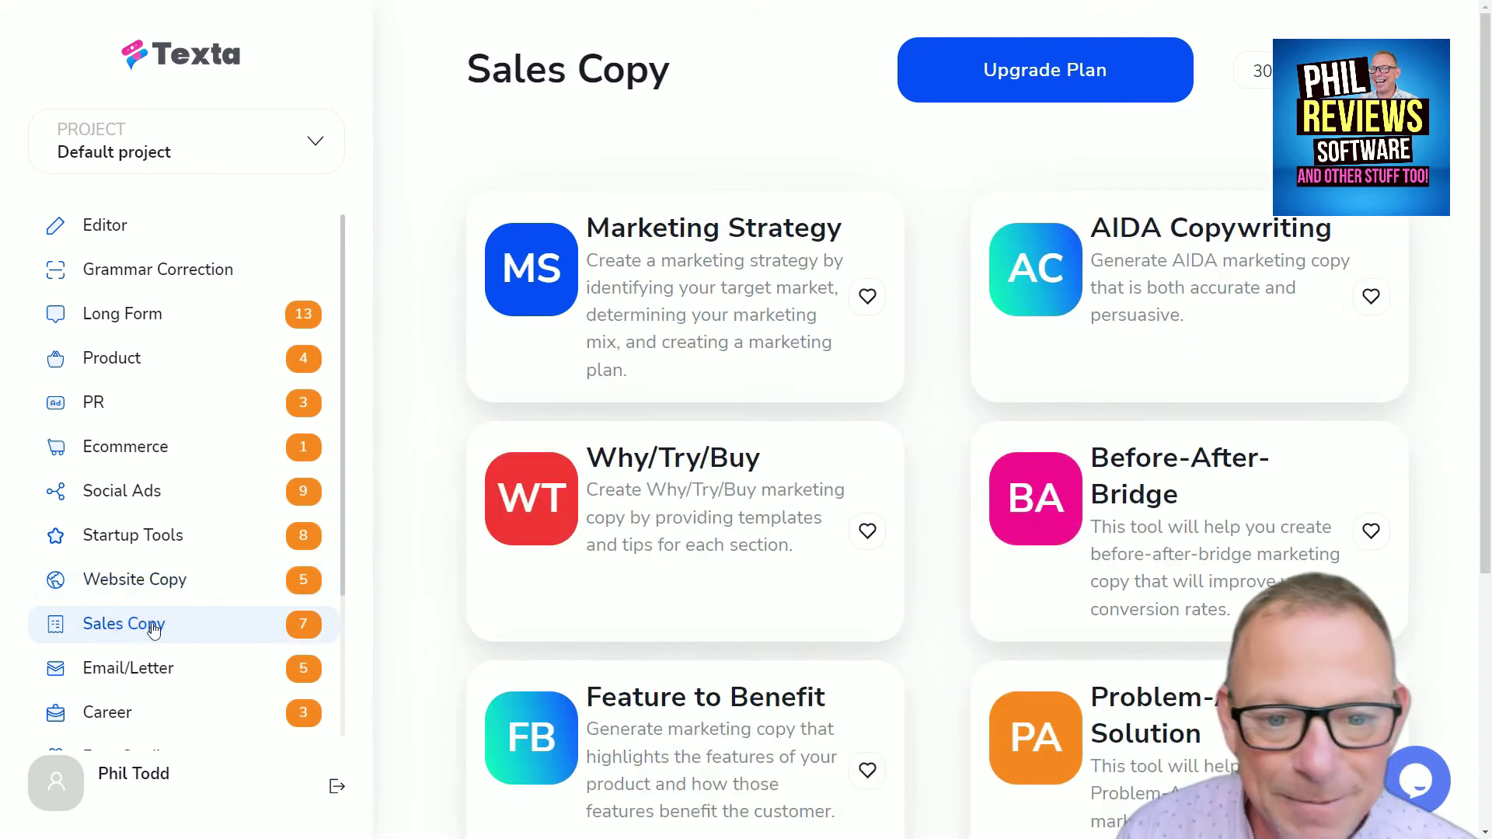
pyautogui.click(155, 682)
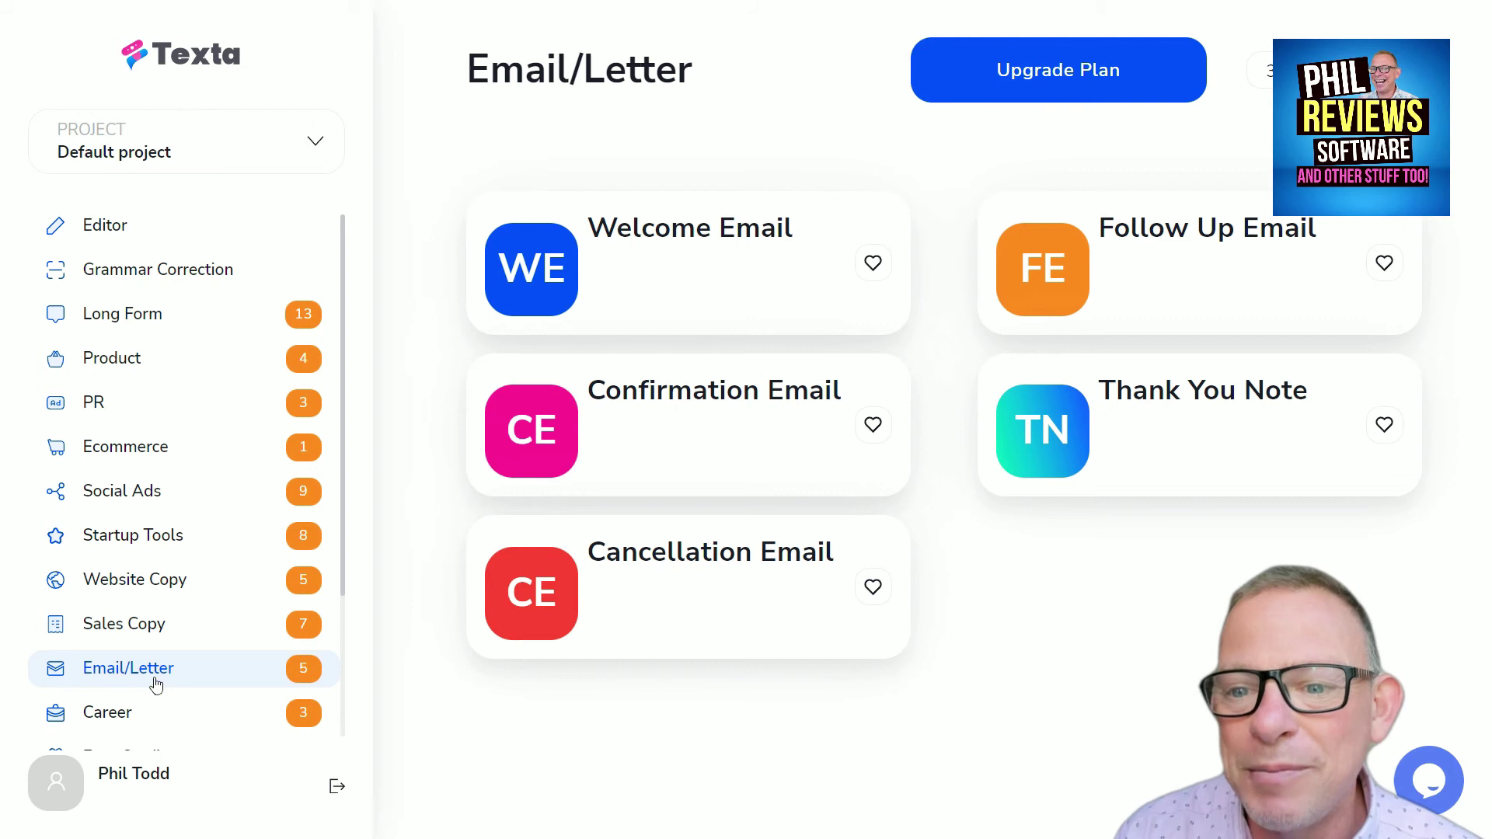
pyautogui.click(152, 705)
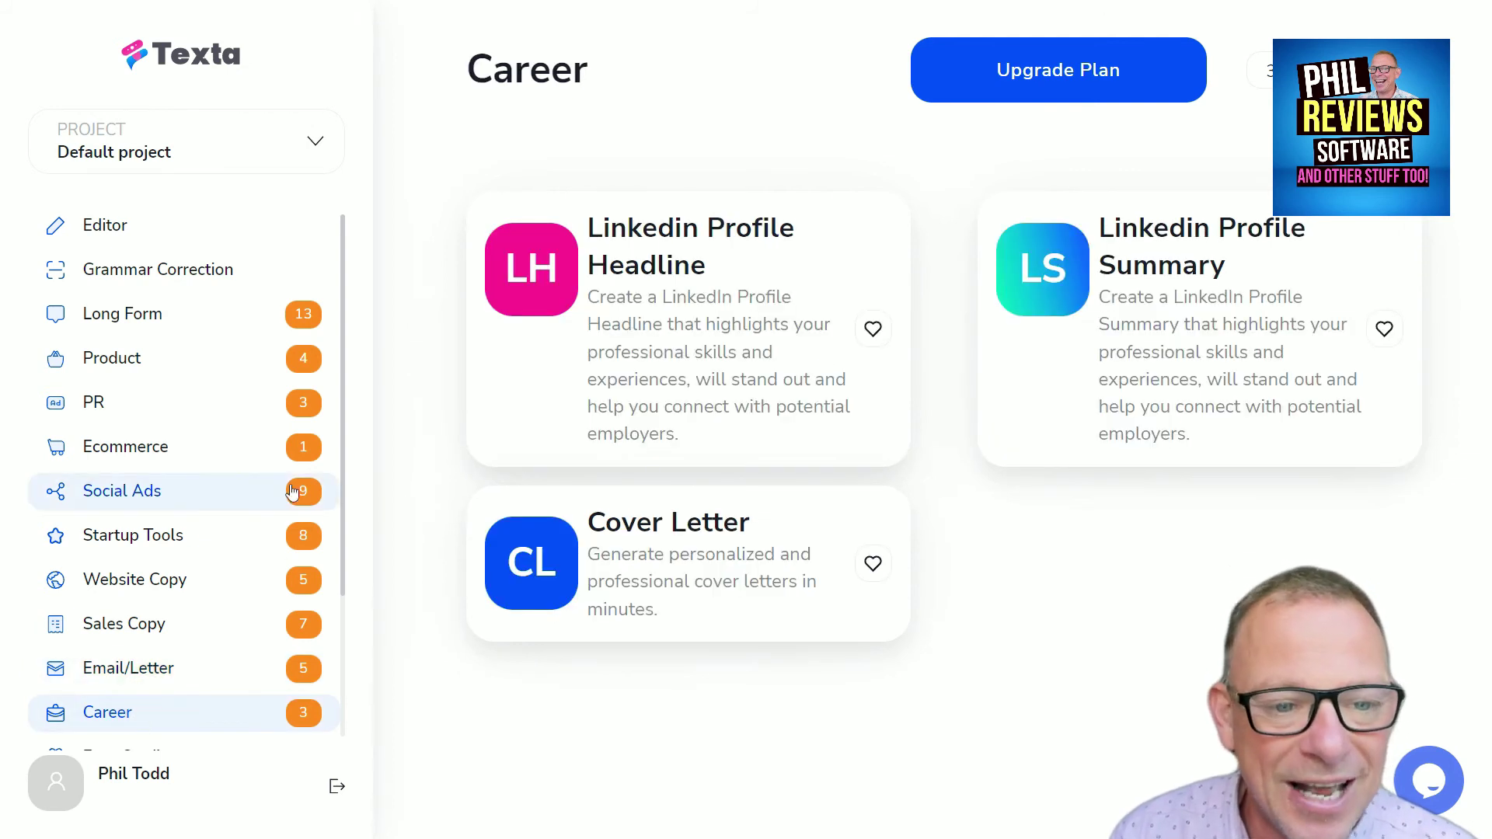
pyautogui.moveTo(342, 495); pyautogui.dragTo(335, 631)
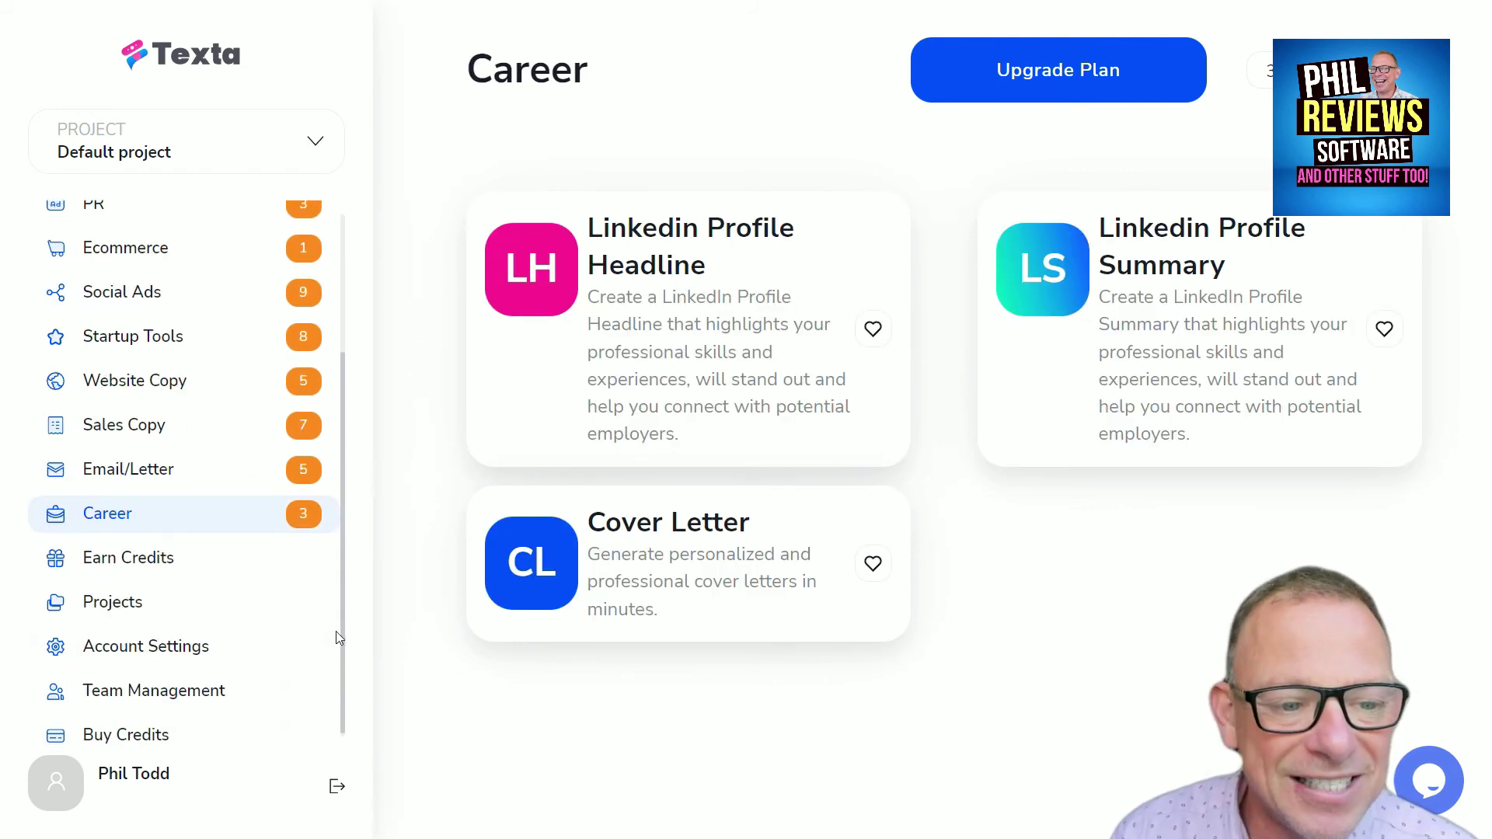
# - Visit Earn Credits, Projects, Account Settings, Team Management and Buy Credits, then return to PR tools
pyautogui.click(151, 559)
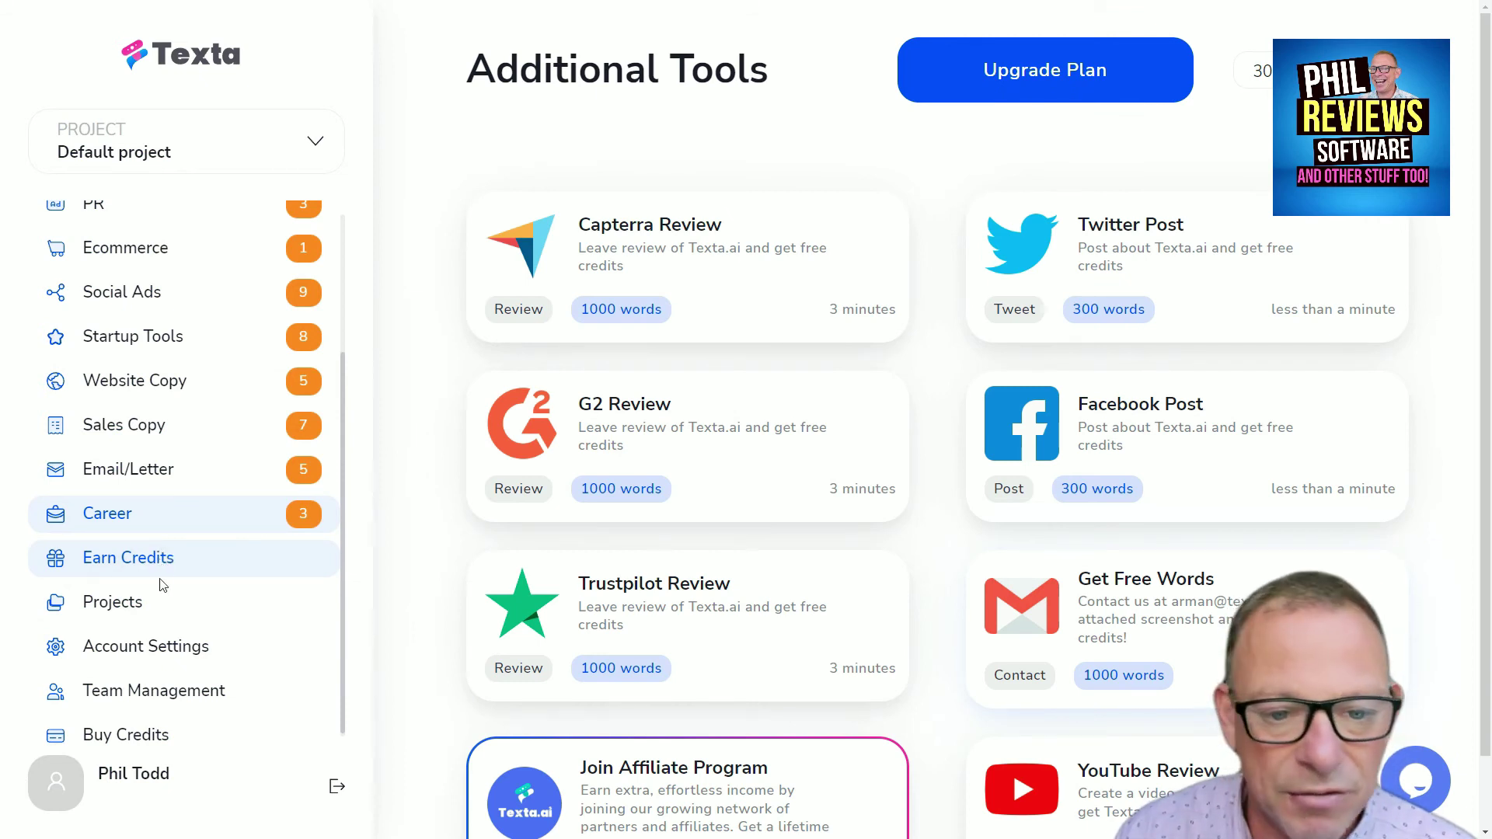
pyautogui.click(160, 608)
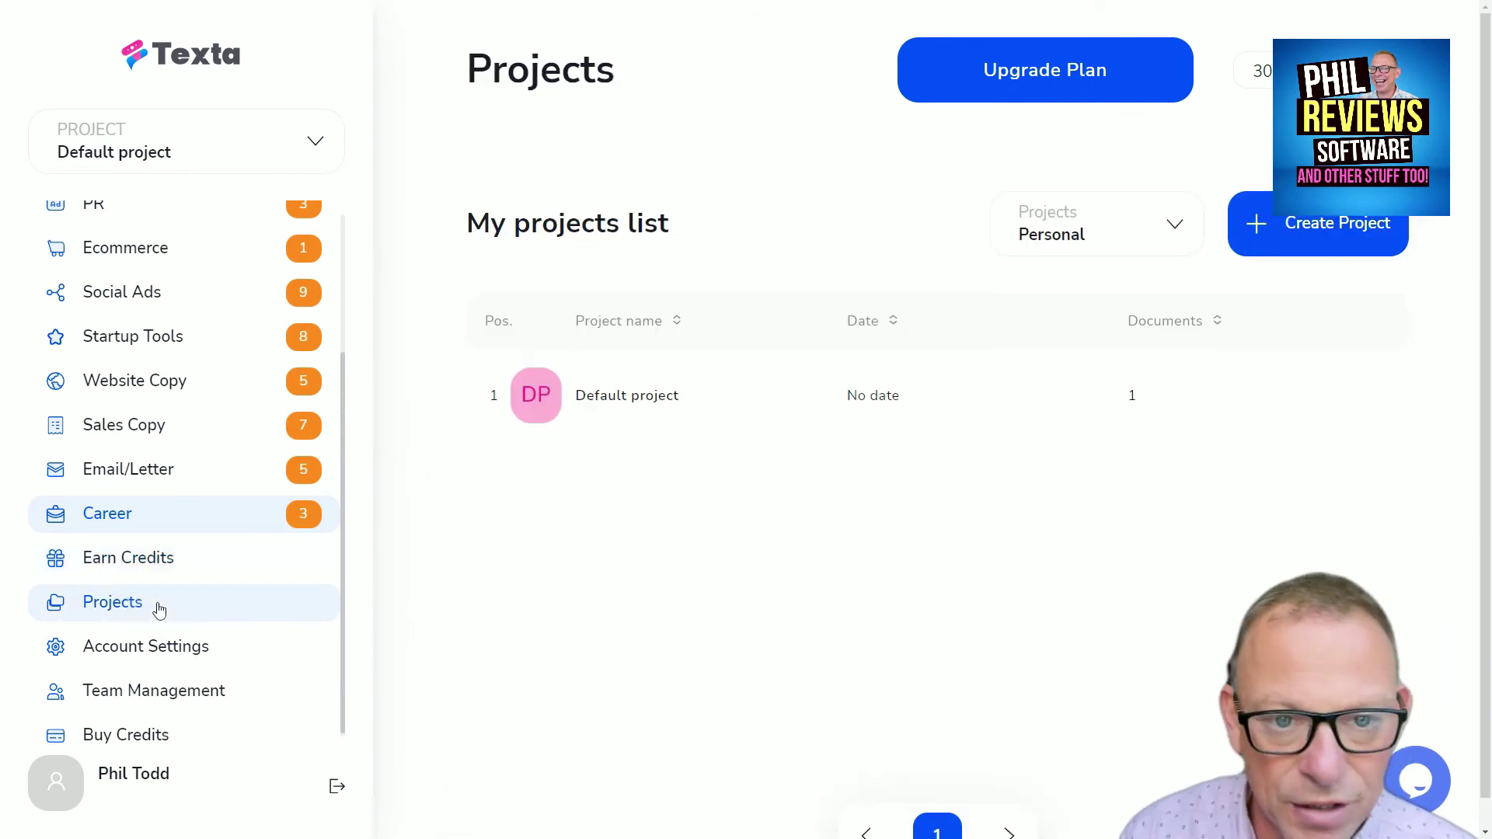
pyautogui.click(173, 643)
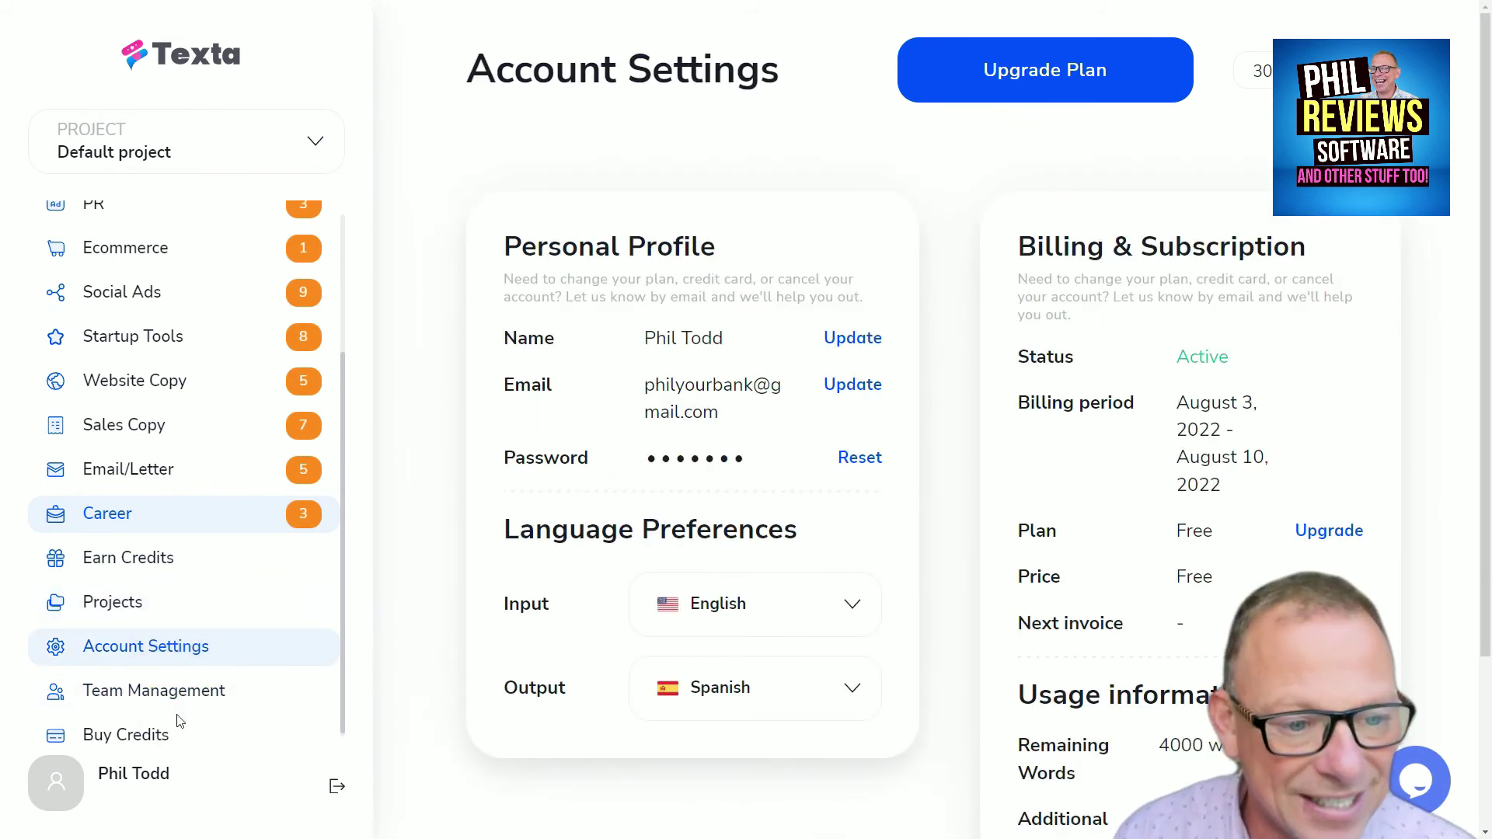
pyautogui.click(158, 691)
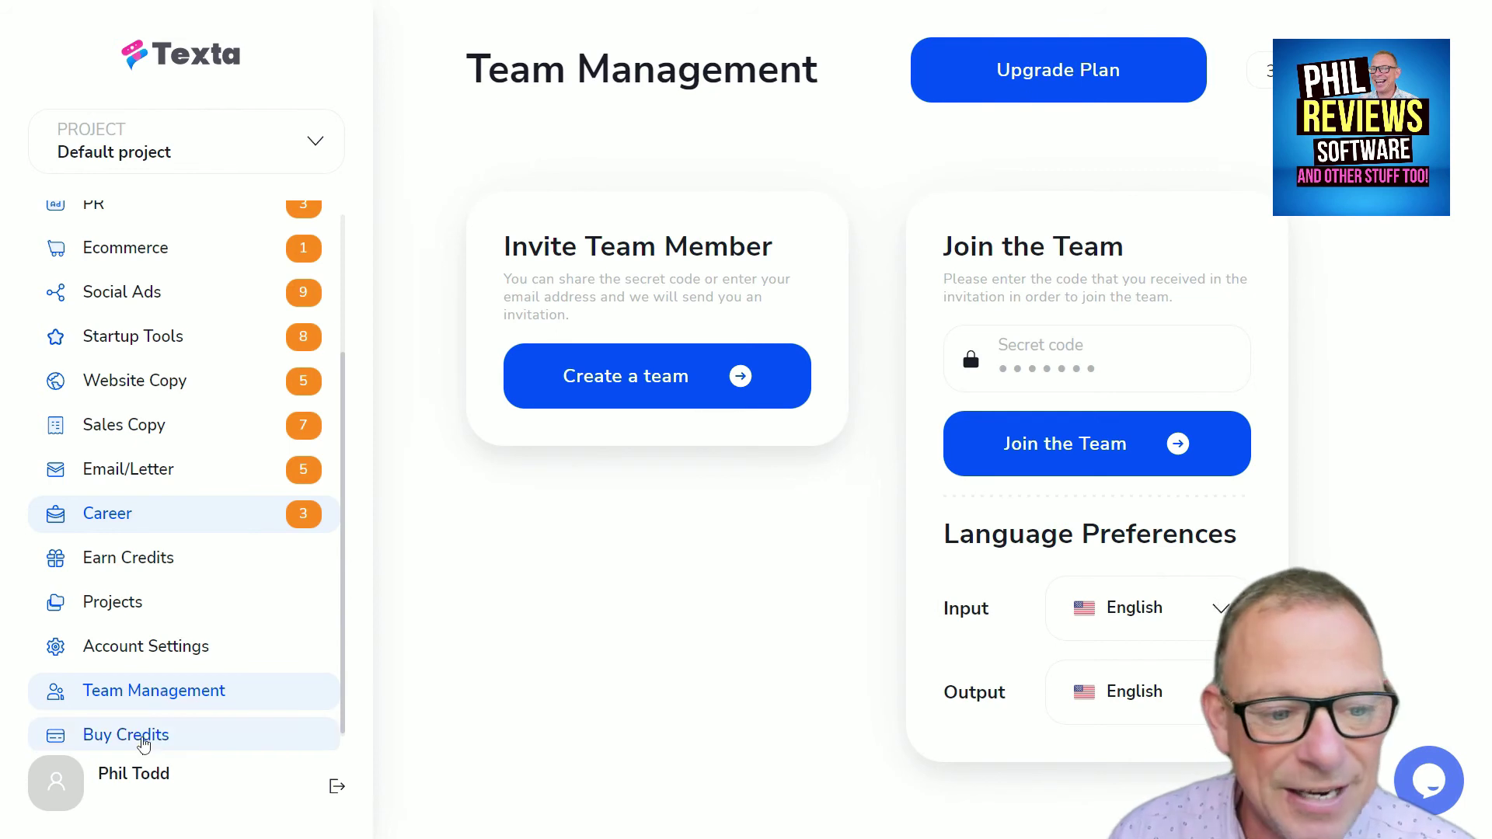
pyautogui.click(143, 744)
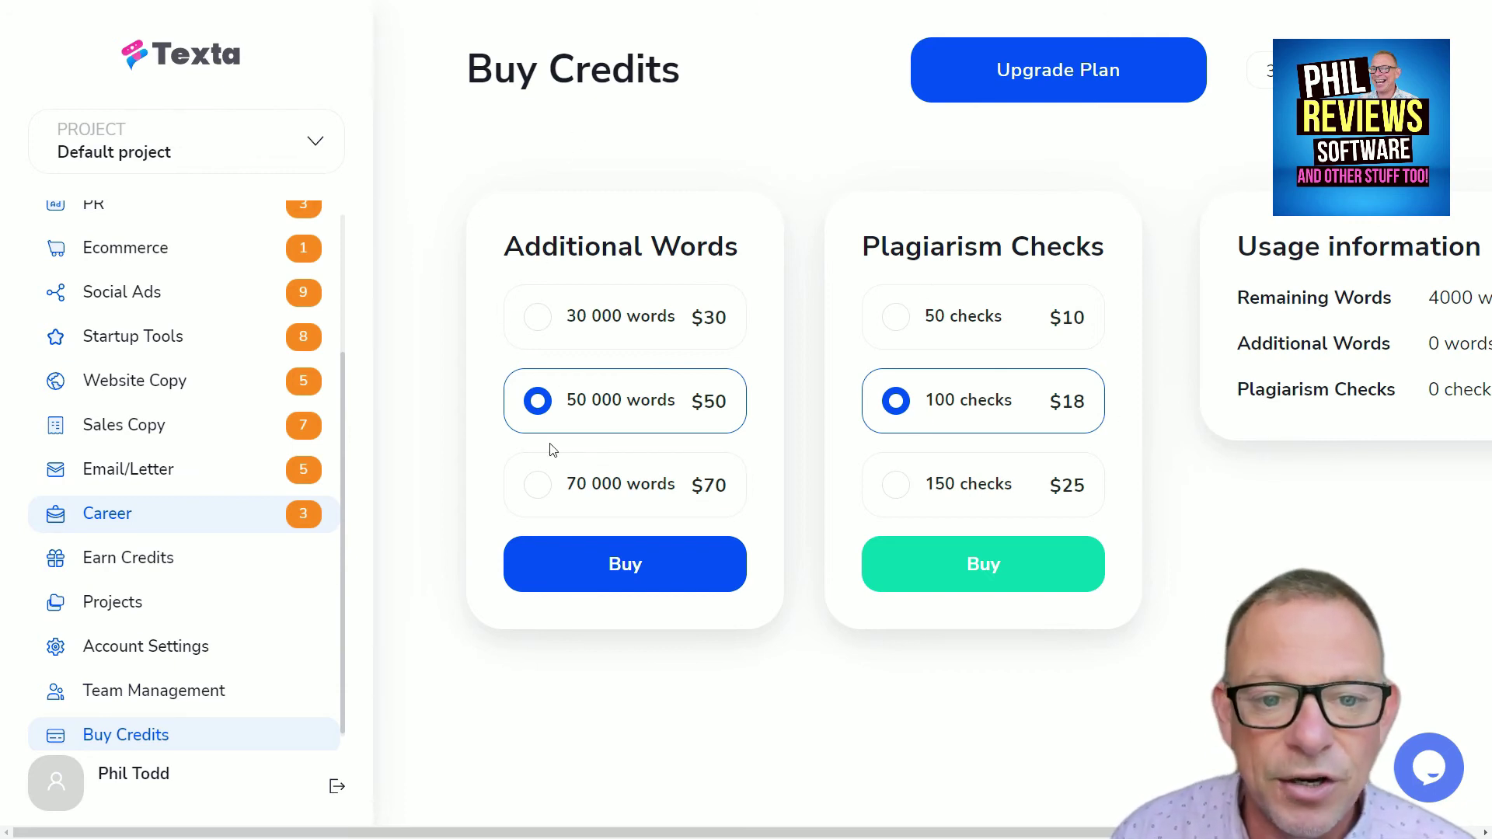
pyautogui.click(165, 218)
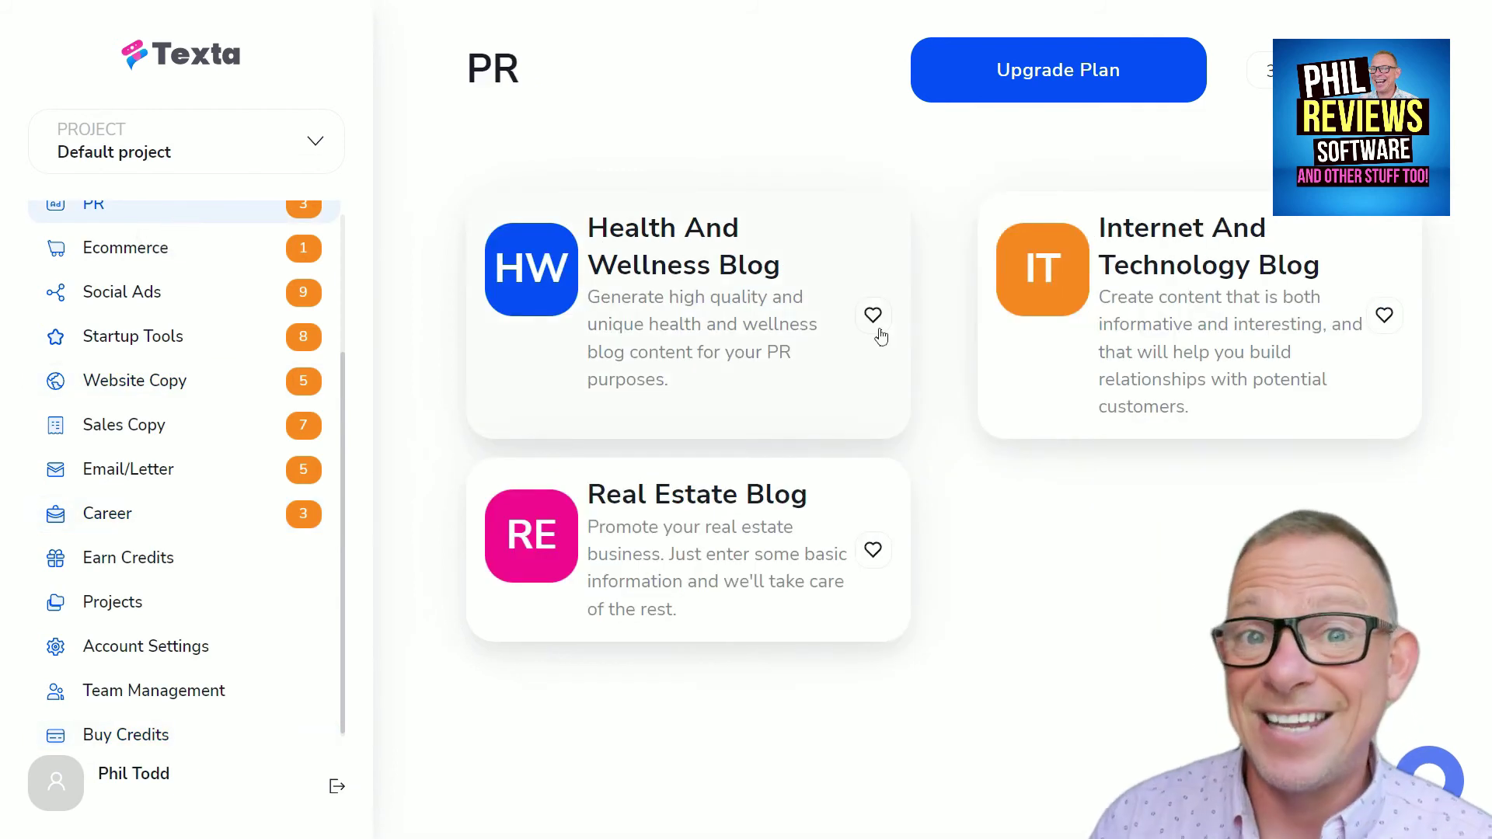